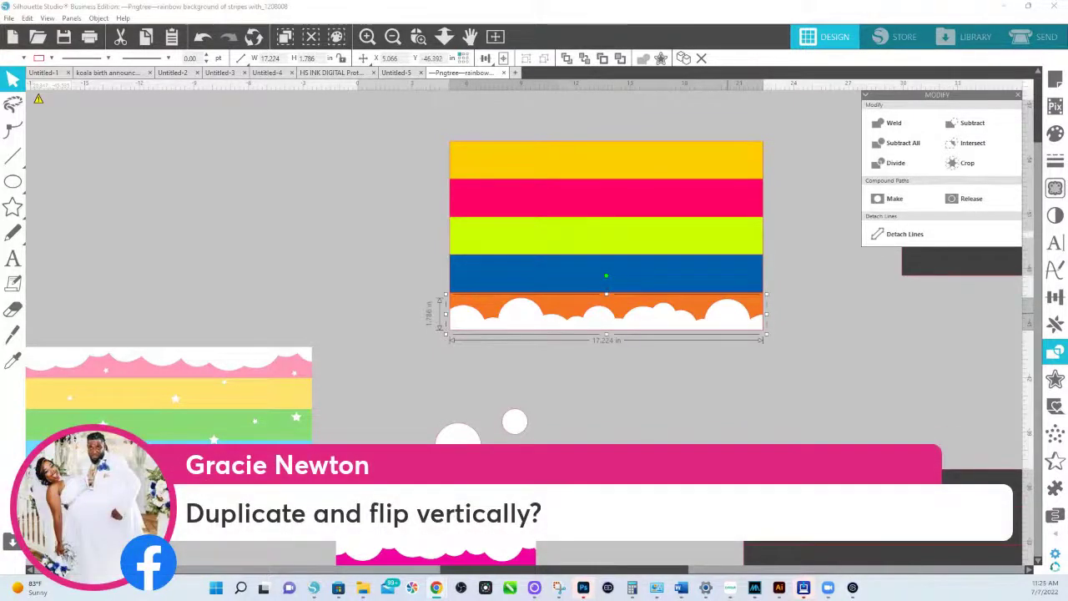
Step: Duplicate the white cloud strip on the orange stripe and flip the copy vertically
right_click(607, 322)
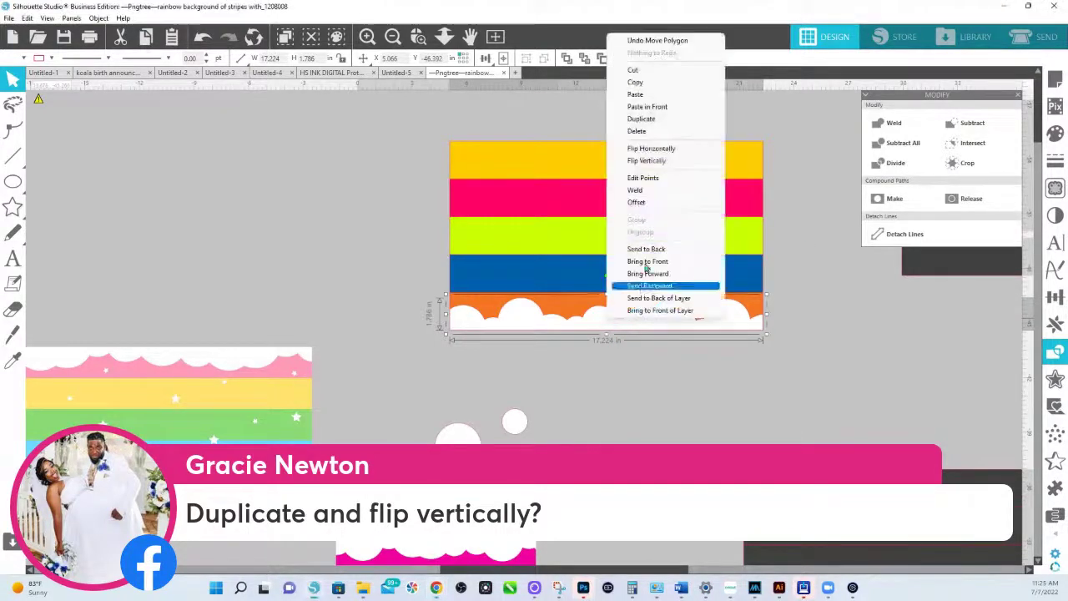
left_click(646, 121)
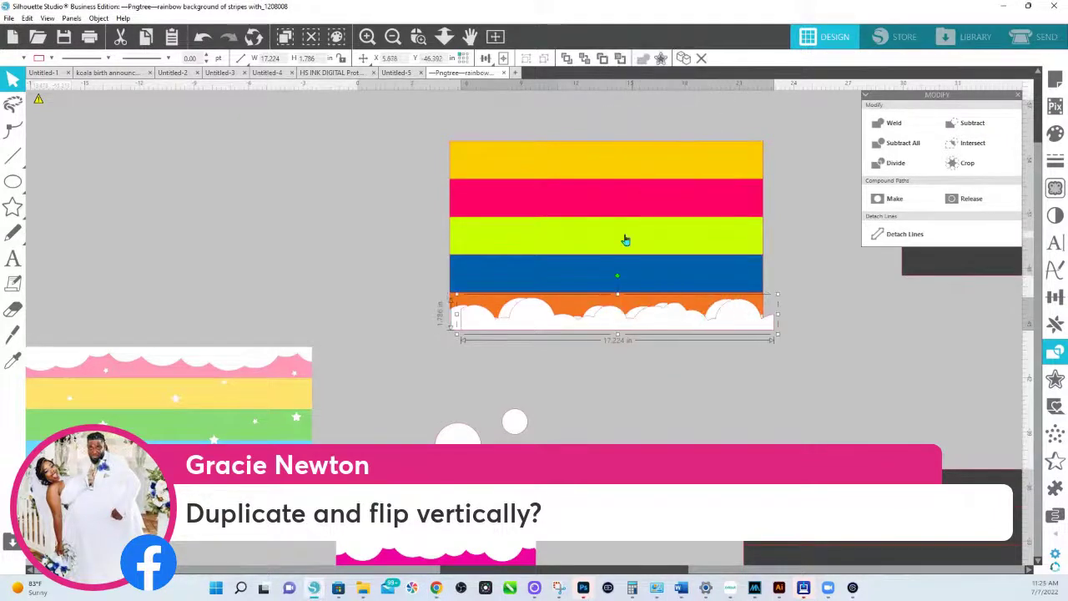
right_click(631, 326)
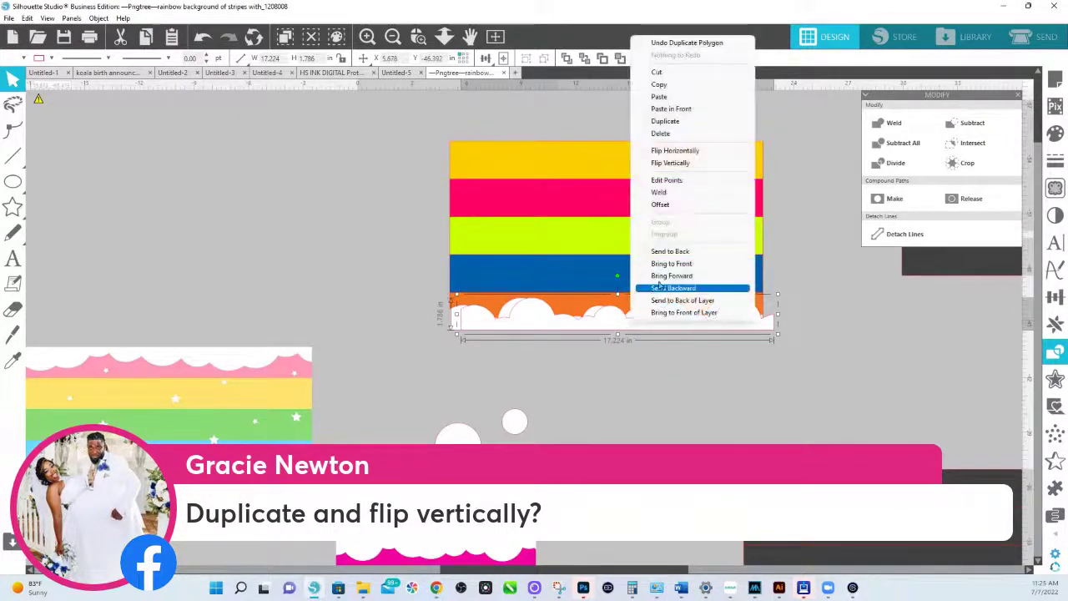
left_click(665, 166)
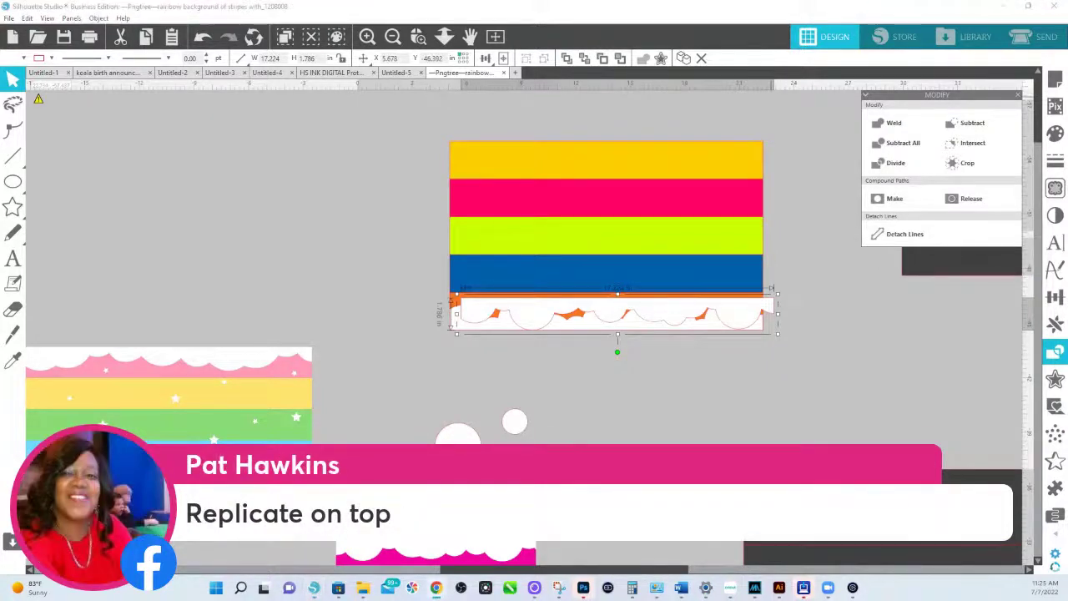
left_click(681, 334)
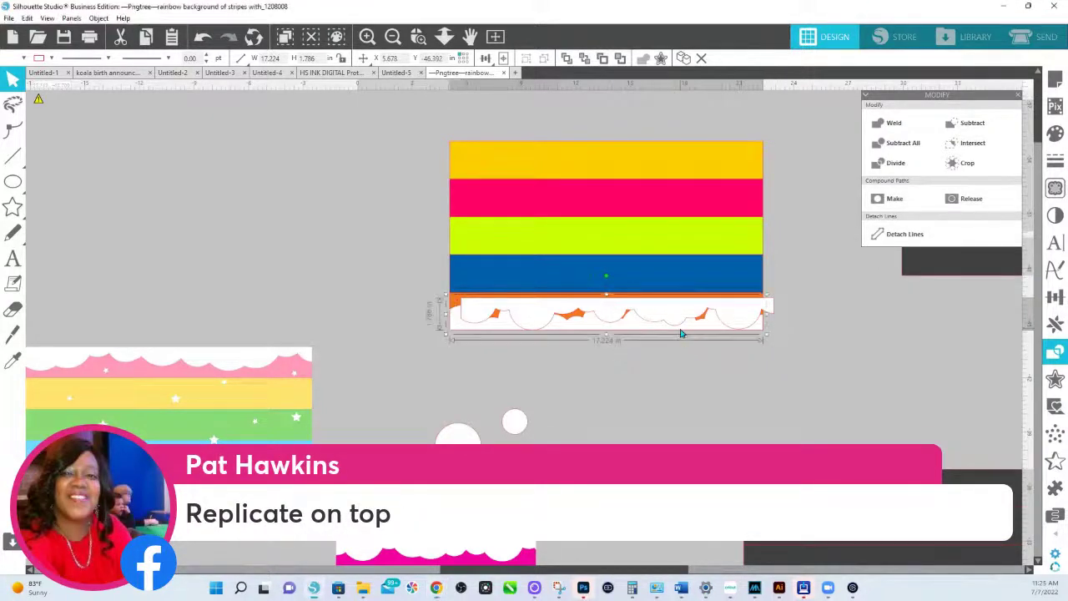
left_click(804, 367)
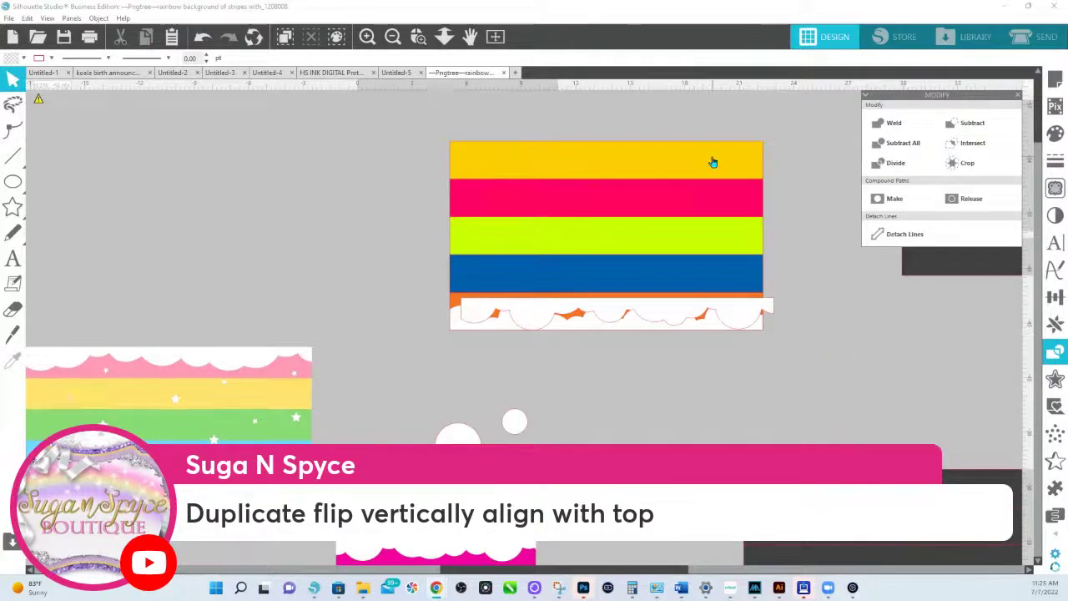
Step: Align the flipped cloud strip with the top edge of the yellow stripe
left_click(639, 312)
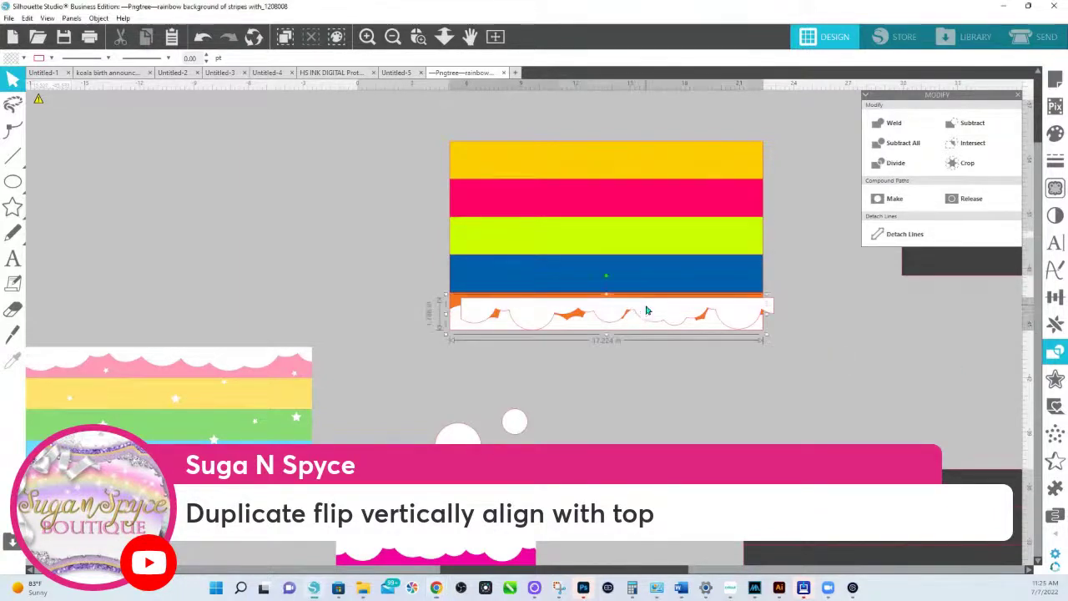
left_click(647, 157, "shift")
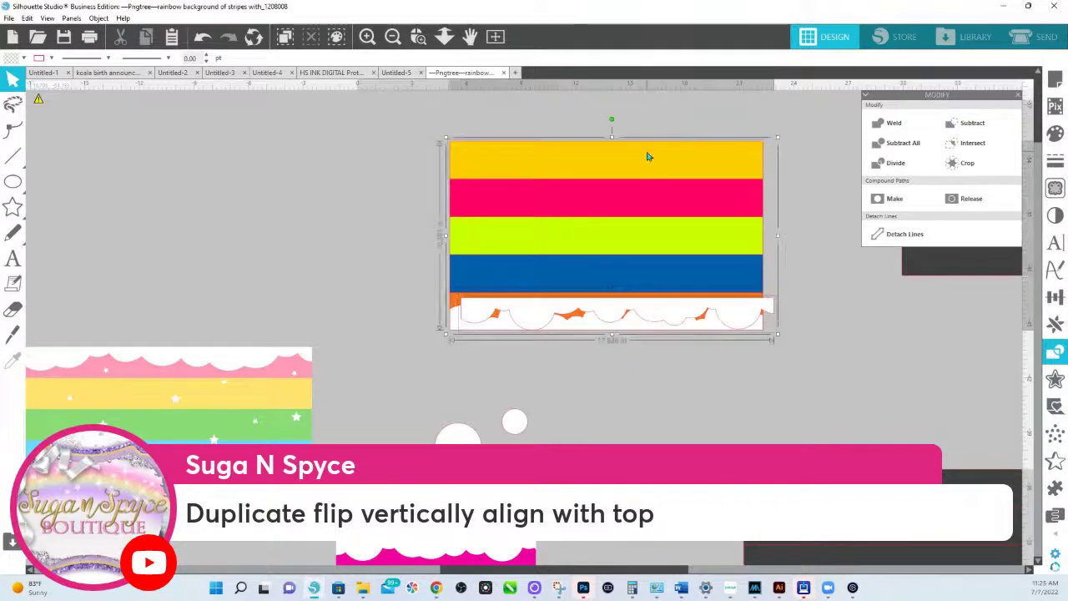
left_click(1054, 299)
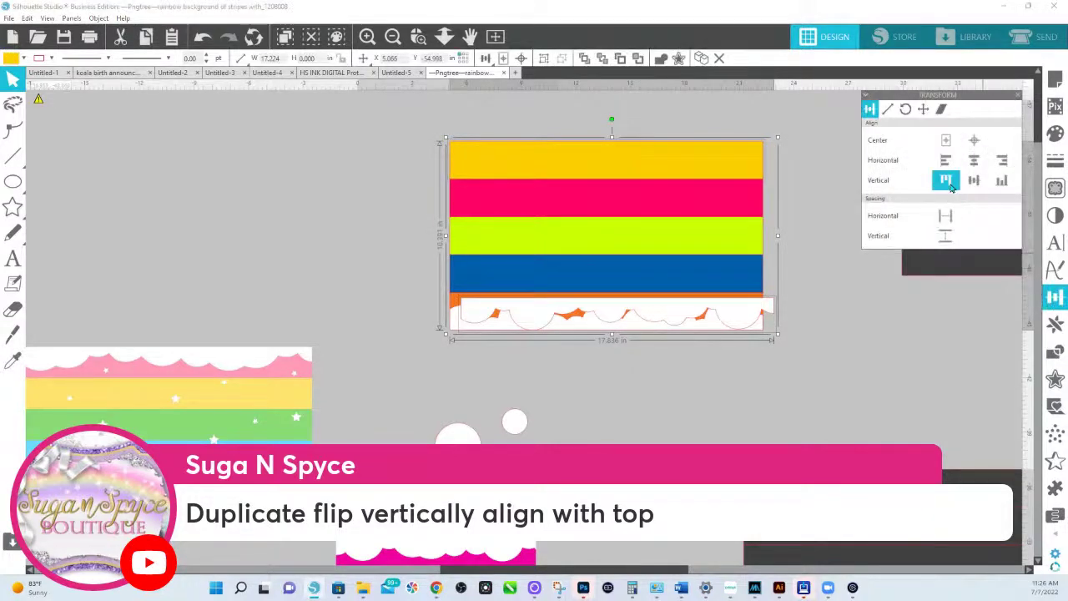
left_click(947, 181)
left_click(826, 228)
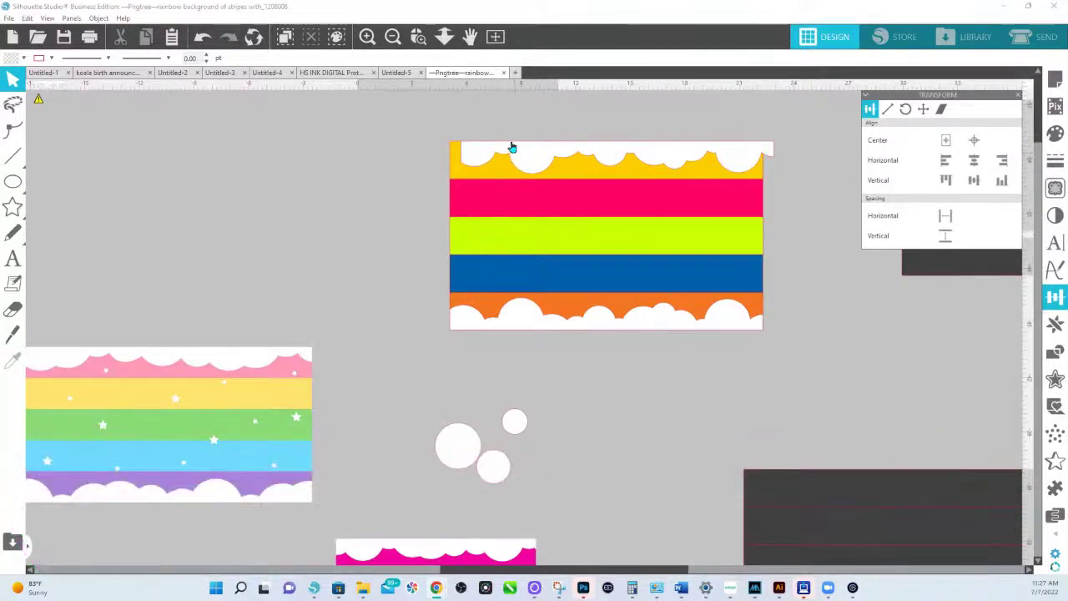
Step: Align the flipped cloud strip and the yellow stripe along their left edges
left_click(451, 147)
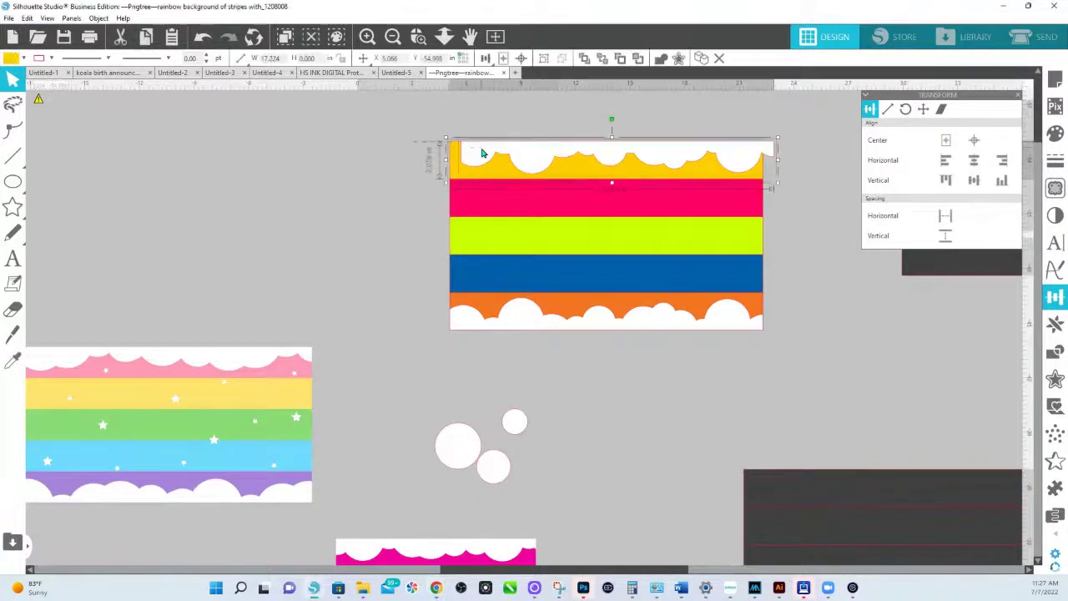
left_click(949, 165)
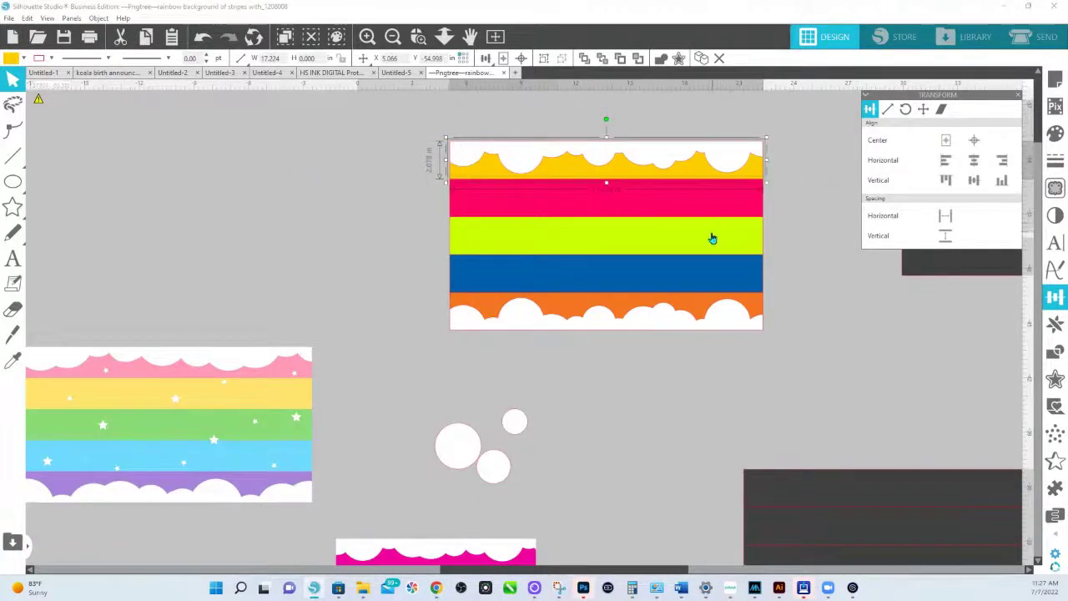
left_click(806, 416)
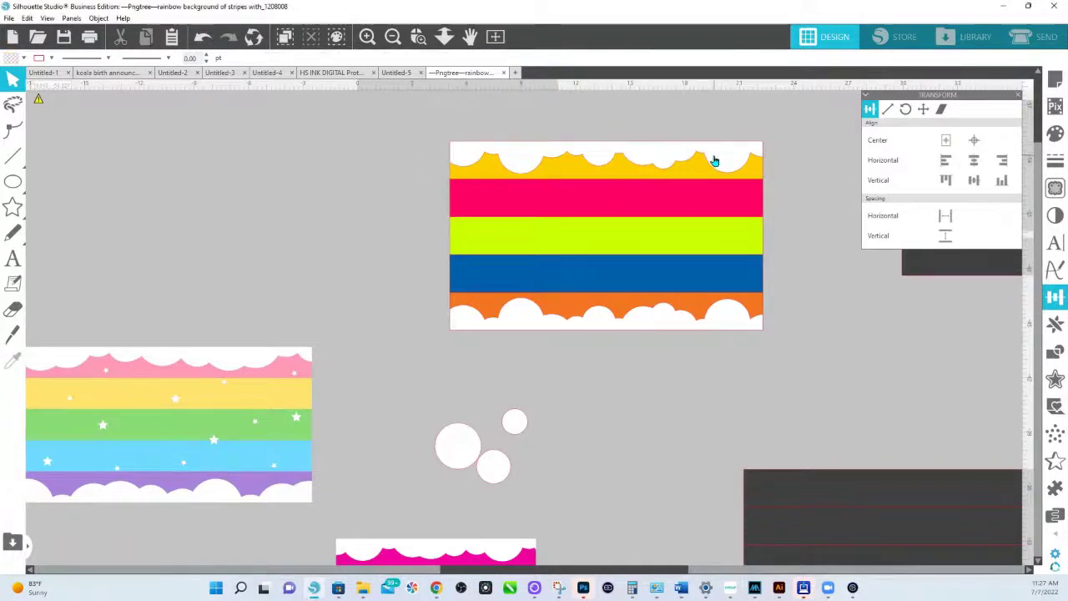
Step: Move the flipped cloud strip off the rainbow into empty space and create a Mirror Above copy of the cloud strip on the orange stripe
left_click_drag(714, 161, 298, 167)
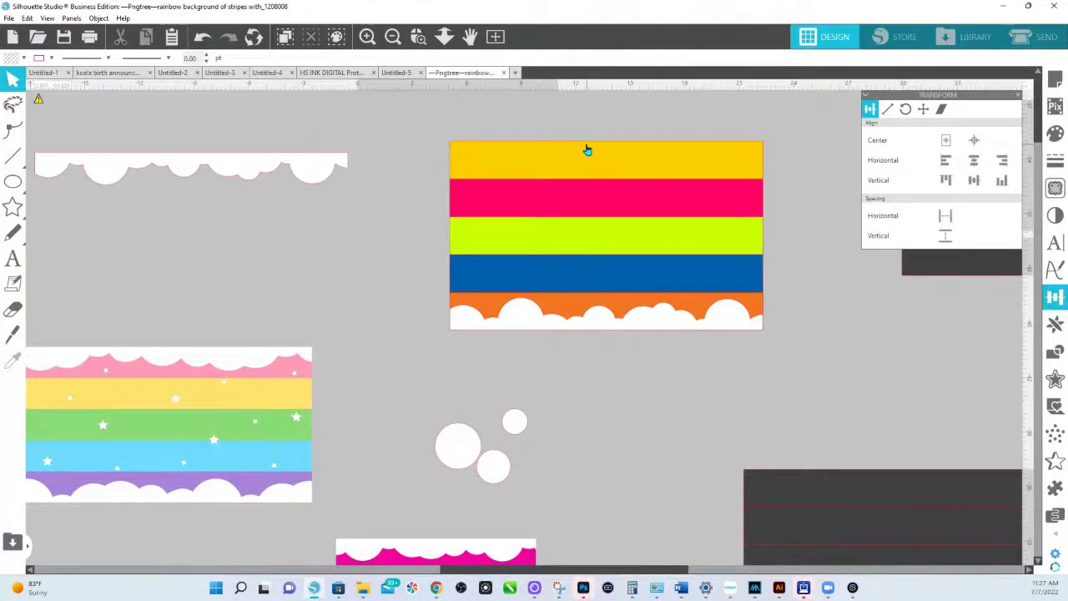
left_click(640, 322)
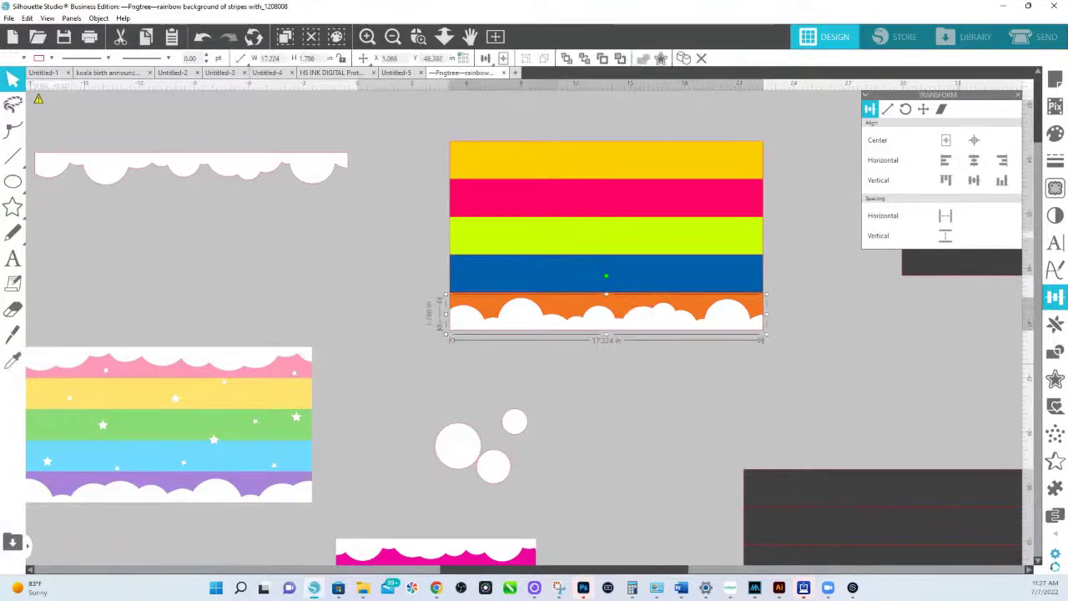
left_click(1055, 325)
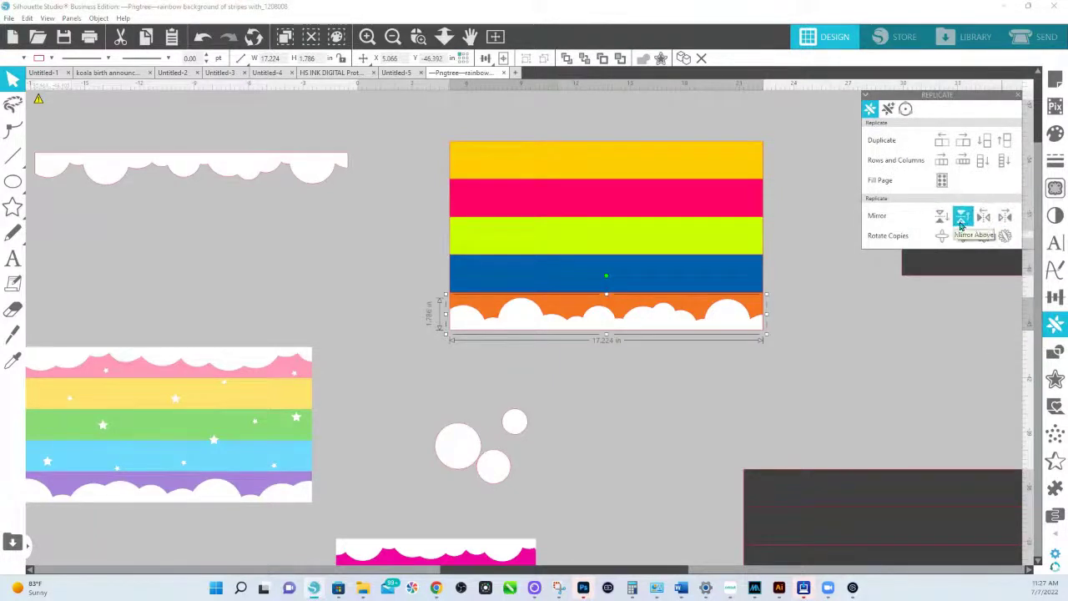
left_click(962, 217)
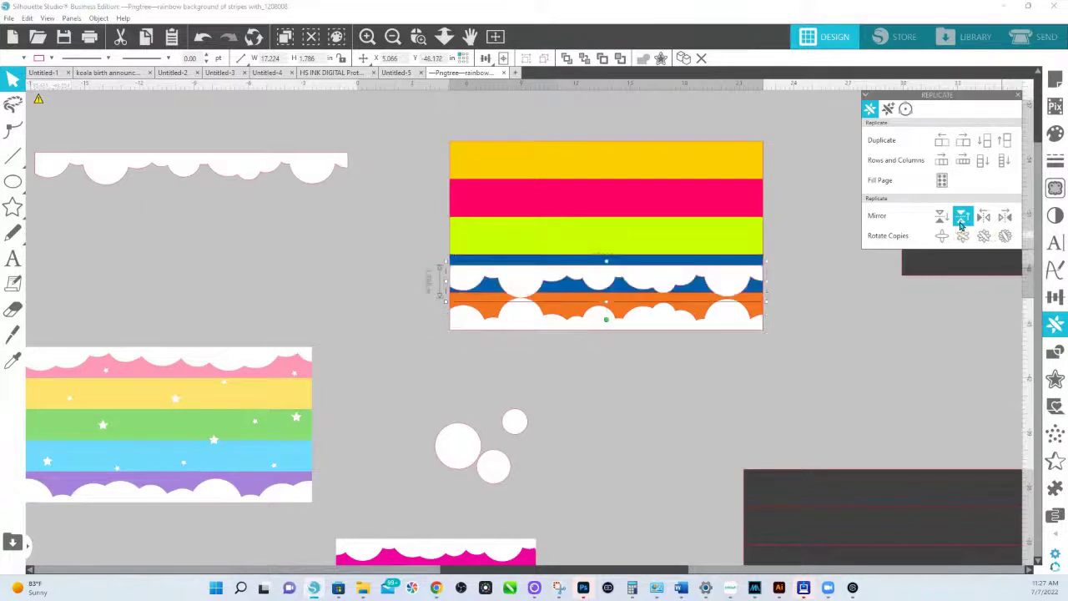
Step: Align the mirrored cloud copy with the top edge of the yellow stripe
left_click(698, 172, "shift")
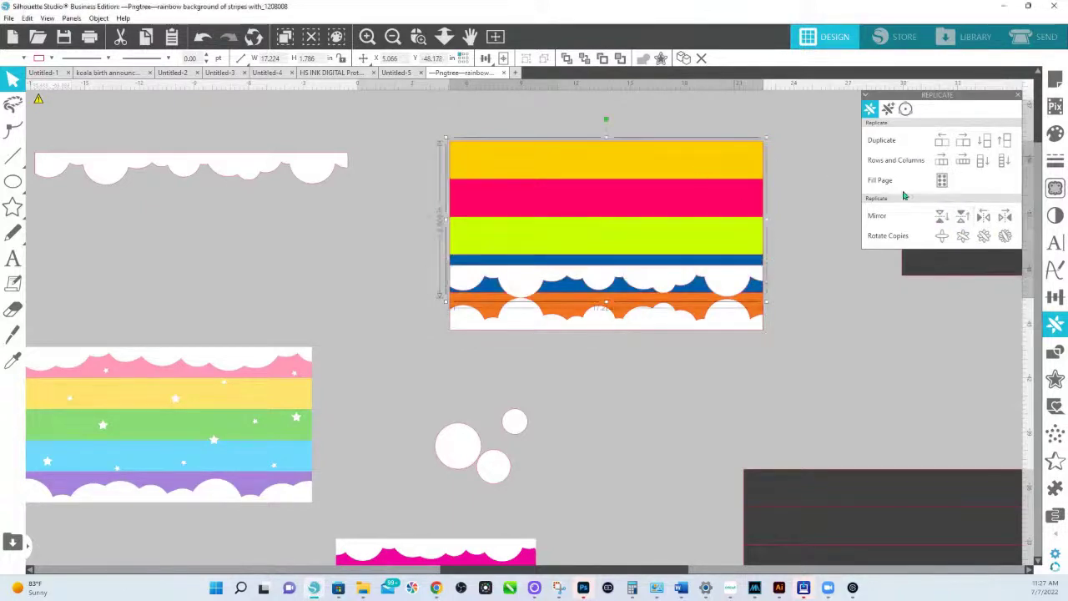
left_click(1055, 297)
left_click(948, 184)
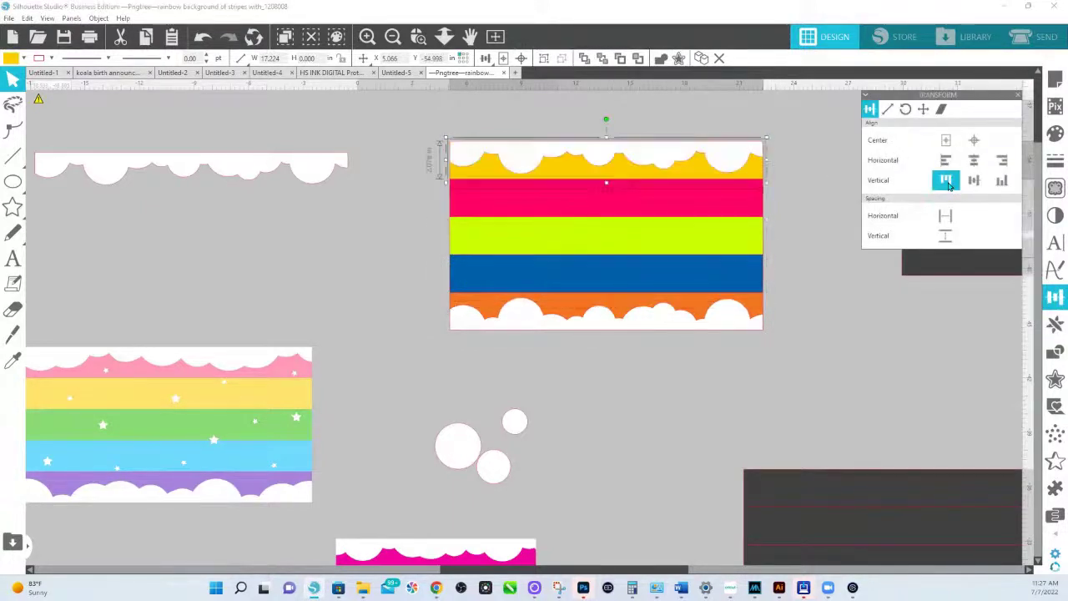
left_click(804, 283)
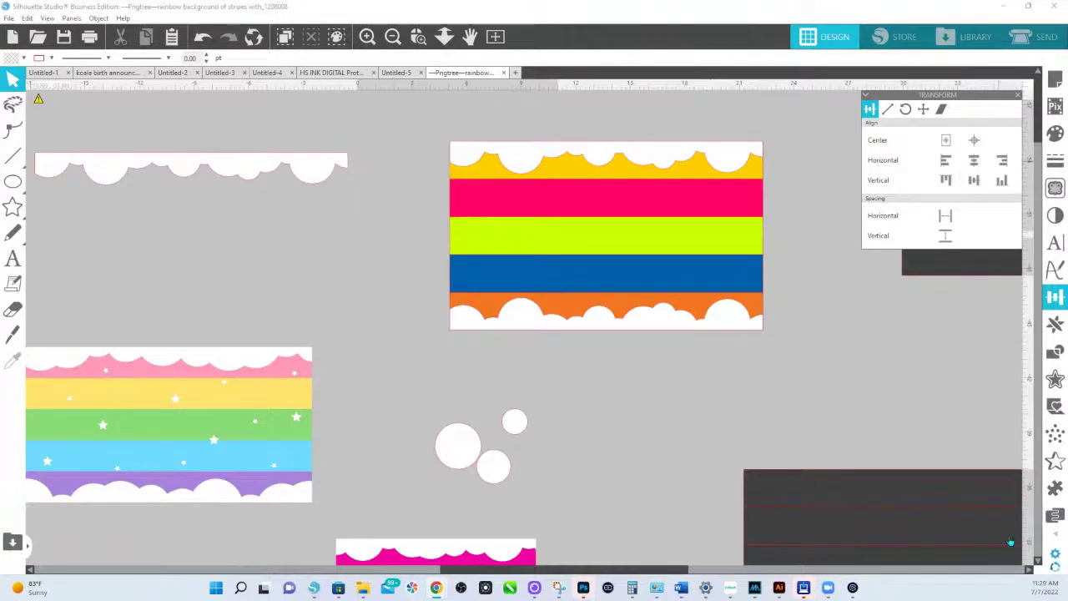
Step: Switch to Chrome to review the Academy Courses page and the Learn Silhouette Studio in 30 days course, and return to Silhouette Studio
mouse_move(433, 590)
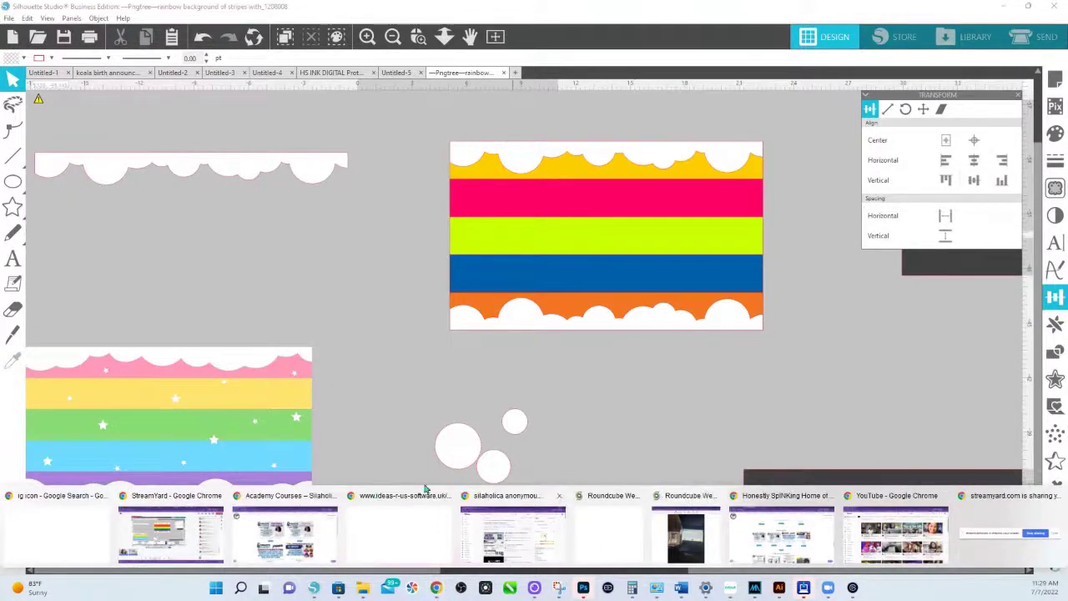
left_click(302, 501)
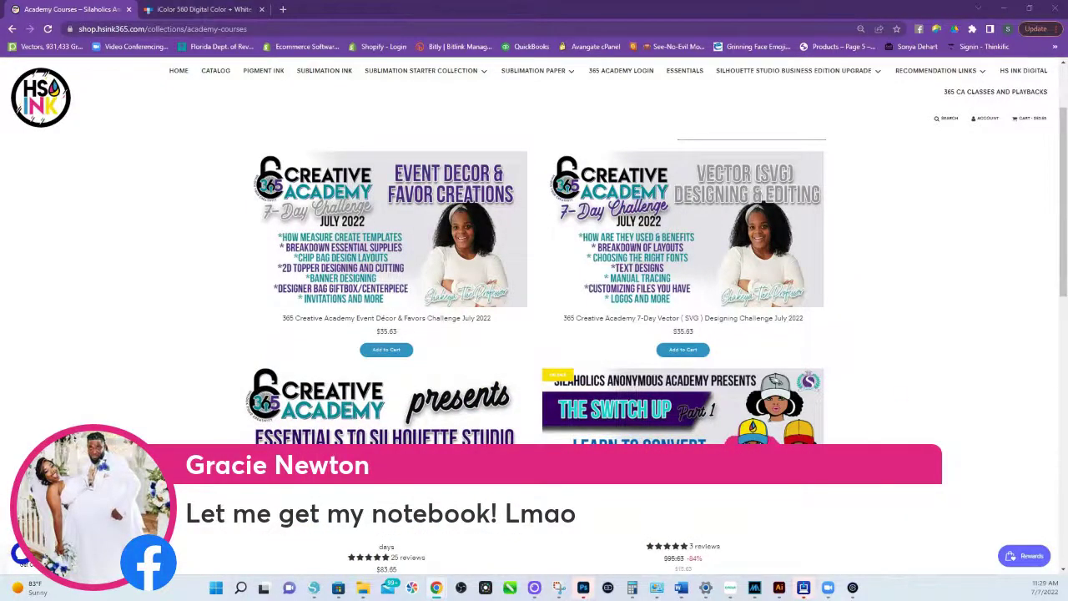
key("F5")
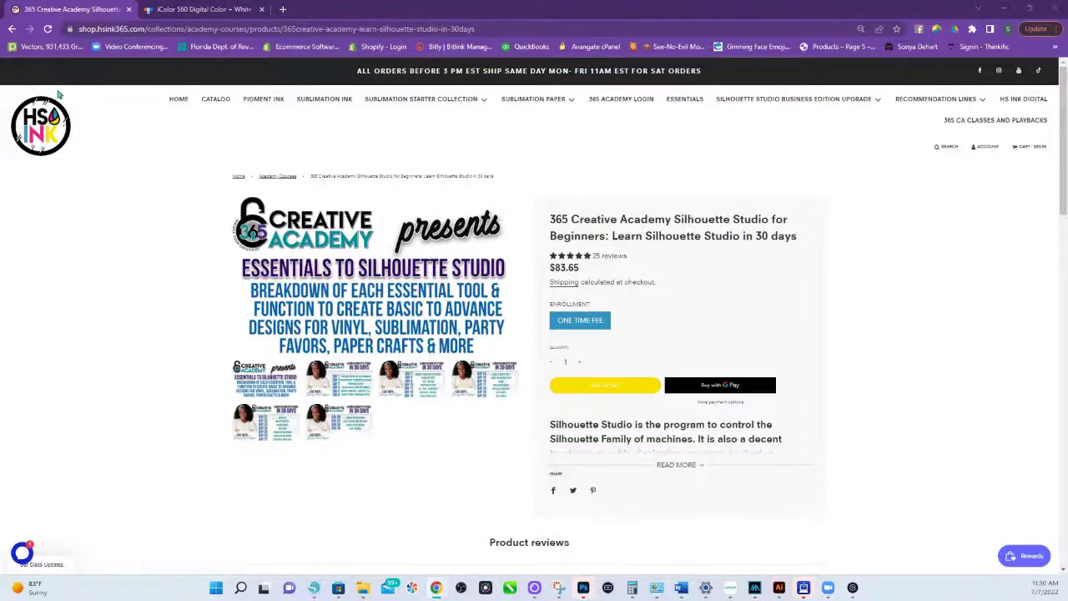
left_click(13, 29)
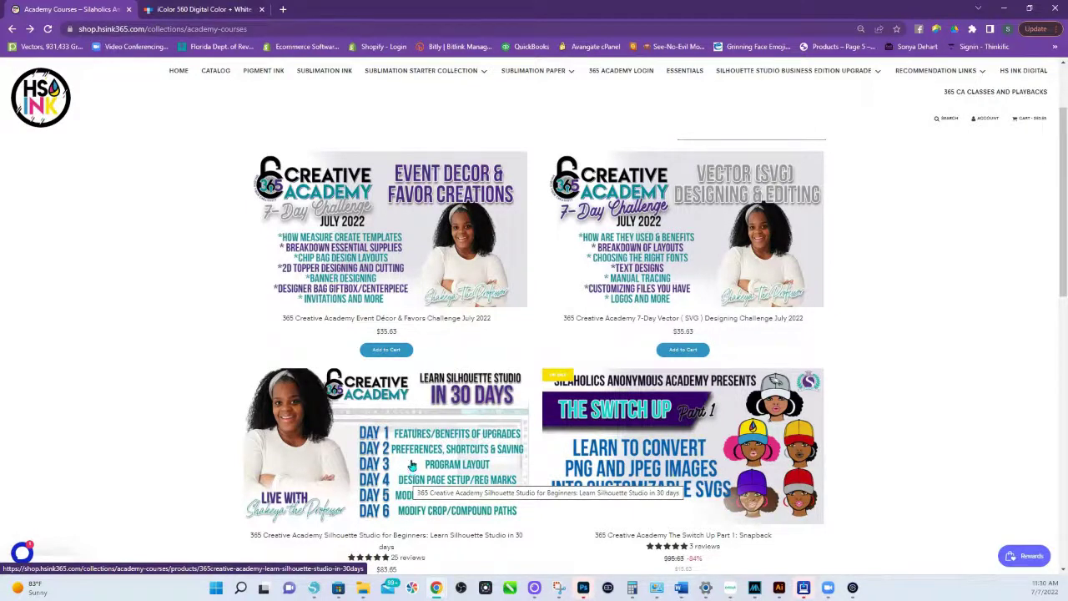
left_click(314, 589)
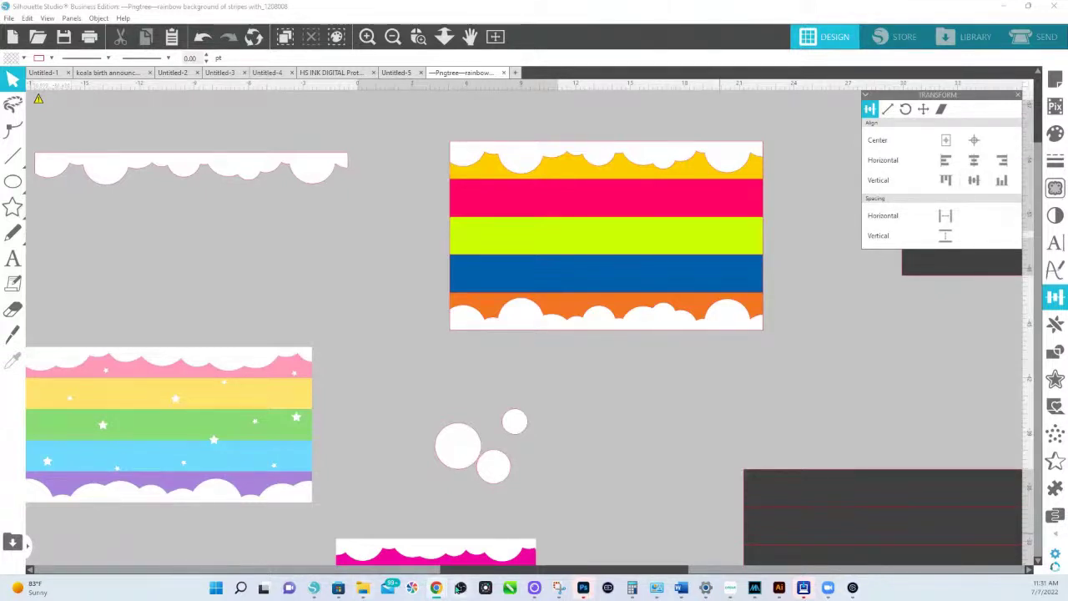
Step: Switch to Chrome and open the Silhouette Studio Business Edition upgrade product page from the HS Ink store
mouse_move(442, 590)
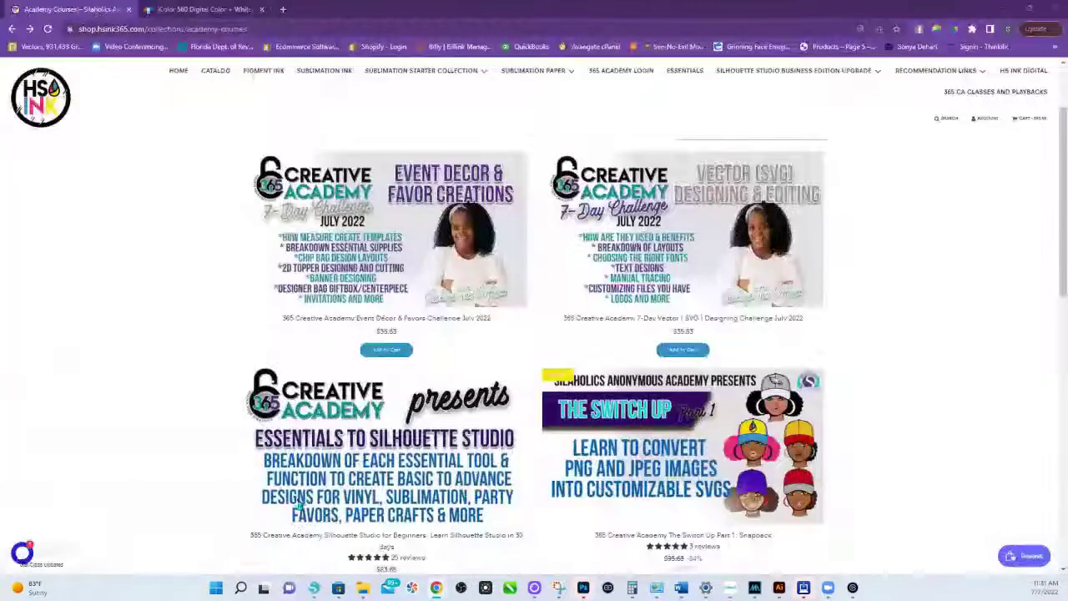
left_click(300, 504)
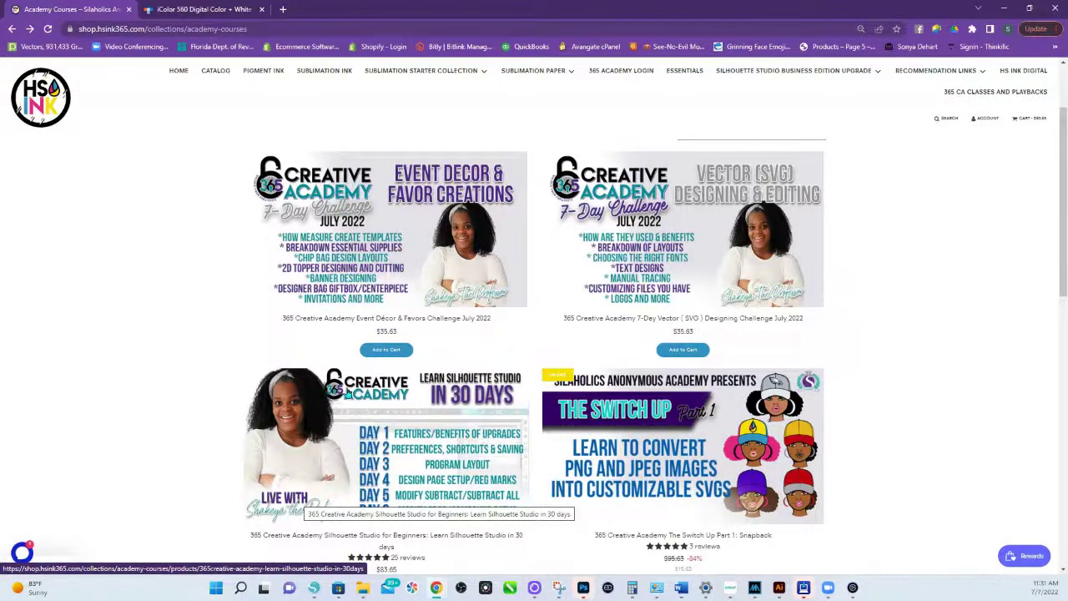
mouse_move(810, 79)
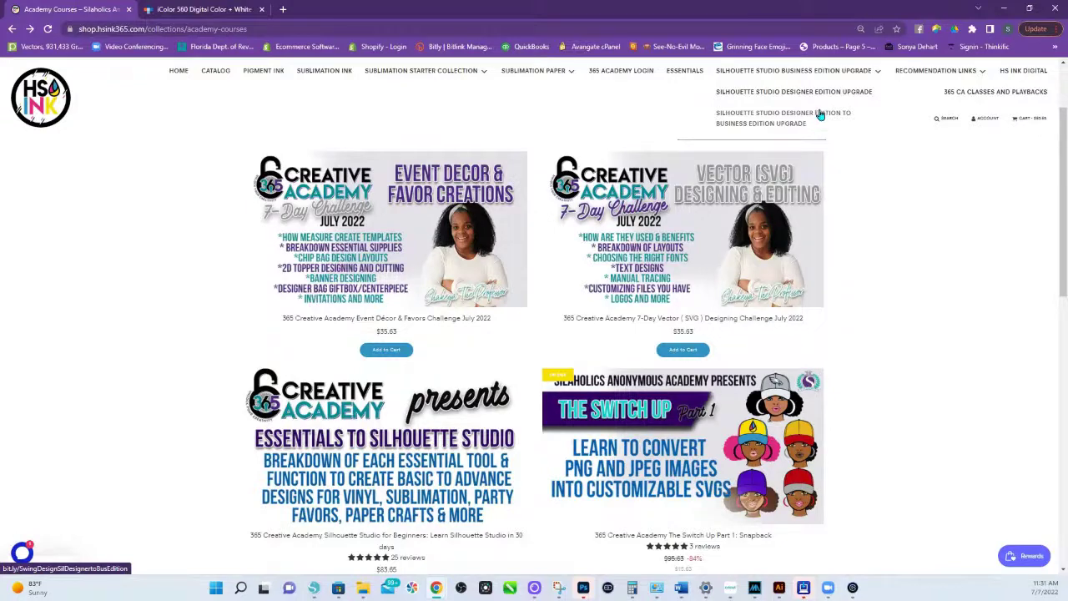
left_click(851, 77)
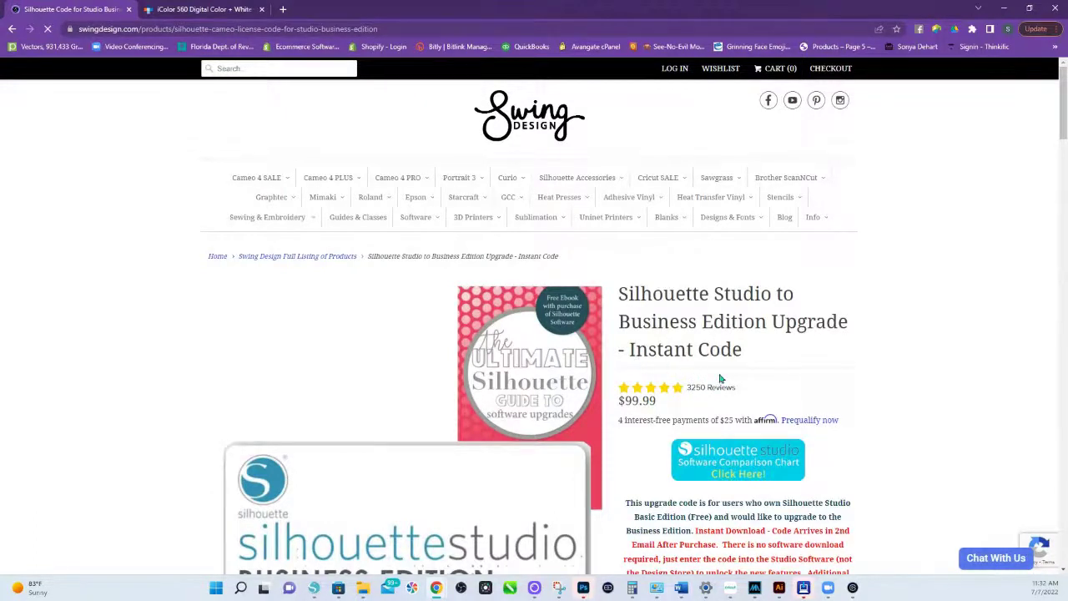
mouse_move(756, 587)
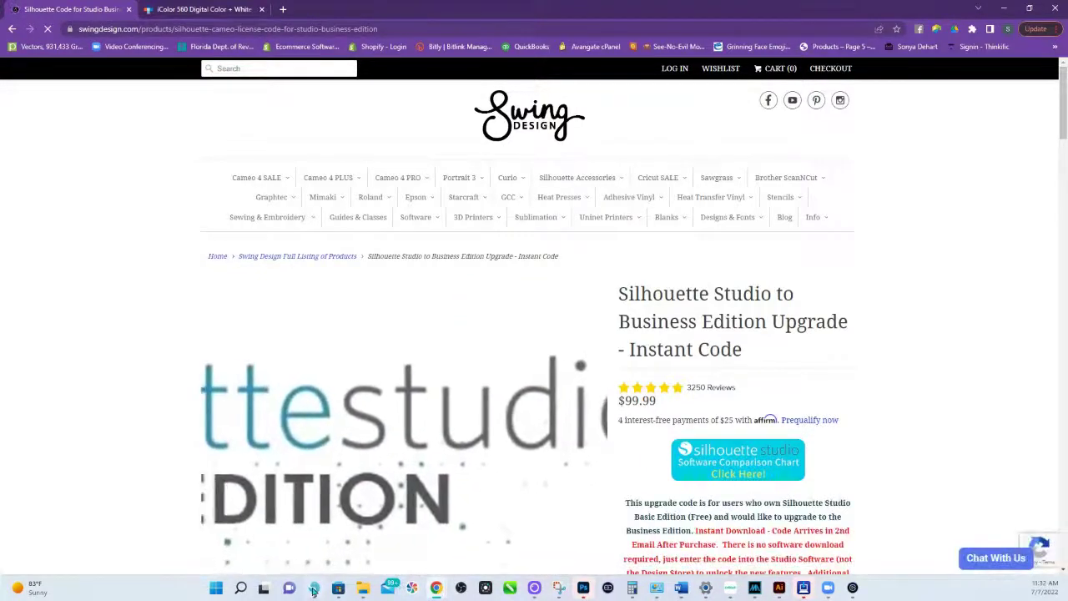
Step: Switch to Silhouette Studio, view the program in Designer Edition and restore the Business Edition view
key("alt+Tab")
left_click(123, 19)
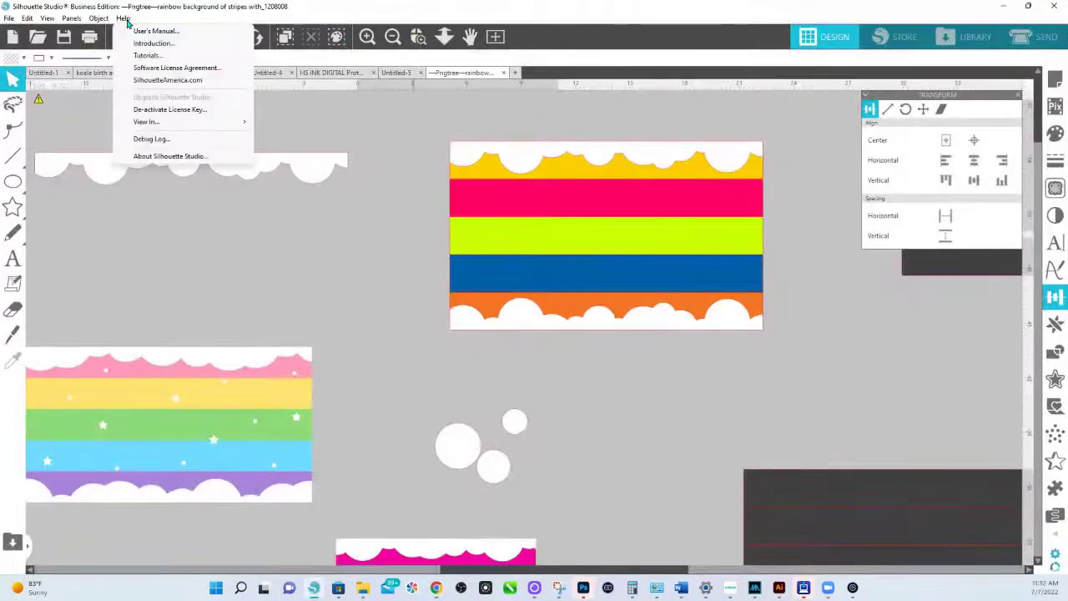
mouse_move(176, 123)
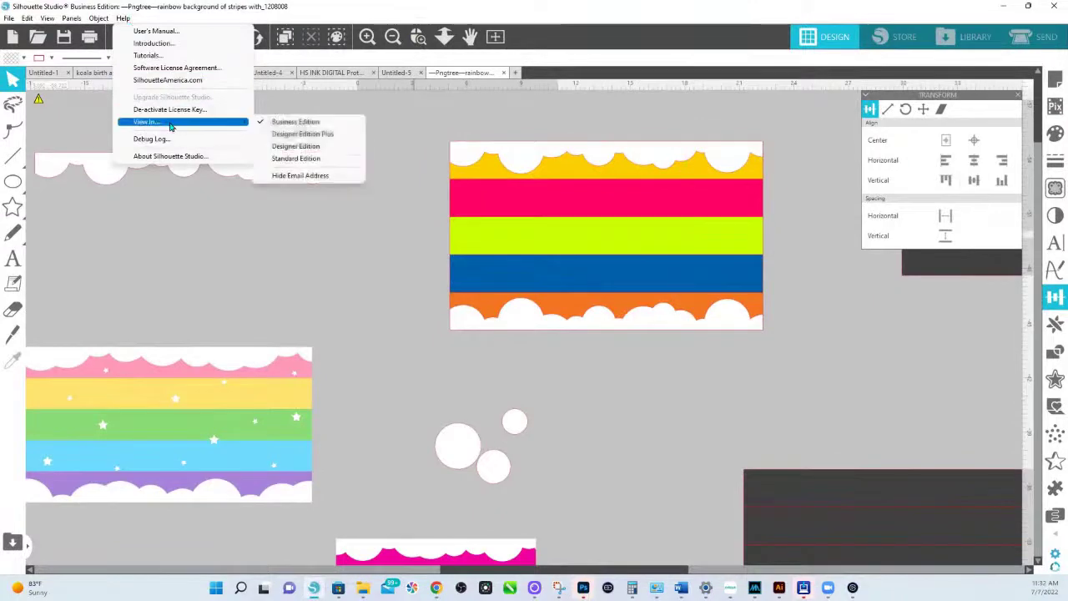
left_click(297, 146)
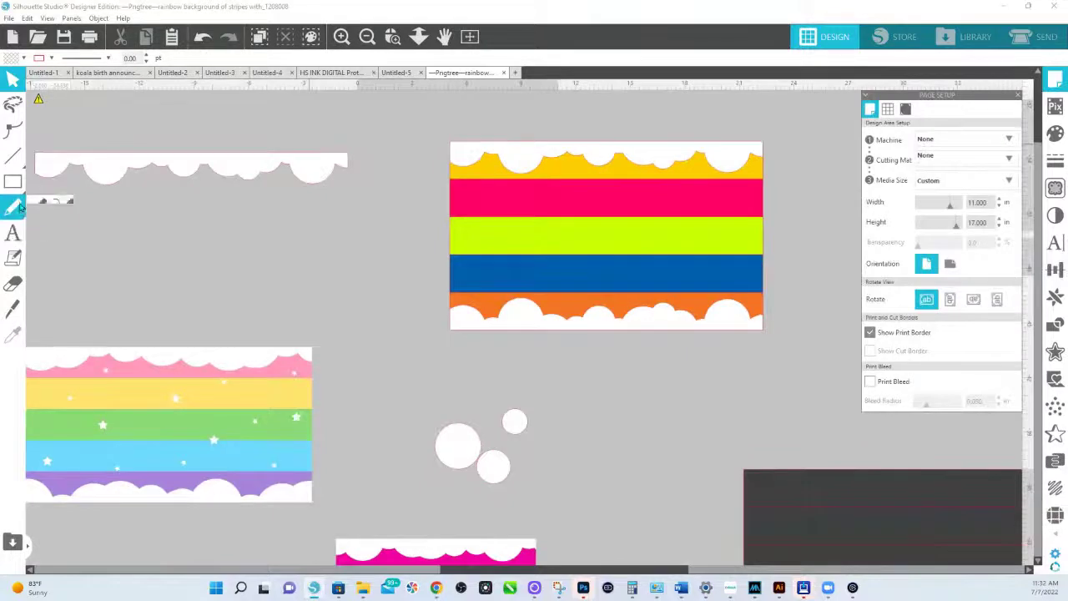
left_click(123, 19)
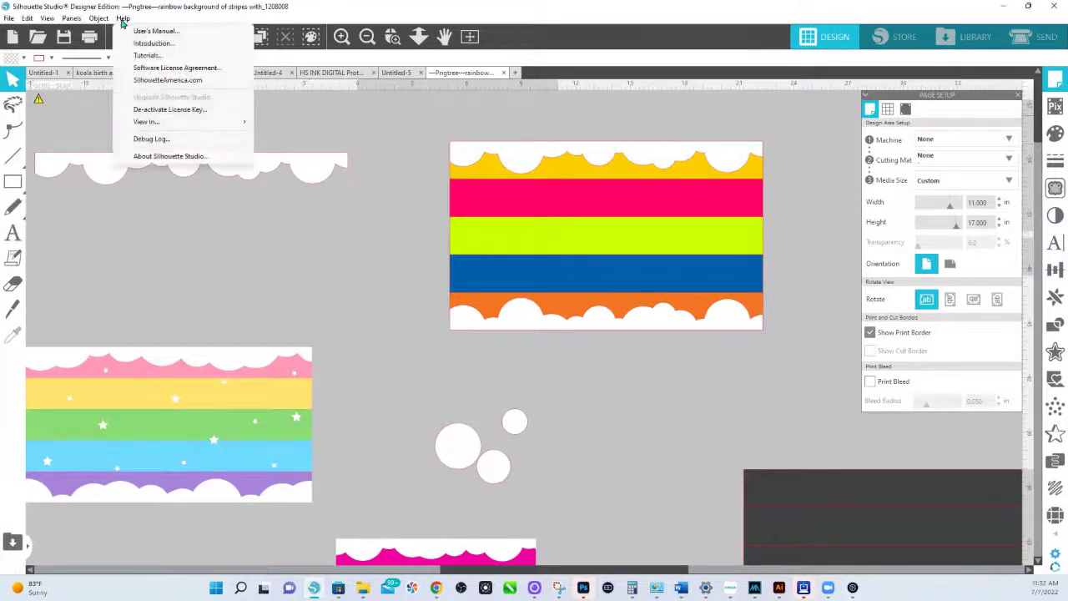
mouse_move(148, 121)
left_click(284, 144)
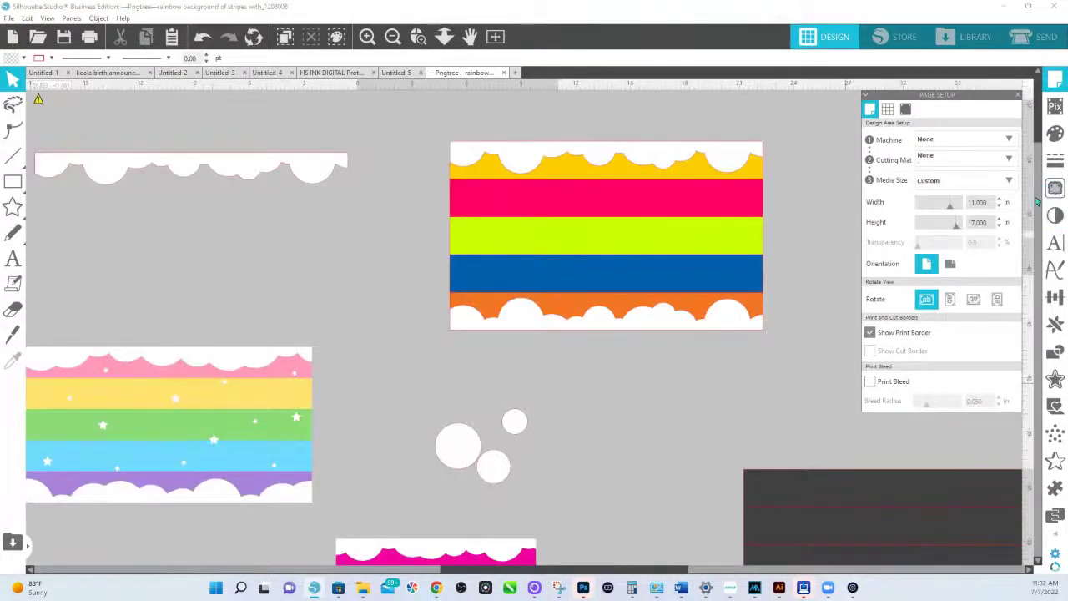
Step: Draw a five-pointed star about 2.18 in wide and 2.09 in high below the spare cloud border
left_click(12, 210)
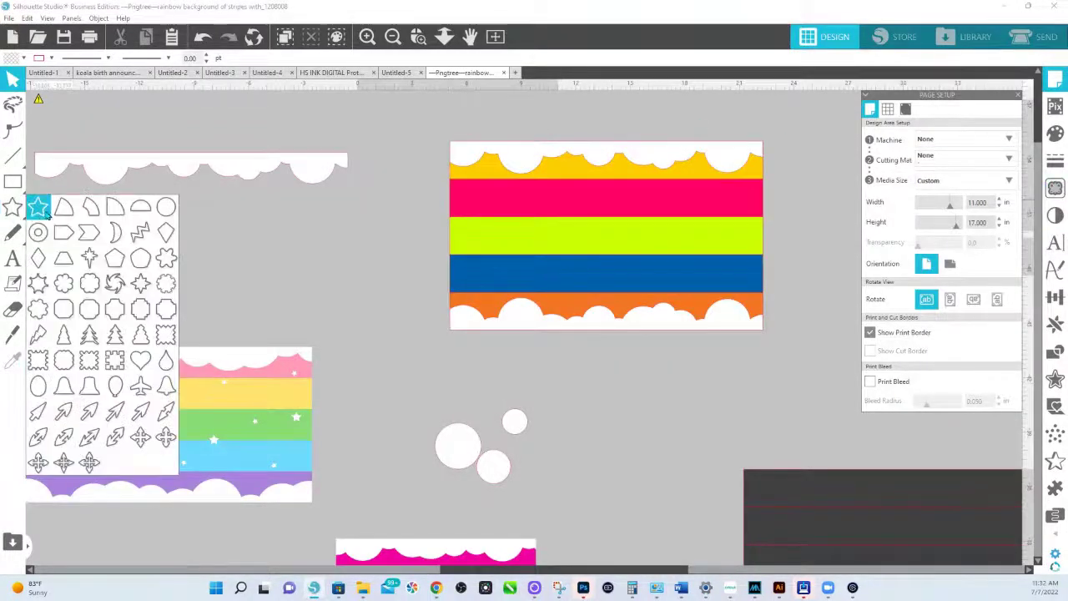
left_click(41, 210)
left_click_drag(351, 240, 360, 254)
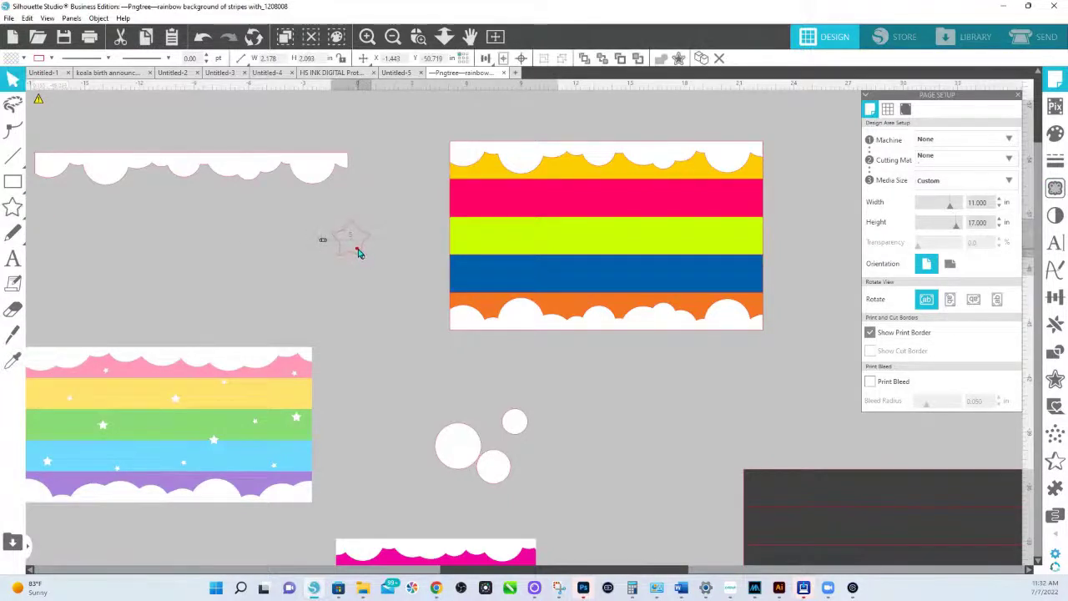
Step: Convert the drawn star to a path and move it aside from its original spot
left_click(418, 36)
left_click_drag(346, 209, 417, 279)
mouse_move(467, 322)
left_mouse_down()
mouse_move(445, 291)
mouse_move(479, 335)
mouse_move(462, 310)
mouse_move(476, 331)
mouse_move(466, 319)
mouse_move(476, 314)
left_mouse_up()
right_click(476, 314)
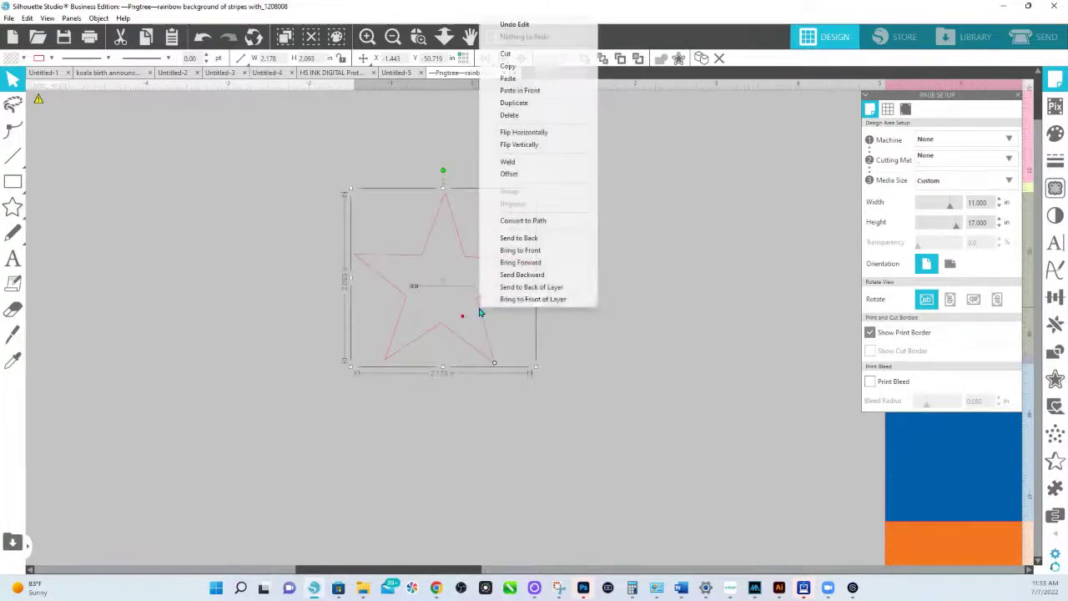
left_click(527, 222)
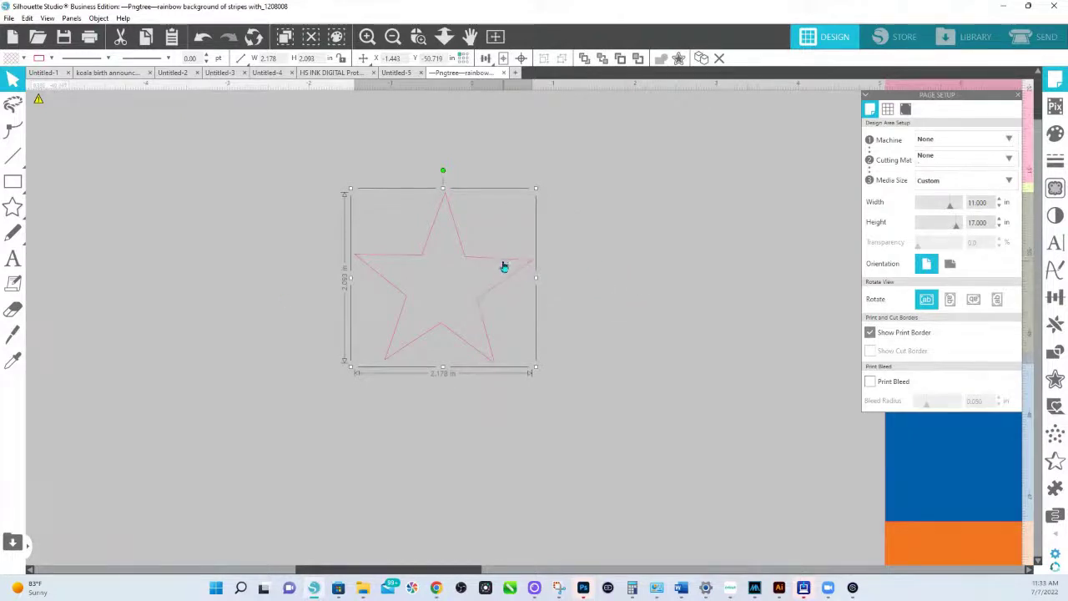
left_click_drag(504, 267, 315, 282)
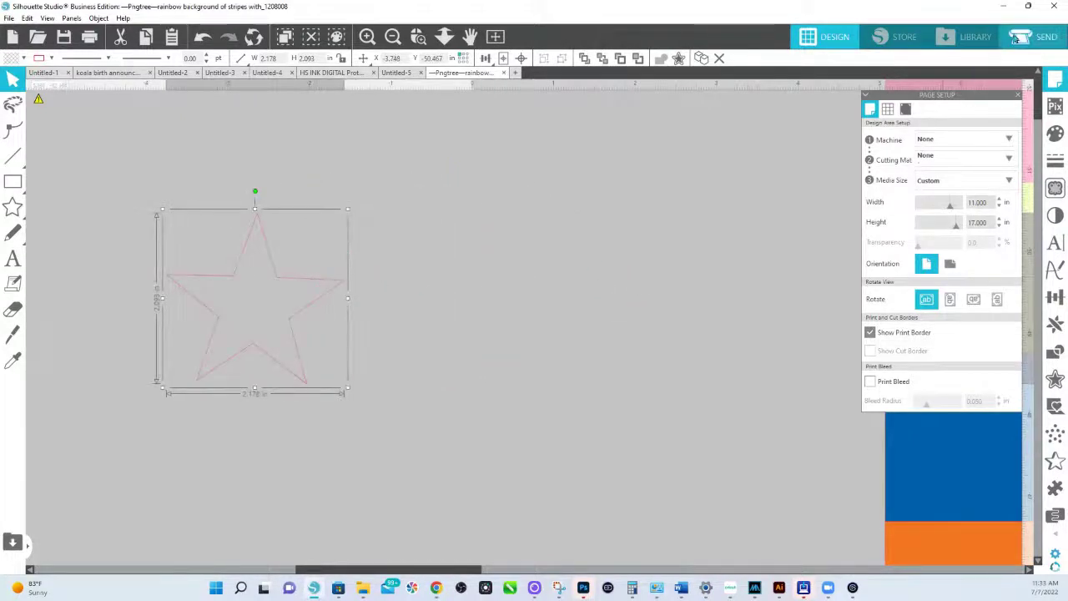
Step: Search the library for "star" and merge the "3d cocktail umbrella - stars" design into the current document
left_click(974, 36)
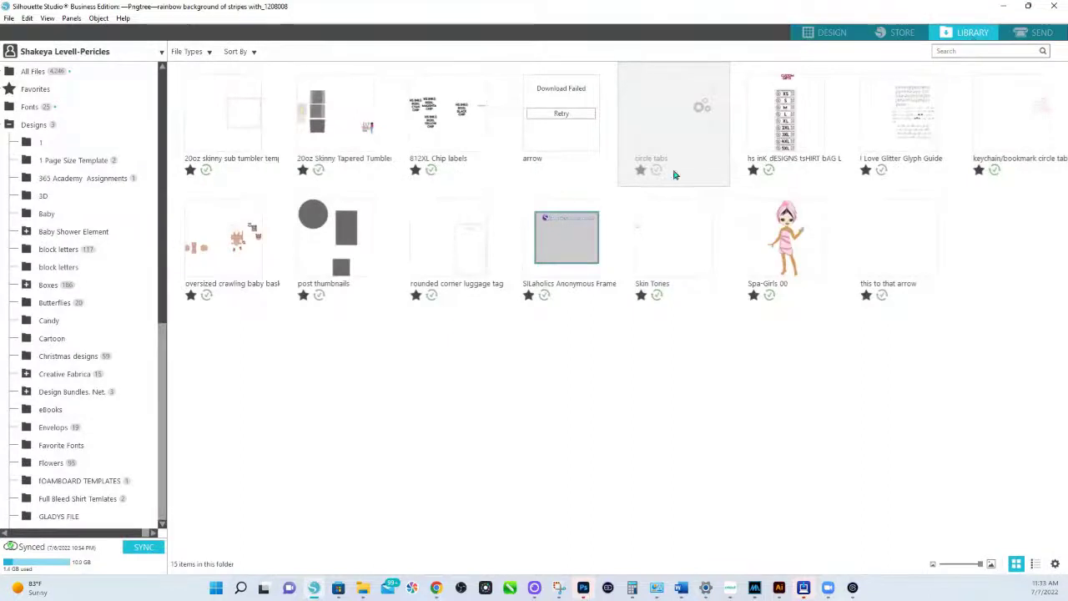
left_click(957, 50)
type("star")
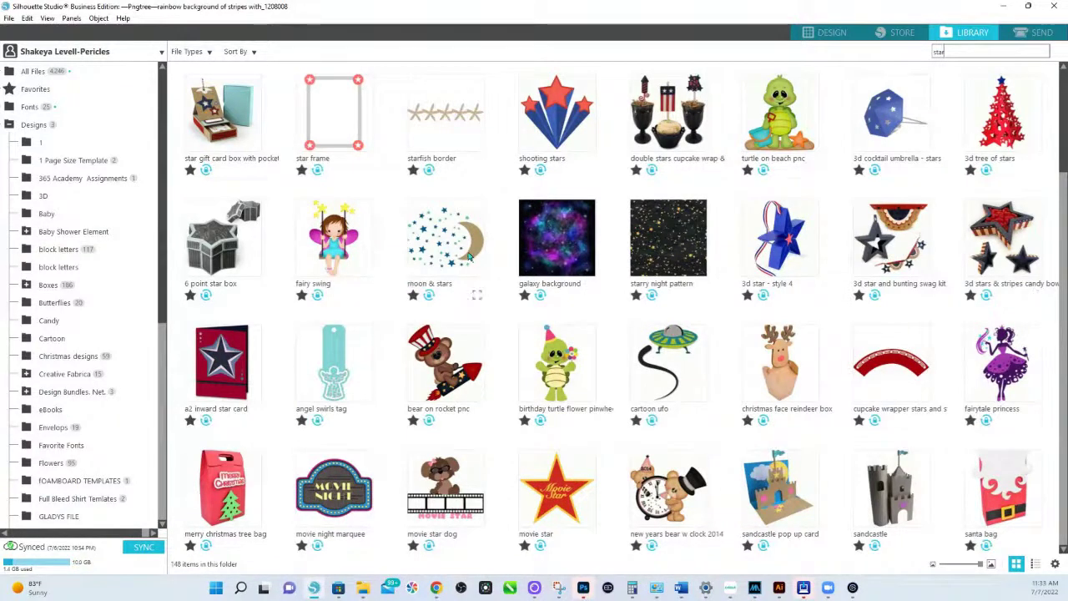
left_click(888, 122)
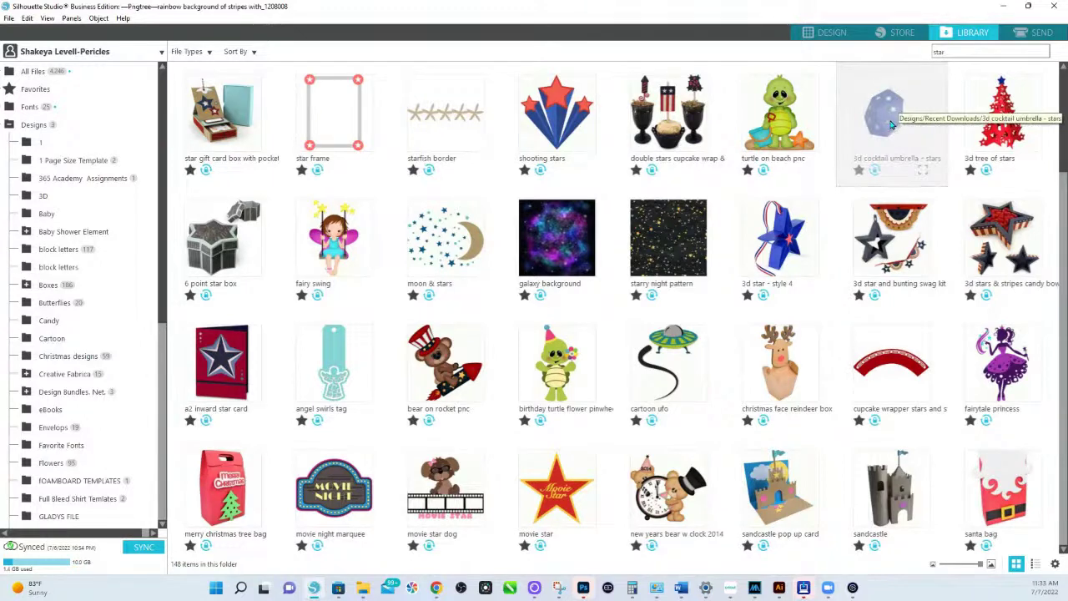
right_click(891, 124)
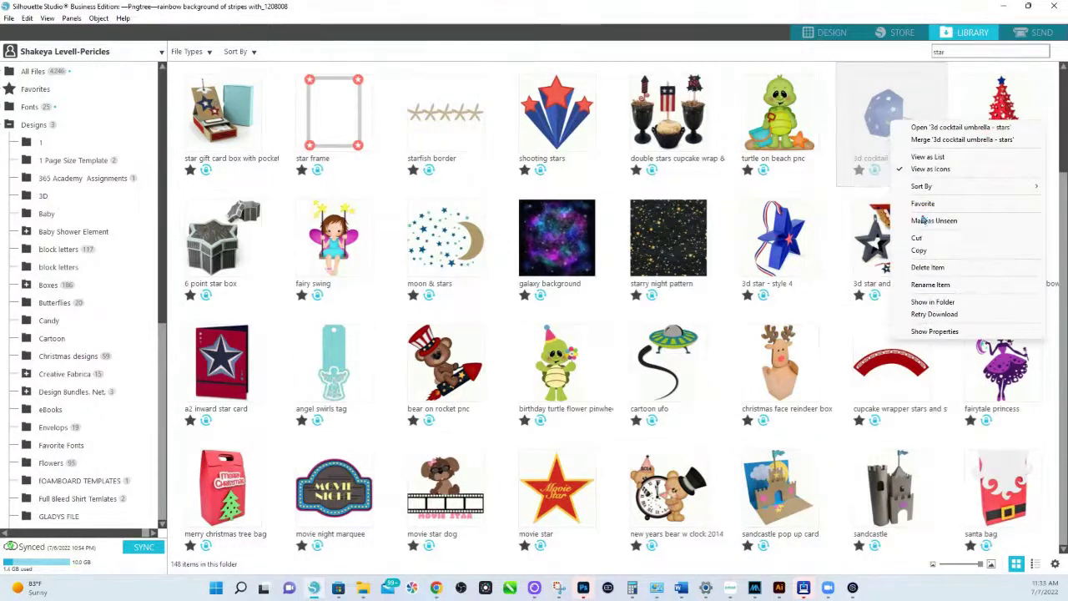
left_click(929, 141)
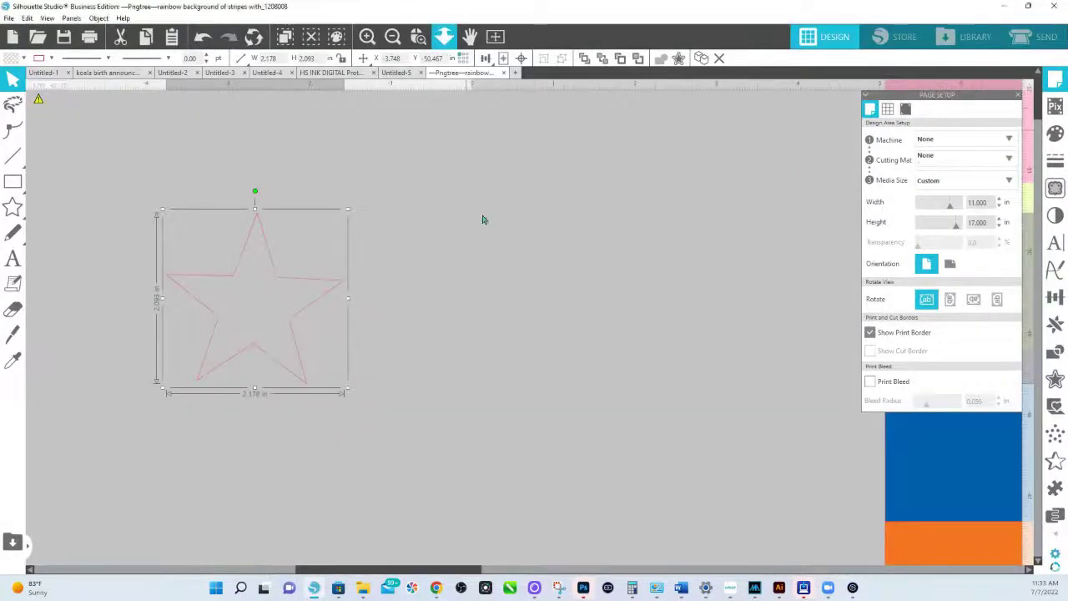
Step: Ungroup the merged umbrella design on the page and delete all of its parts except one small star
scroll(539, 270, "down", 5)
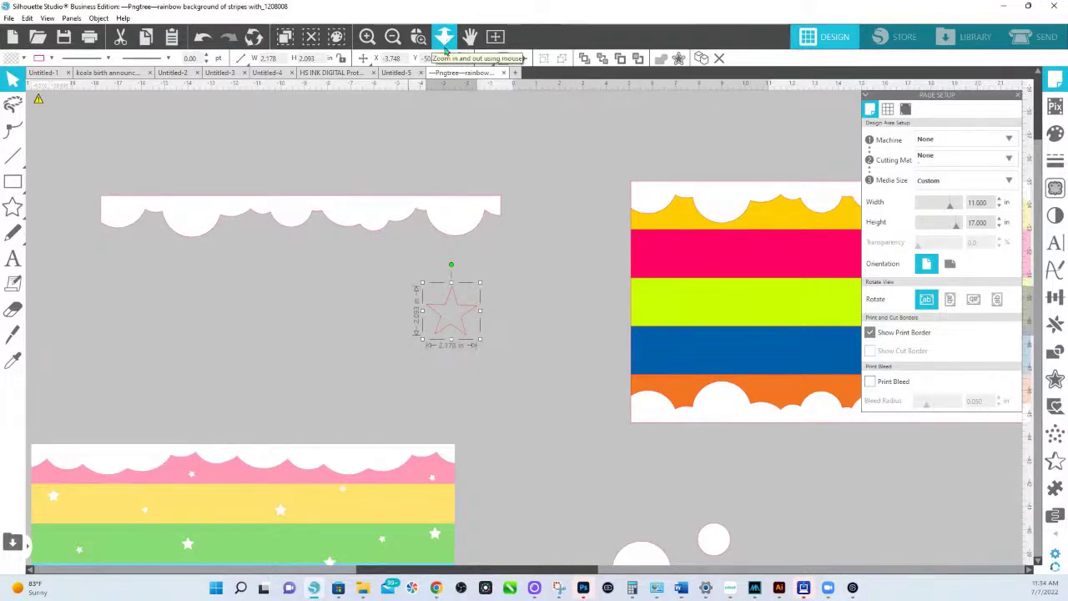
left_click(444, 38)
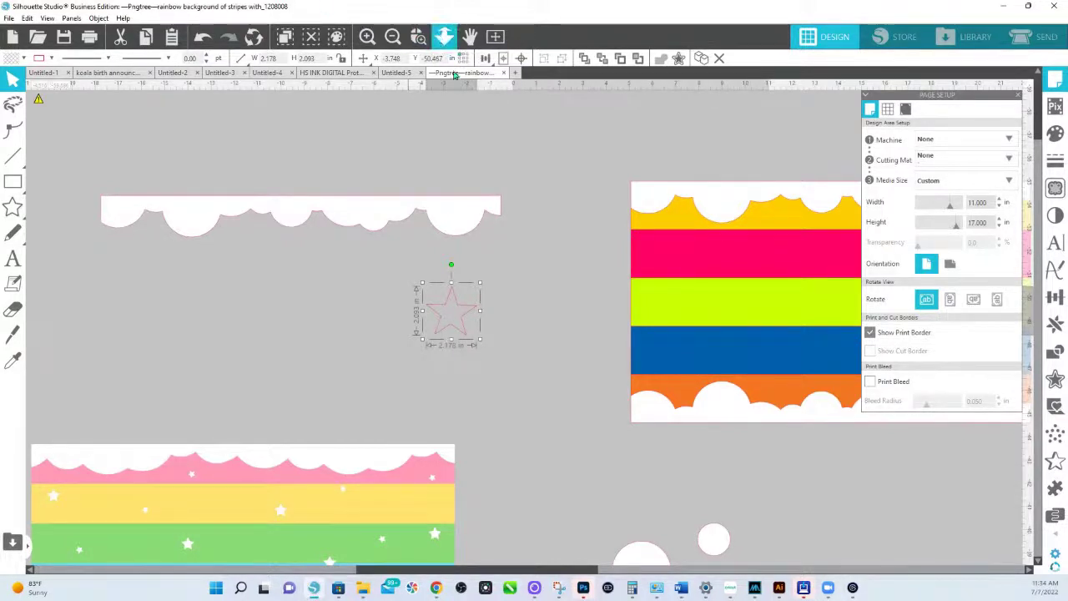
left_click(434, 162)
left_click(495, 37)
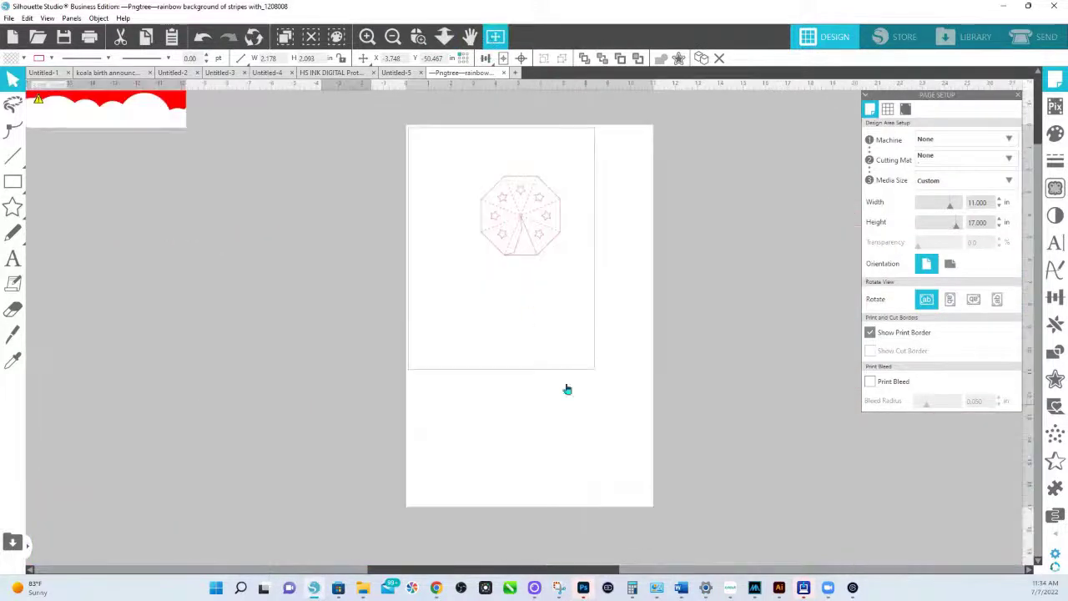
left_click(522, 241)
left_click(445, 36)
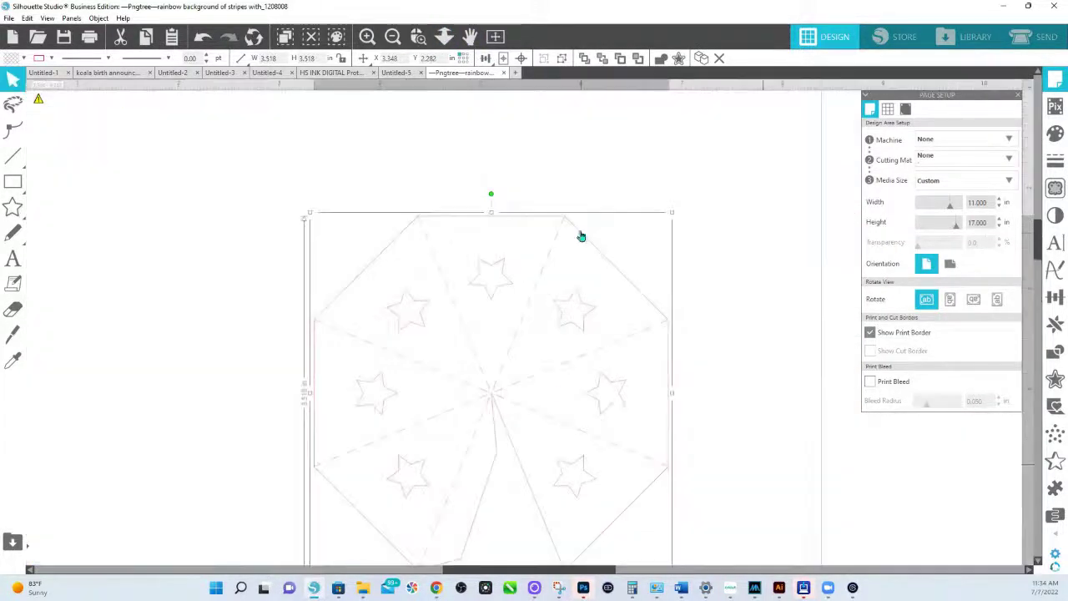
left_click(580, 234)
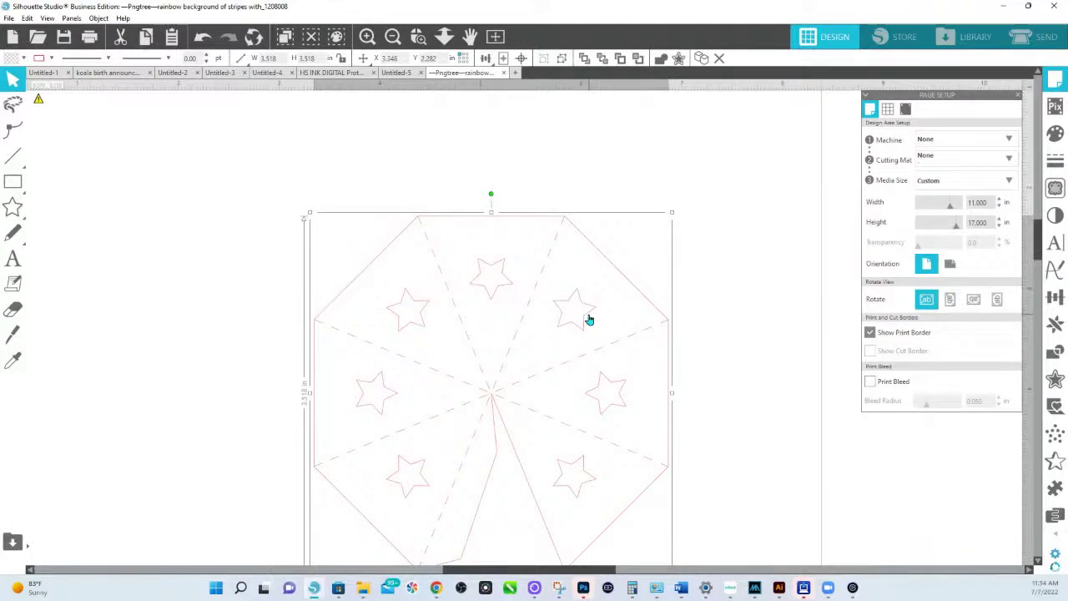
right_click(589, 320)
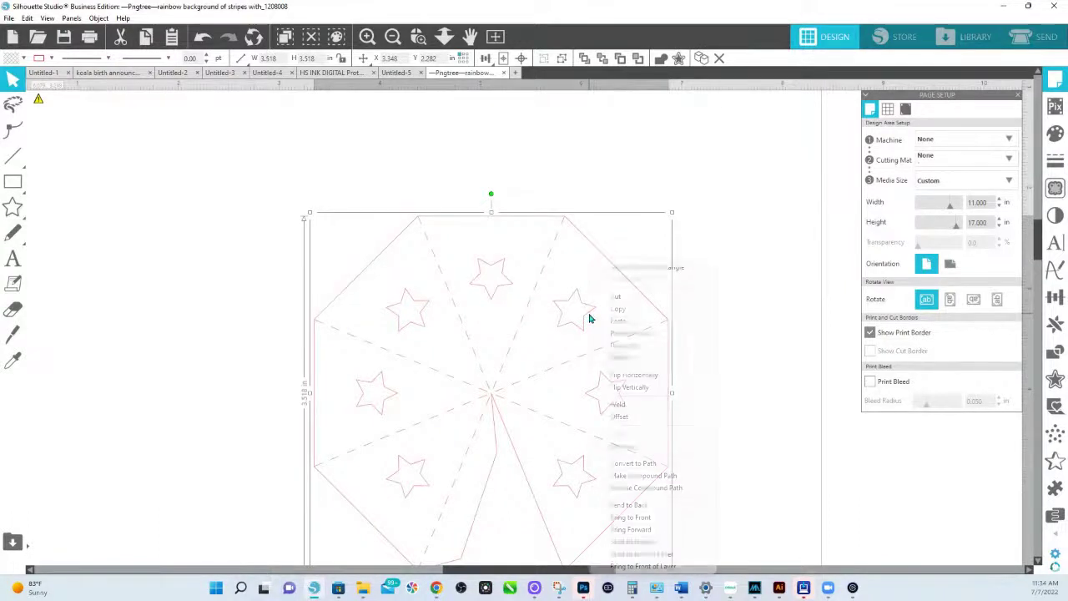
left_click(626, 453)
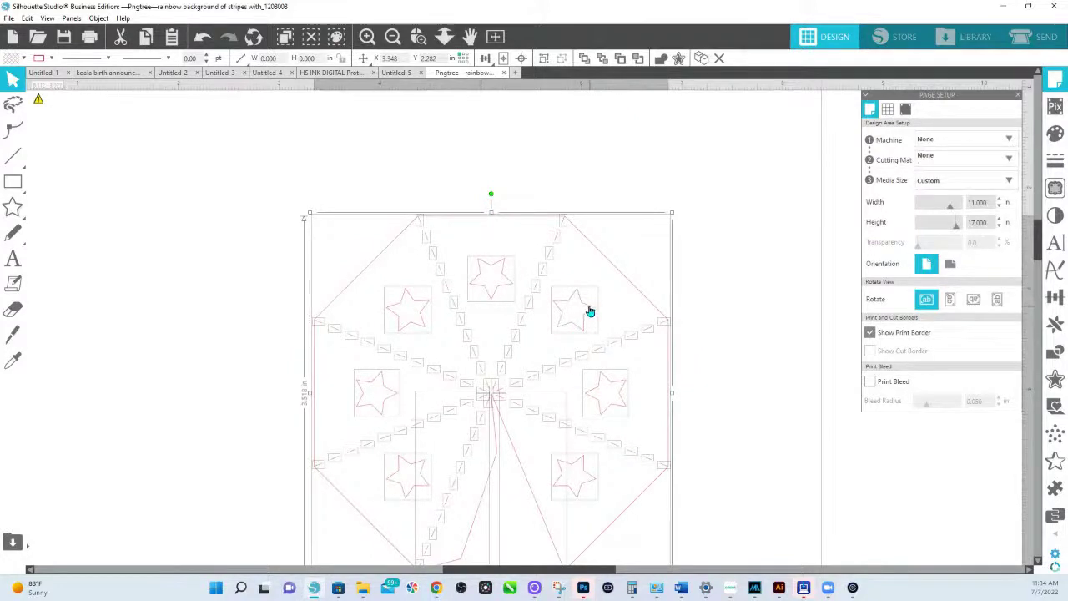
key("Delete")
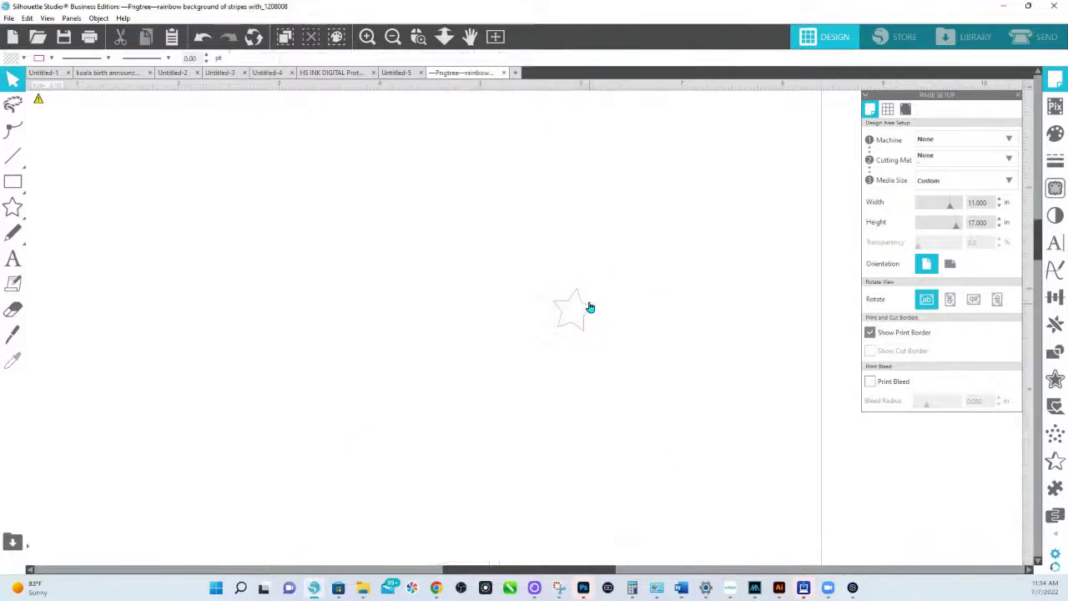
Step: Move the remaining small star off the page into the gap between two rainbow stripe panels and fill it white
left_click(584, 309)
left_click(444, 36)
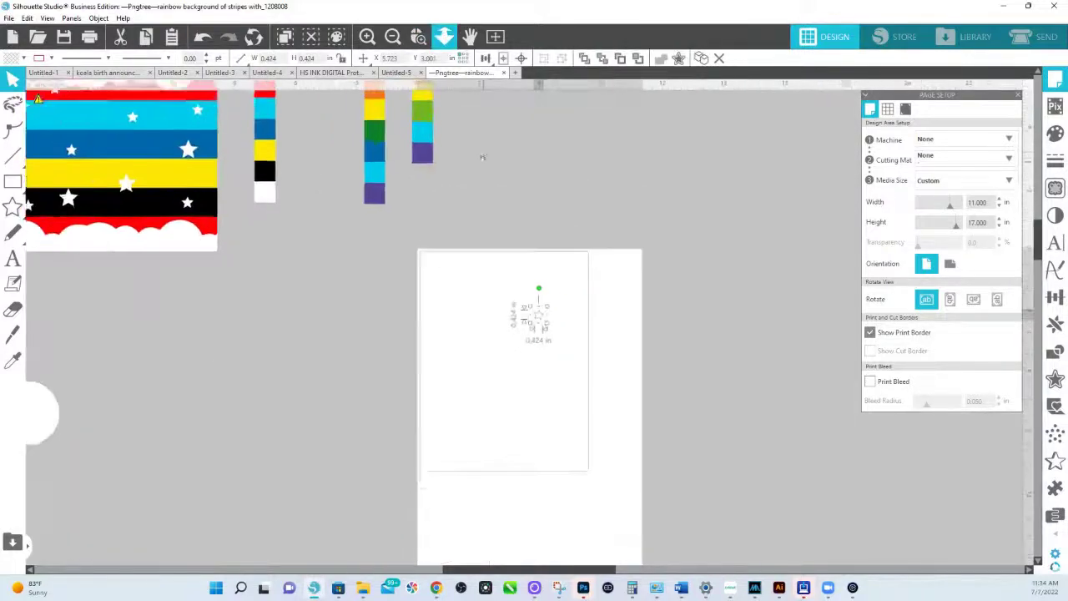
scroll(442, 91, "up", 3)
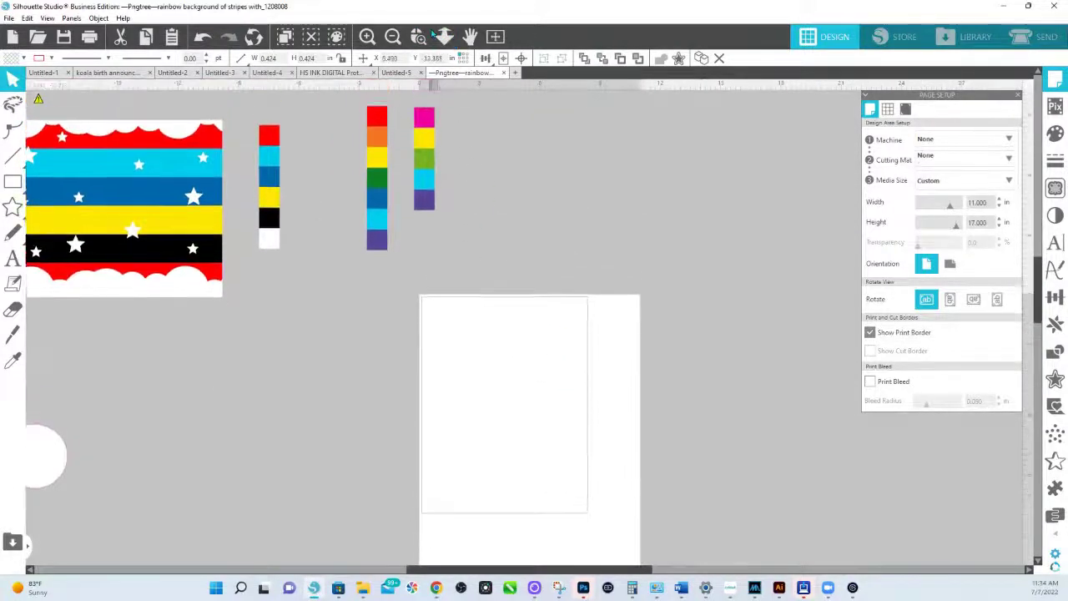
left_click_drag(433, 33, 407, 139)
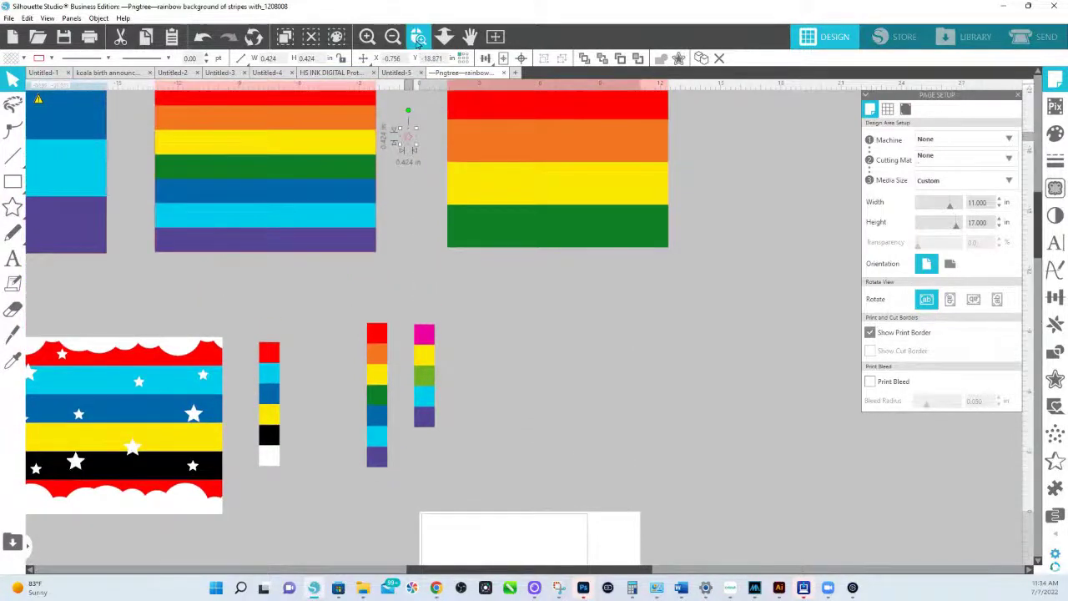
scroll(470, 180, "up", 3)
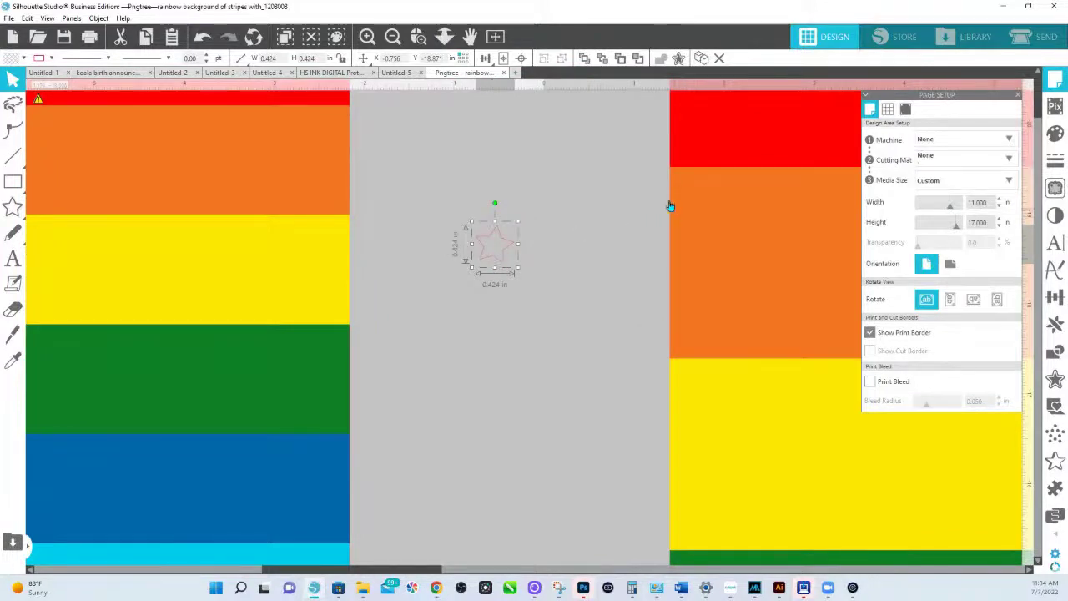
left_click(1056, 134)
left_click(889, 175)
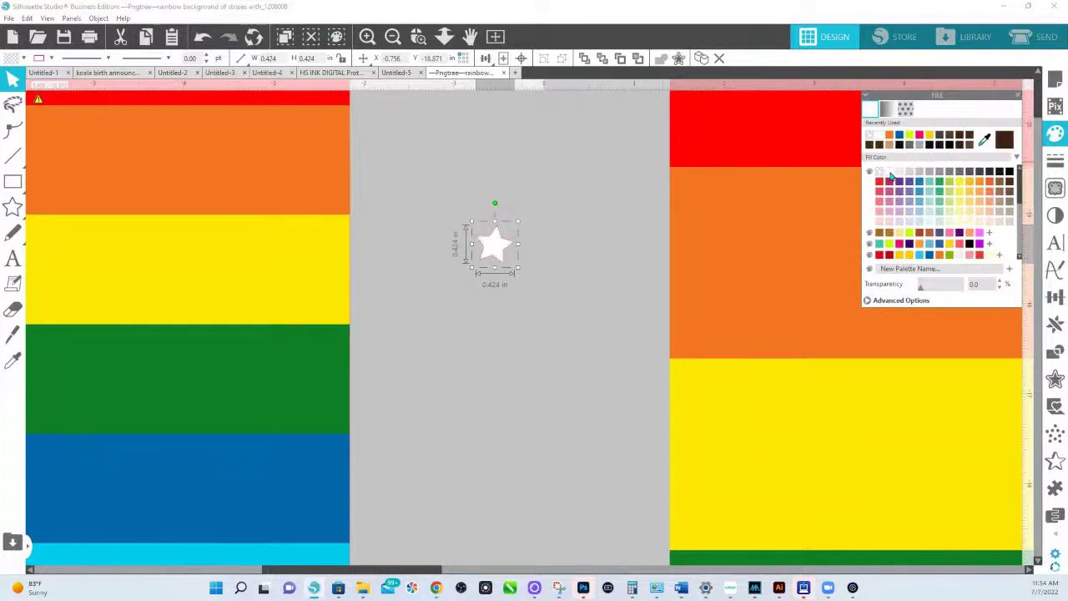
Step: Move the white star onto the pink stripe of the new cloud-bordered background
left_click(444, 36)
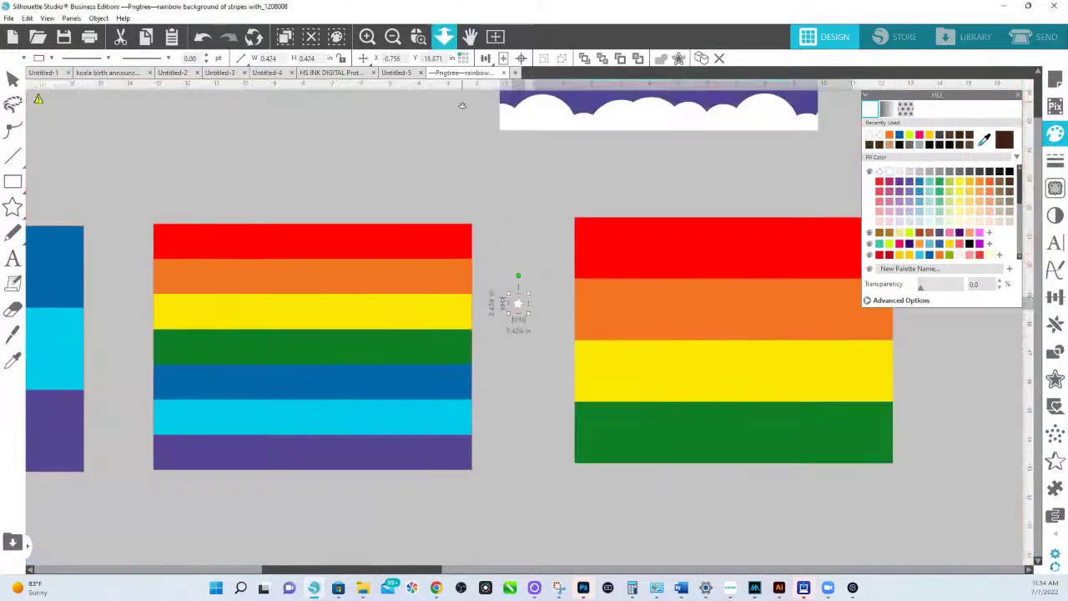
scroll(531, 296, "up", 3)
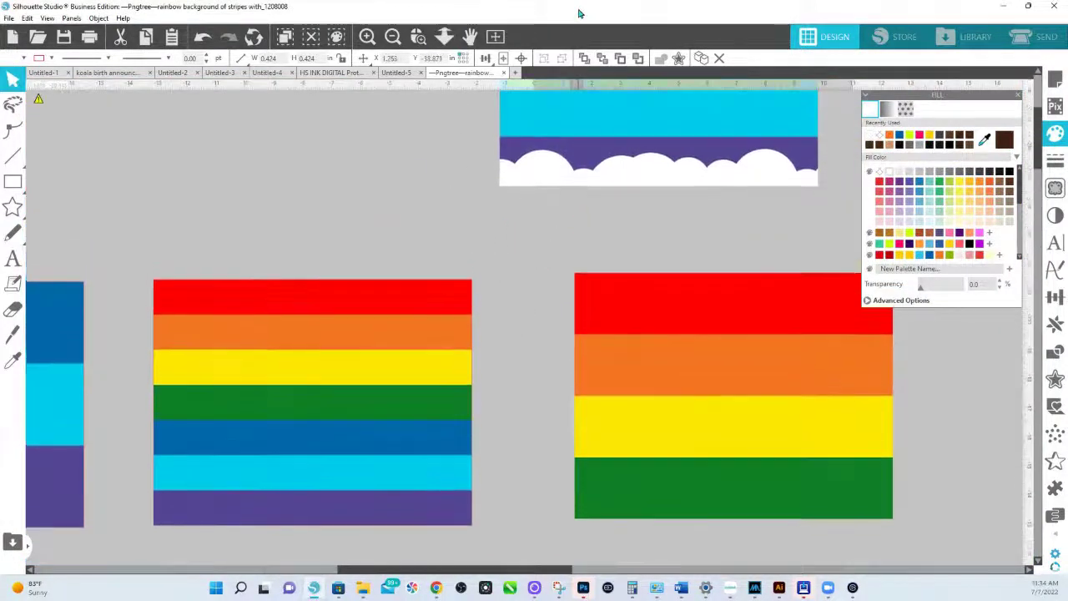
left_click_drag(580, 13, 542, 167)
left_click(445, 36)
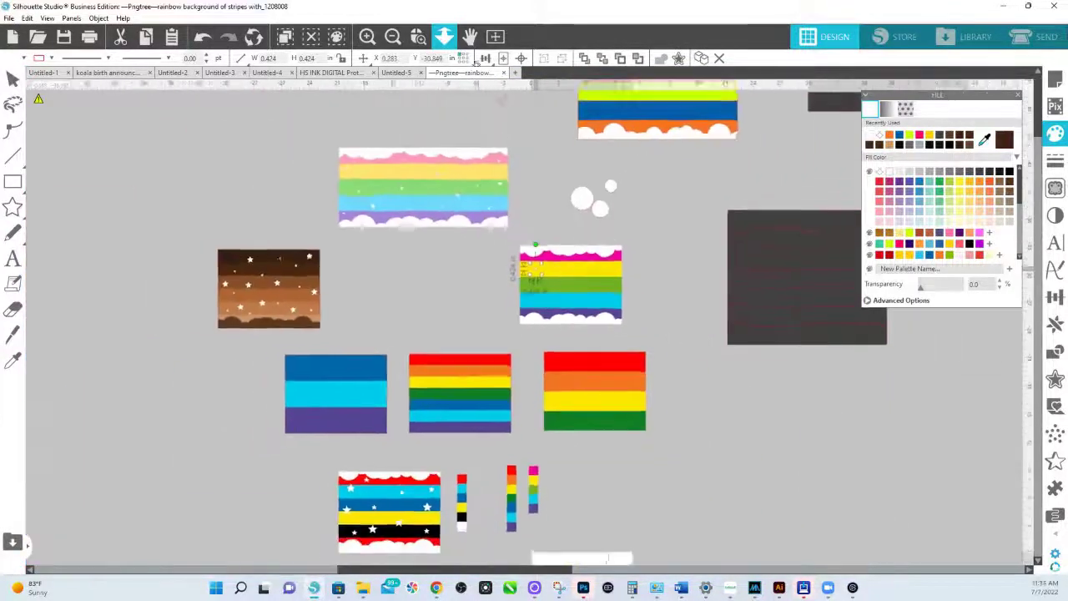
scroll(596, 307, "up", 3)
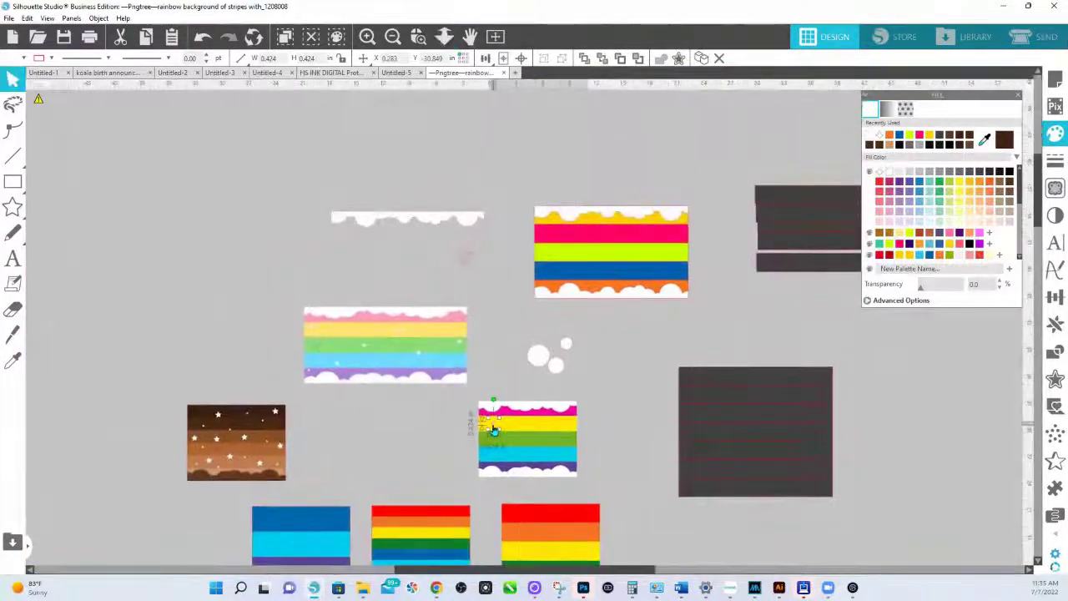
left_click_drag(535, 354, 553, 236)
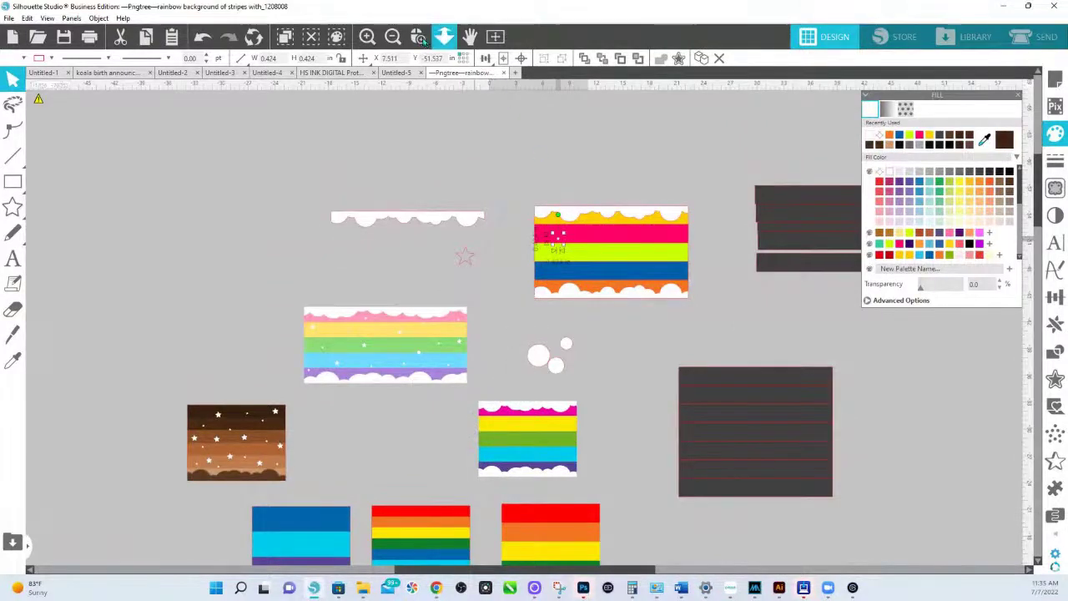
Step: Scatter copies of the white star across the stripes, some enlarged to about 0.81 in and others kept at 0.424 in
left_click(418, 36)
left_click_drag(549, 194, 661, 277)
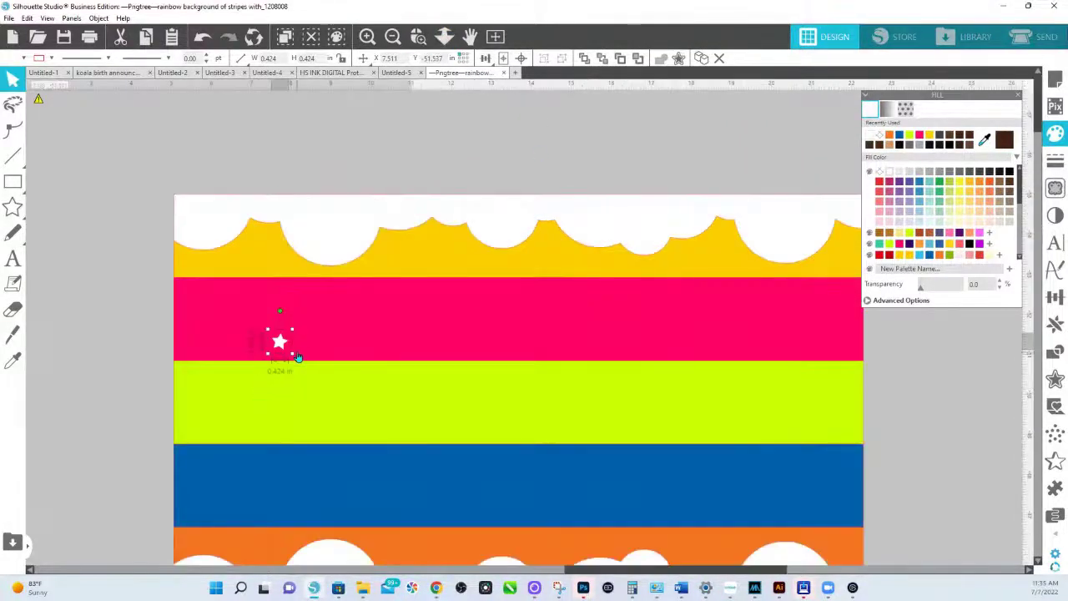
left_click_drag(282, 344, 645, 531)
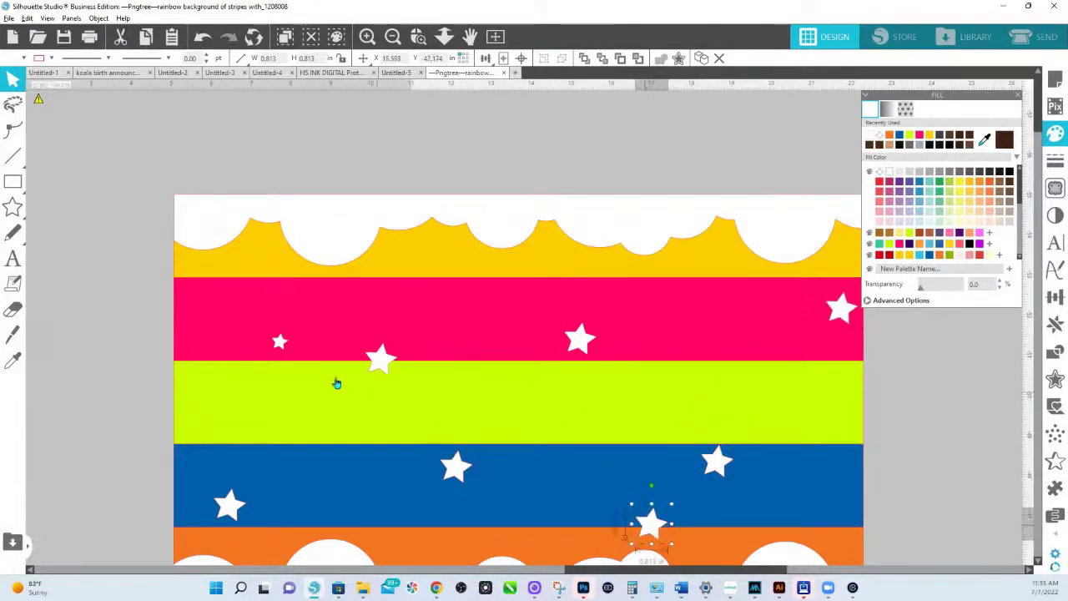
left_click_drag(279, 342, 229, 409)
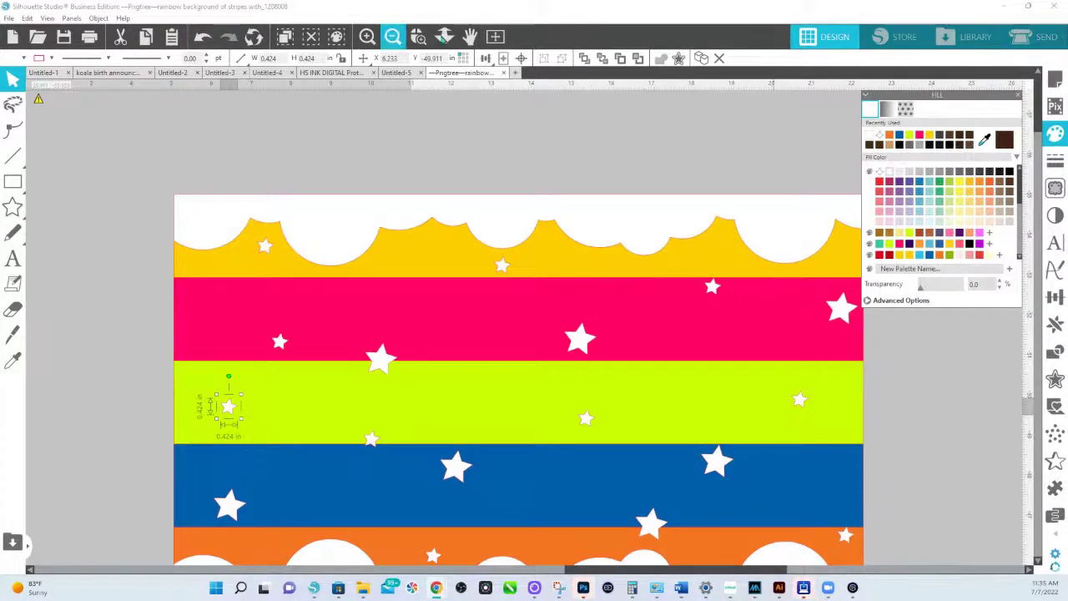
Step: Move the pastel reference background to just above the new starred background for comparison
left_click(444, 36)
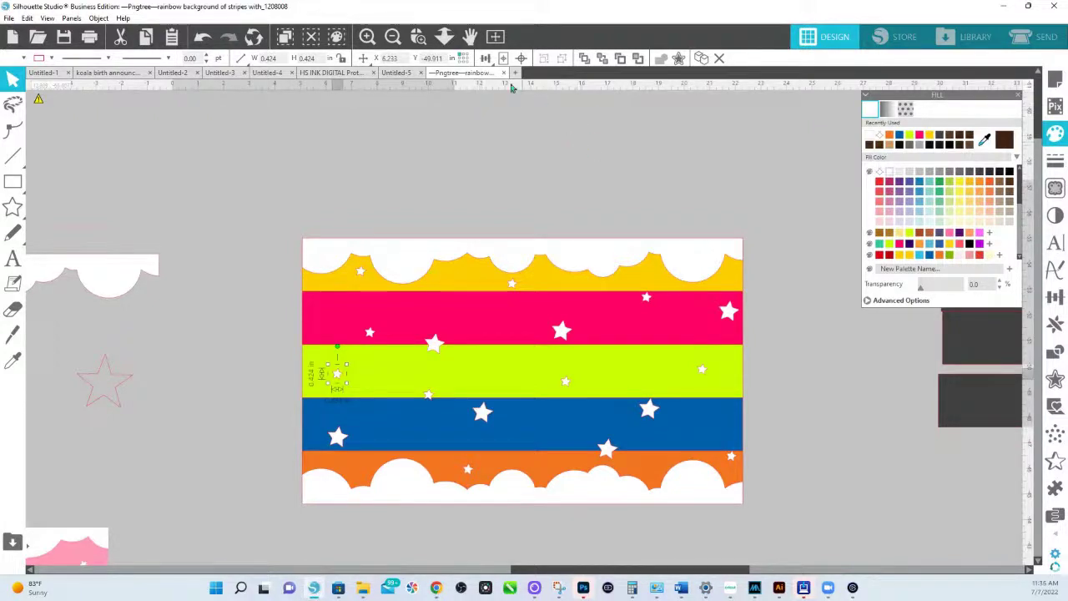
left_click(444, 36)
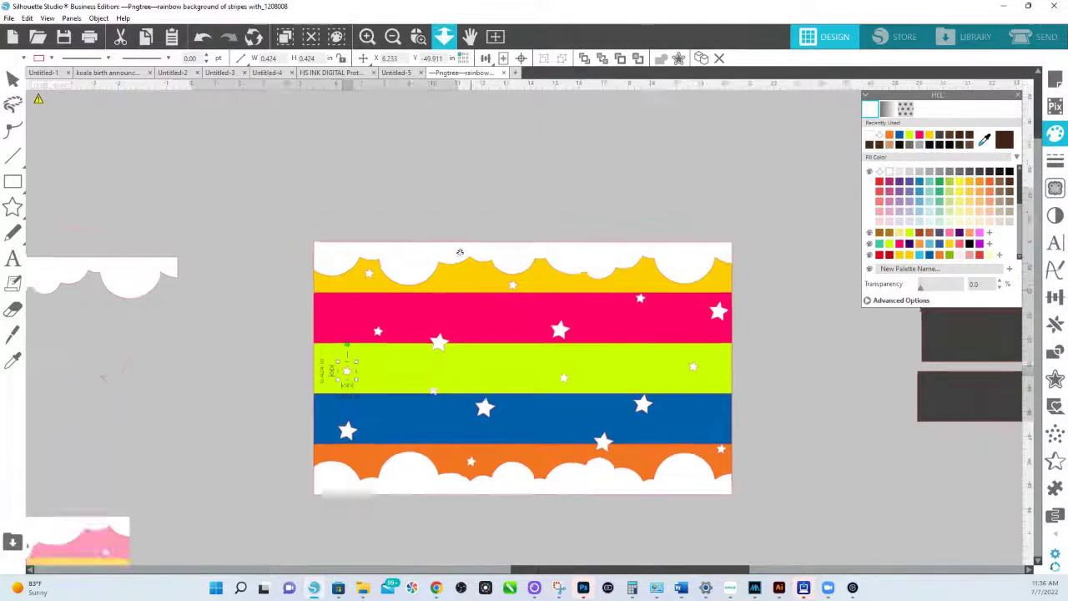
left_click_drag(347, 442, 541, 244)
left_click(558, 189)
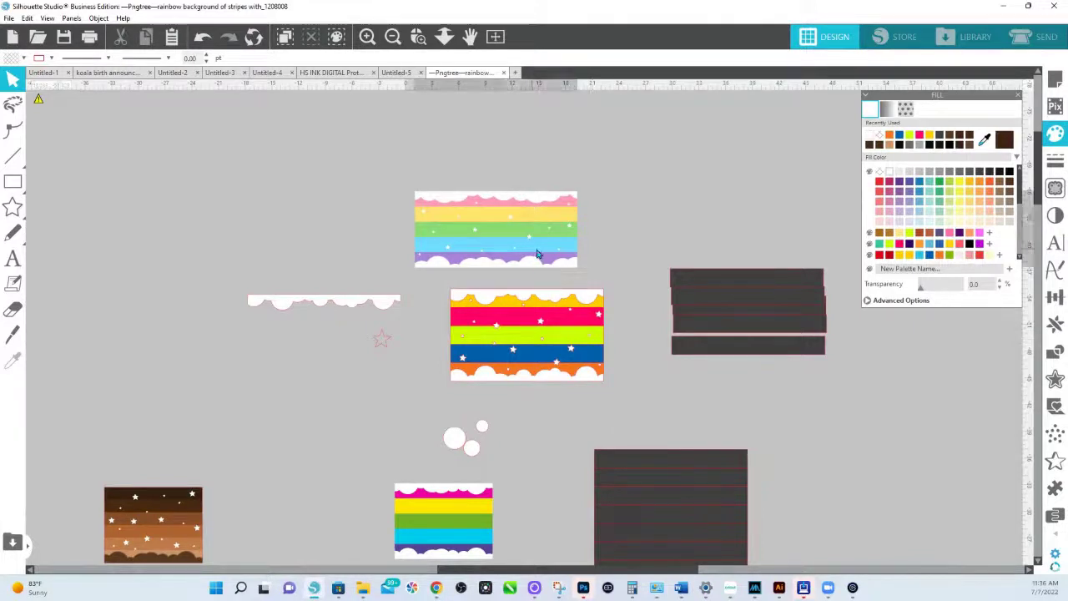
left_click_drag(531, 254, 545, 257)
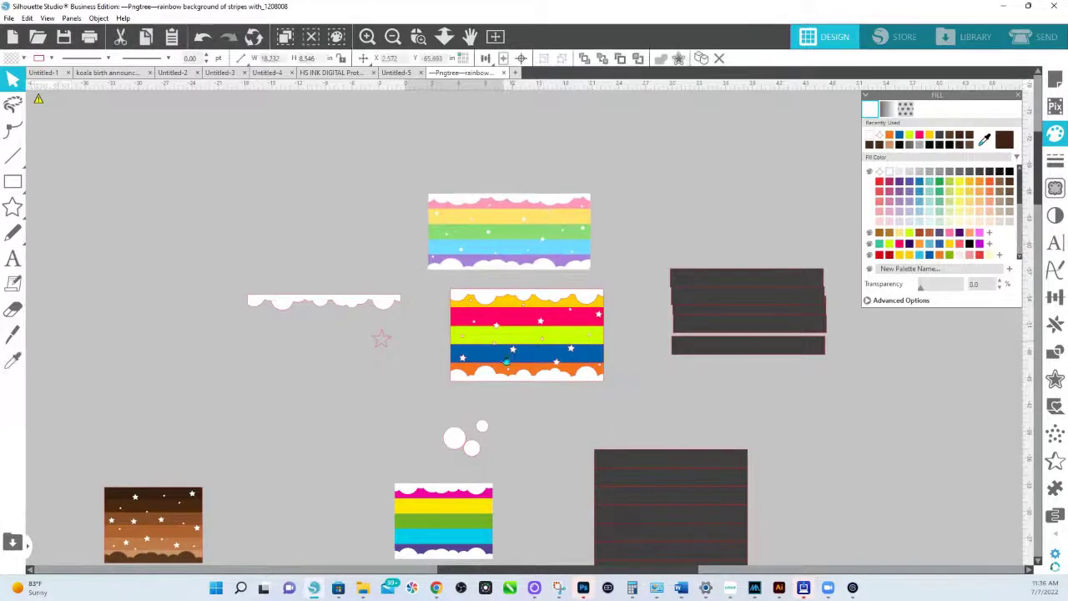
Step: Move the pastel reference background so it sits just above the new starred background with their right edges roughly aligned
left_click(156, 528)
scroll(211, 567, "down", 2)
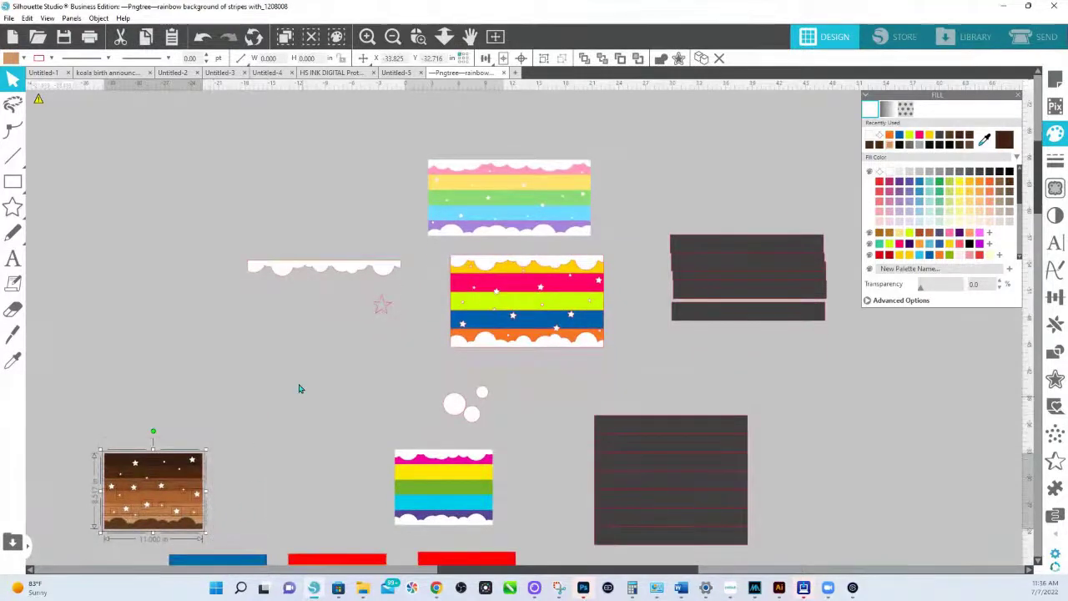
left_click(418, 36)
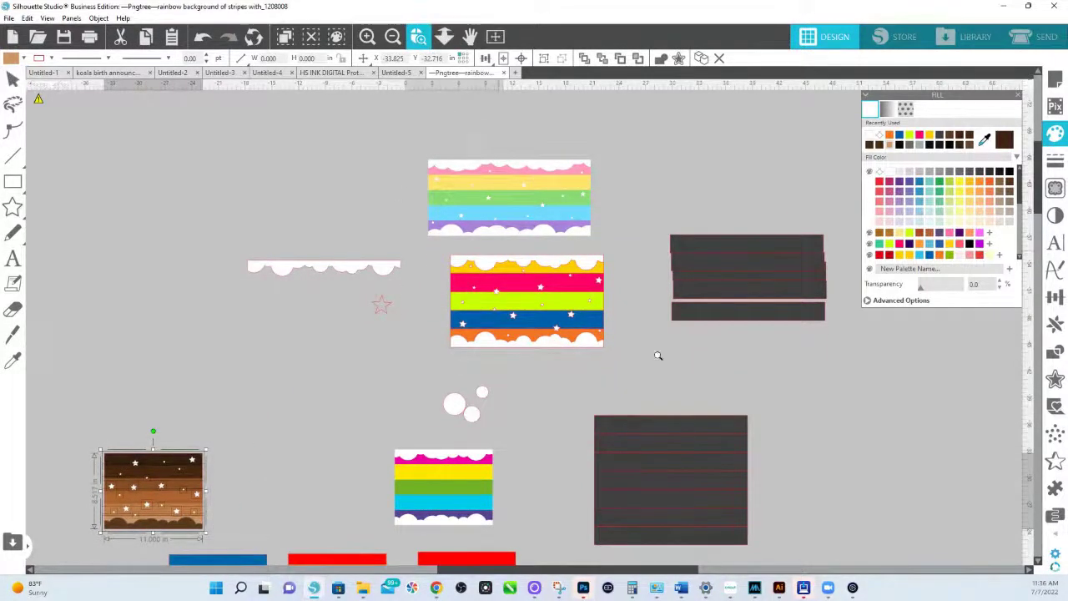
left_click(687, 377)
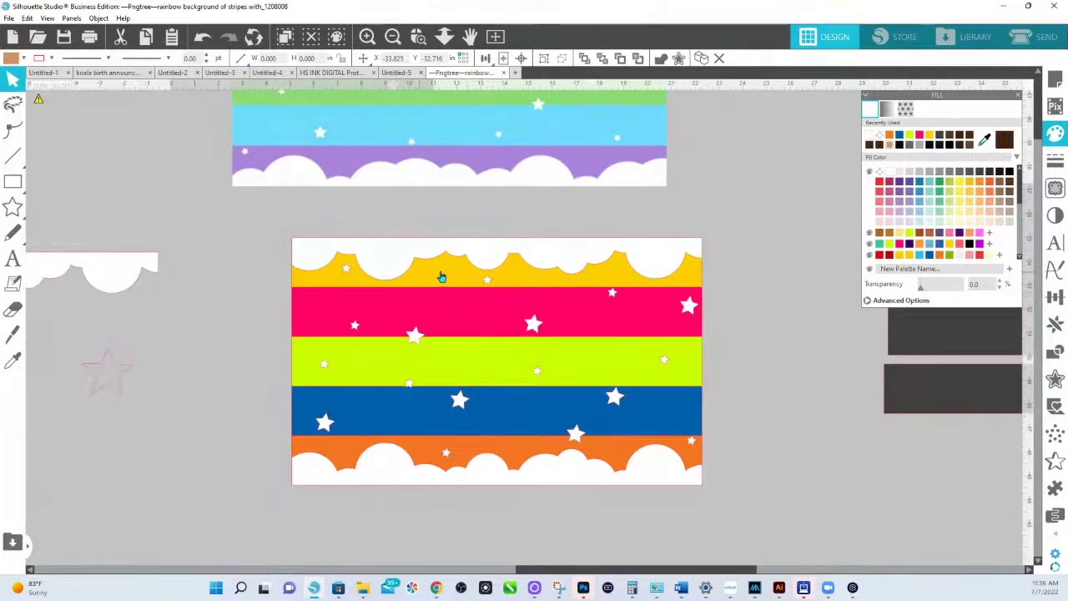
scroll(435, 187, "up", 3)
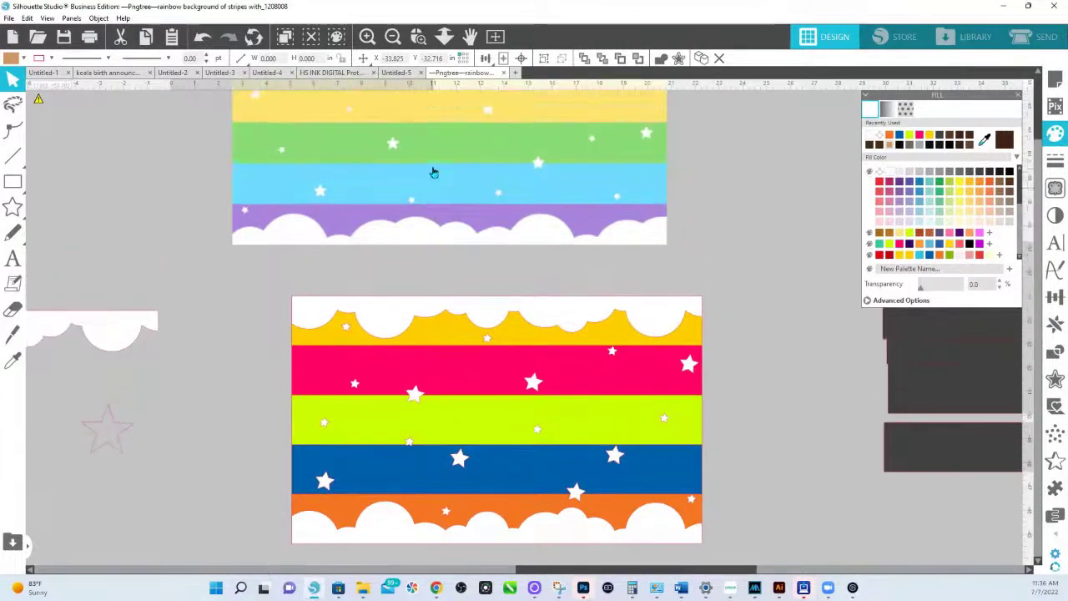
left_click_drag(413, 167, 448, 231)
left_click(449, 234)
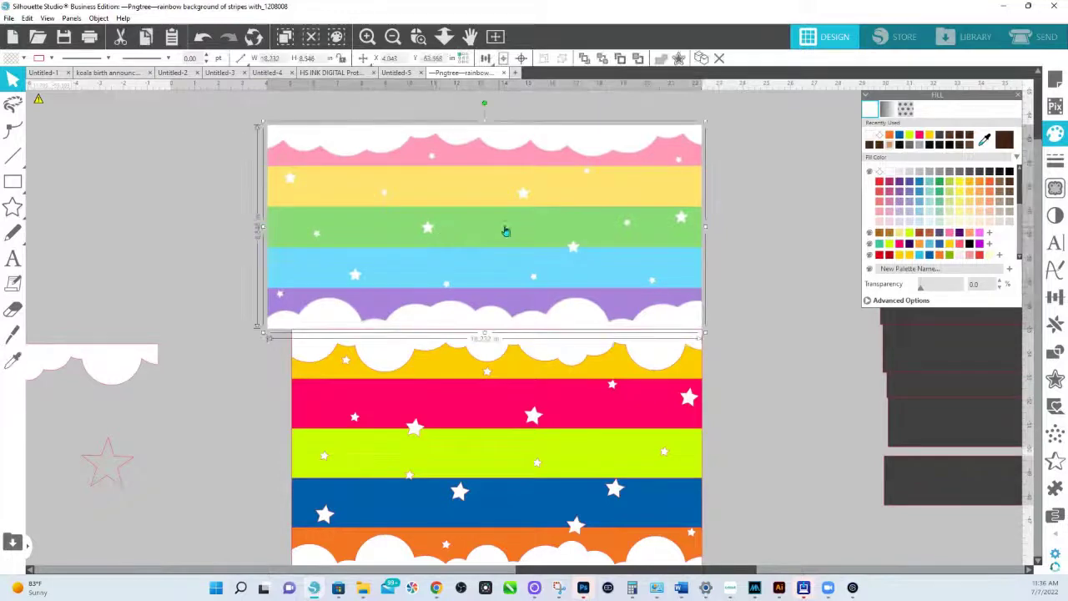
scroll(501, 248, "down", 3)
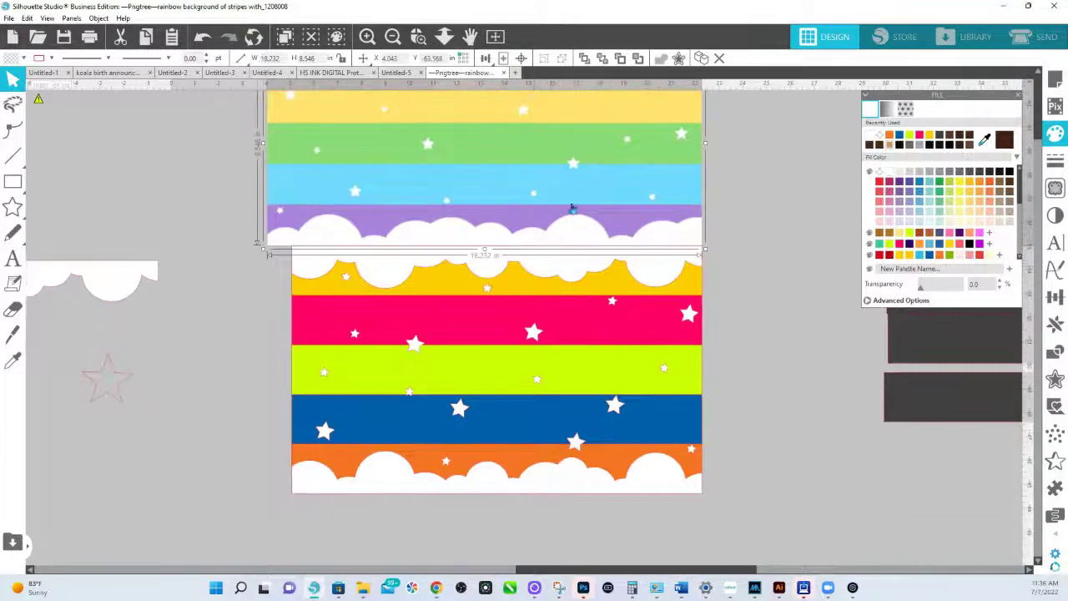
left_click_drag(547, 189, 547, 162)
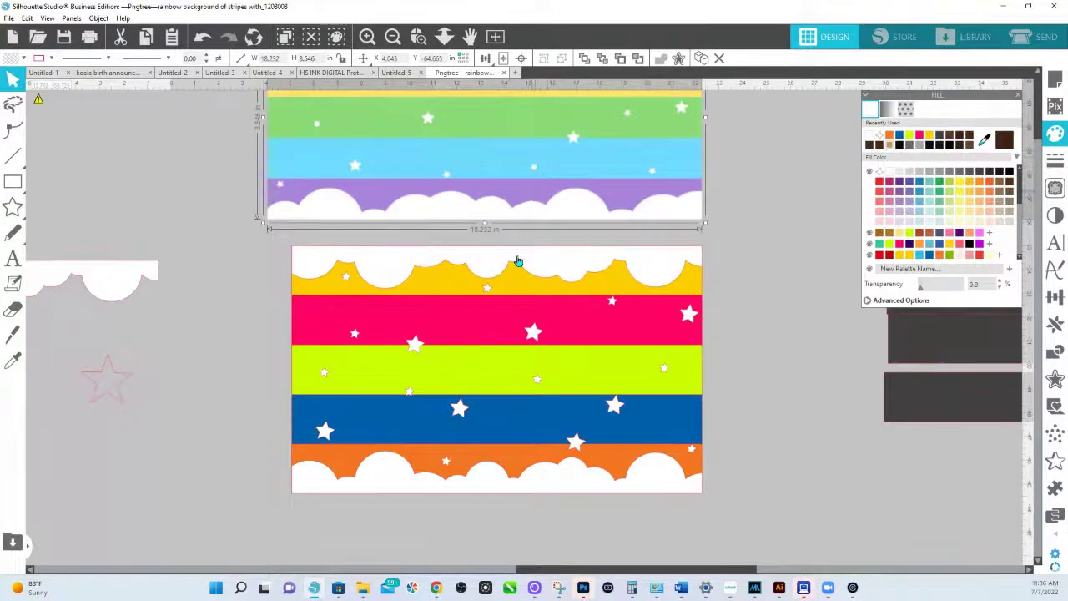
Step: Squeeze the pastel reference background to 11.765 in wide, then stretch it out to about 19.05 in wide
scroll(357, 288, "up", 3)
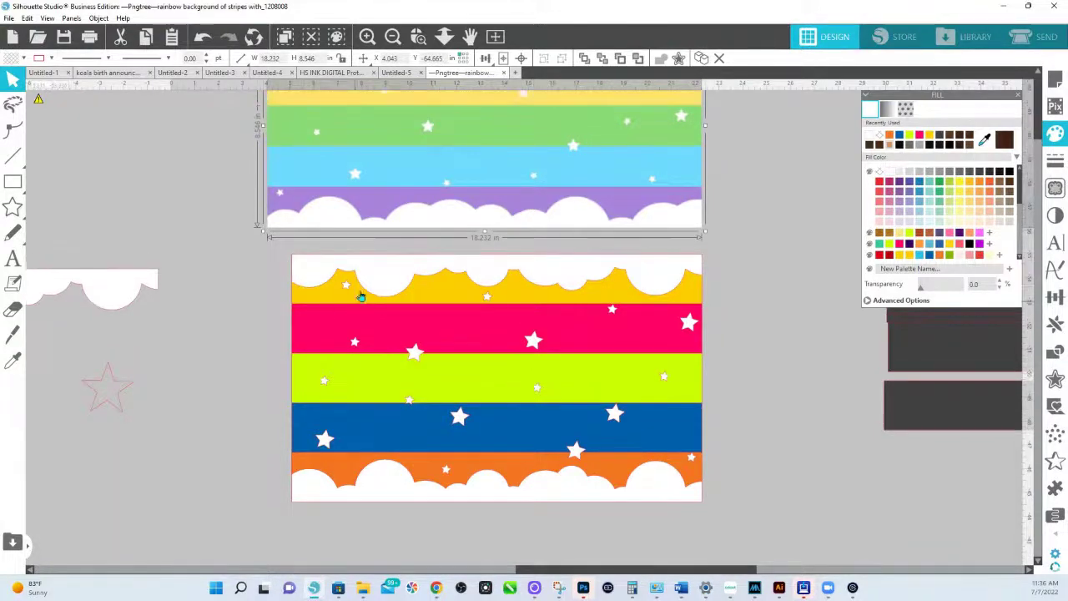
scroll(351, 266, "up", 2)
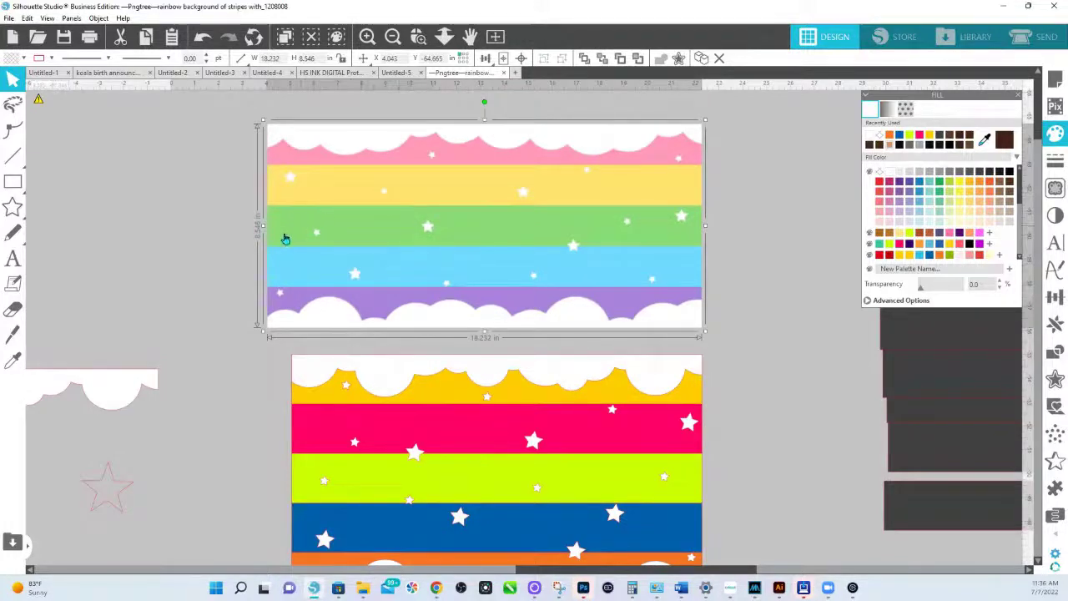
left_click_drag(260, 225, 416, 225)
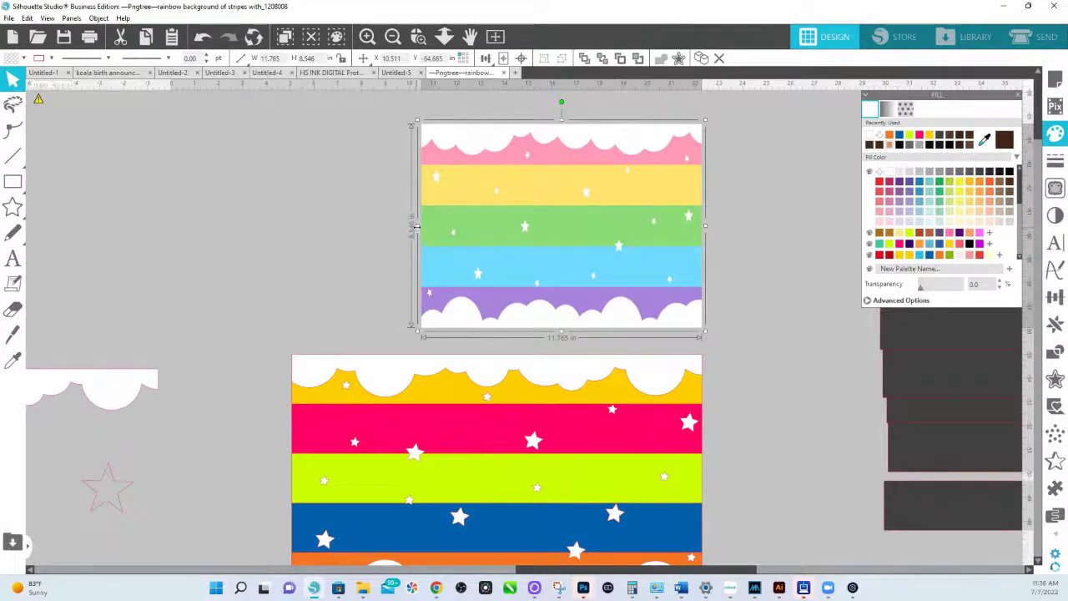
left_click_drag(416, 225, 244, 233)
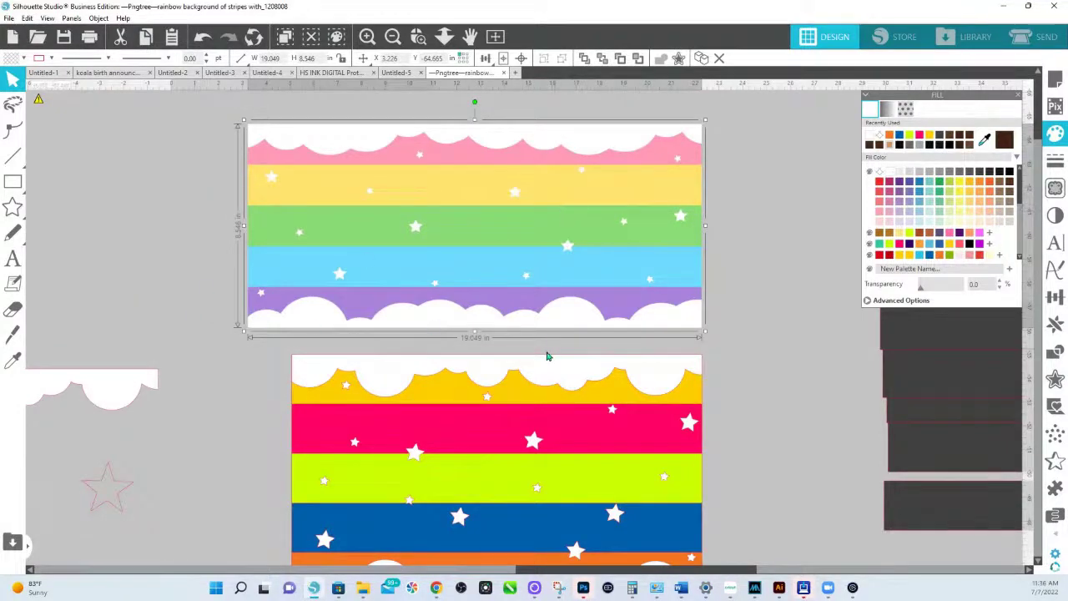
Step: Remove the outline color from all the stripes, clouds and stars of the new background
scroll(539, 342, "down", 2)
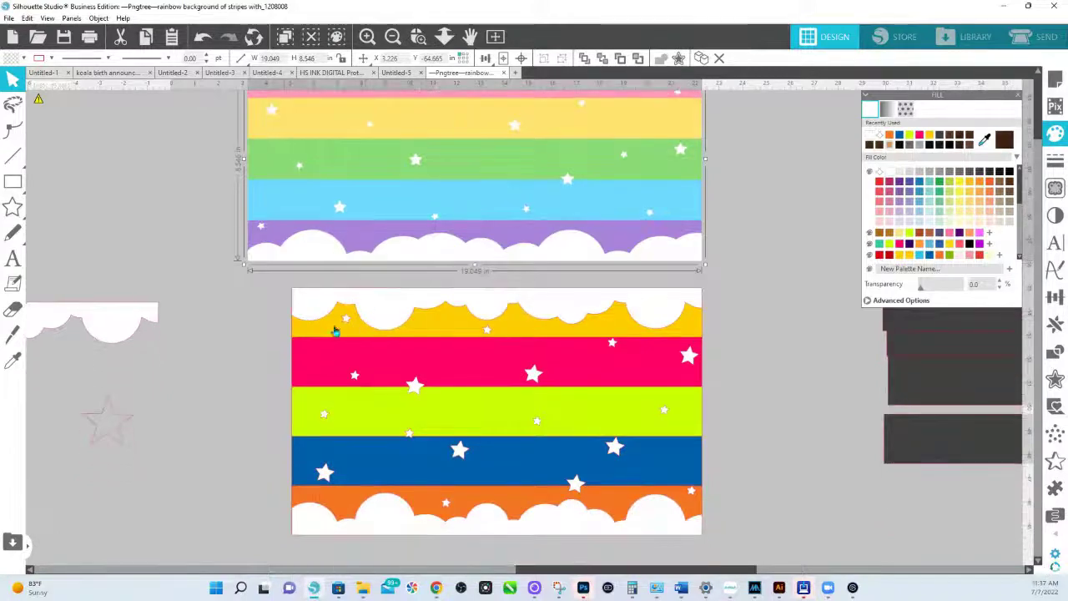
left_click(616, 508)
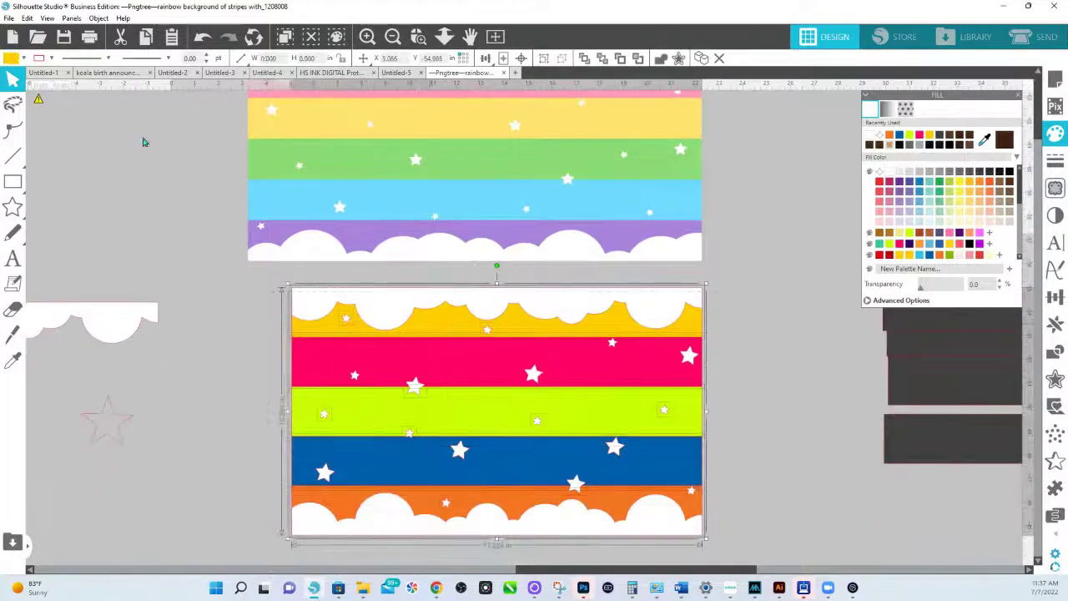
left_click(51, 58)
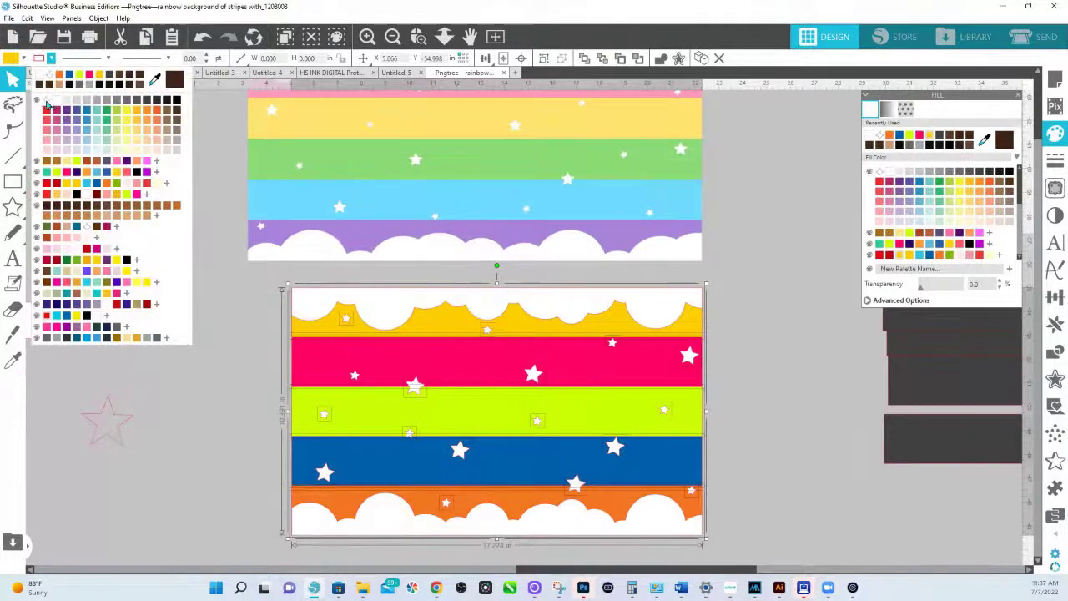
left_click(47, 104)
left_click(242, 330)
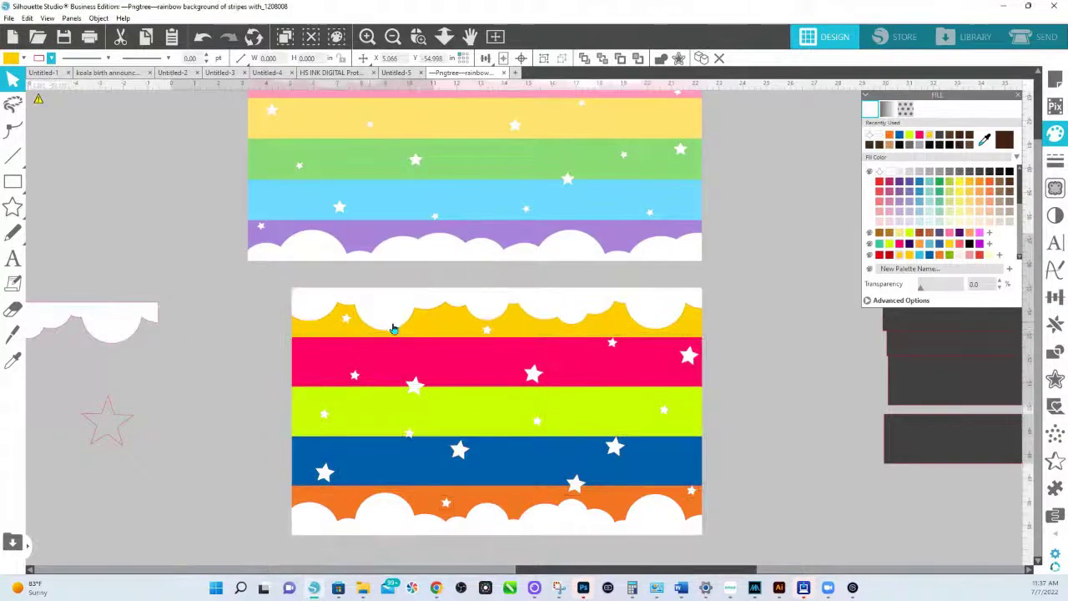
Step: Recolor the yellow top stripe rust brown and the hot pink second stripe coral pink
left_click(445, 331)
scroll(914, 230, "down", 3)
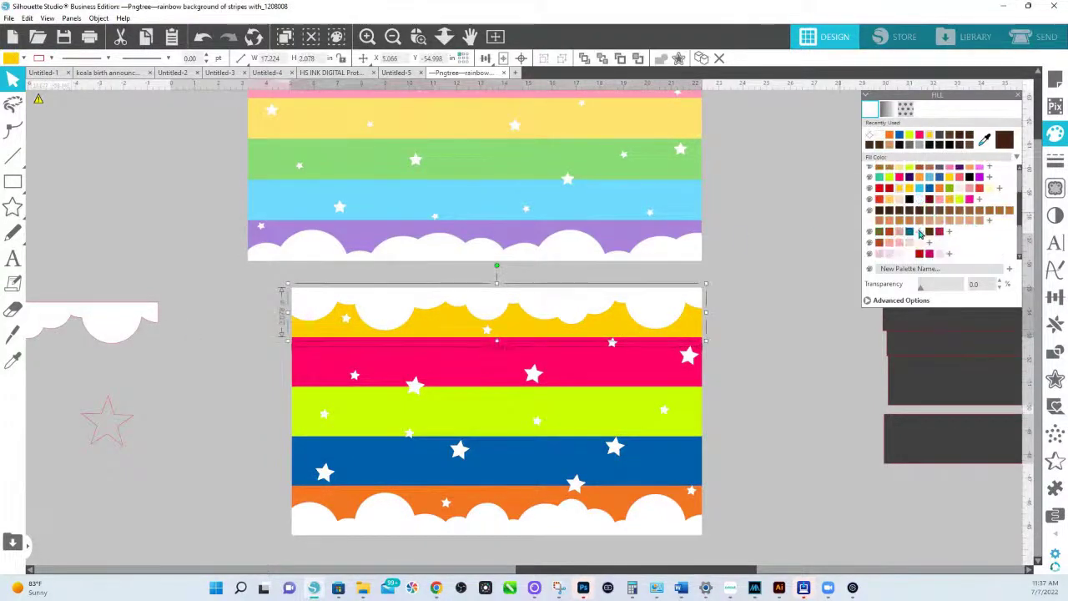
left_click(880, 243)
left_click(651, 362)
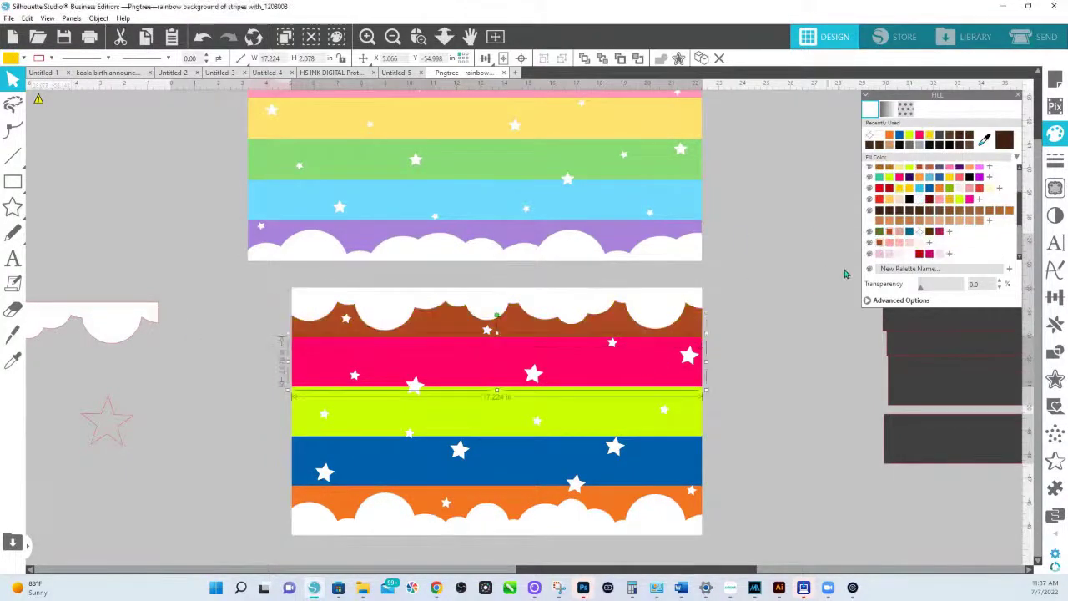
left_click(889, 243)
Step: Fill the third, fourth and bottom stripes with progressively lighter pinks, ending in near-white pink
left_click(688, 416)
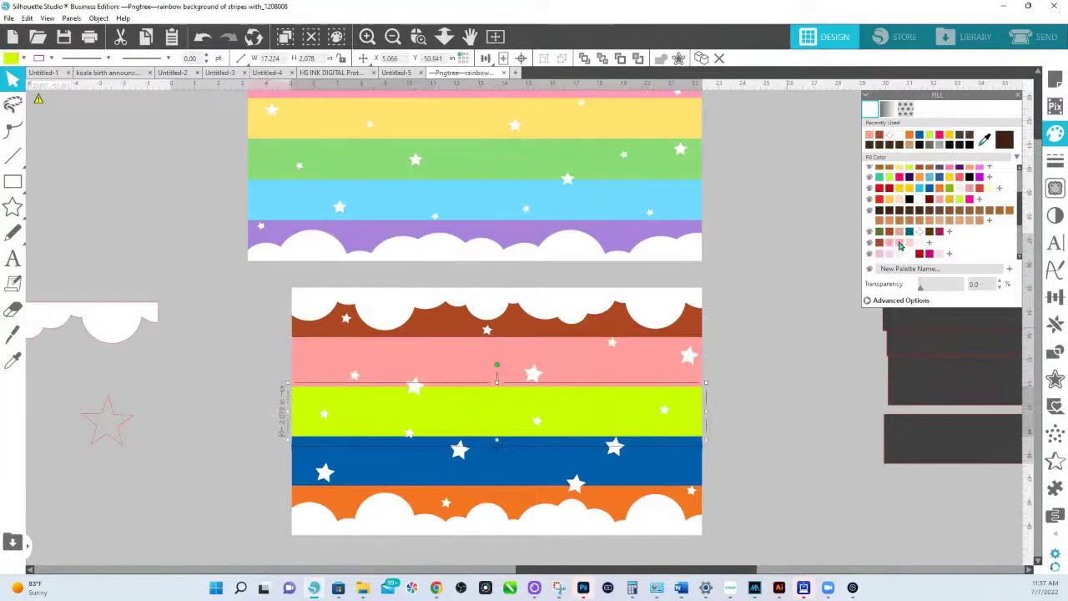
left_click(900, 242)
left_click(668, 464)
left_click(910, 243)
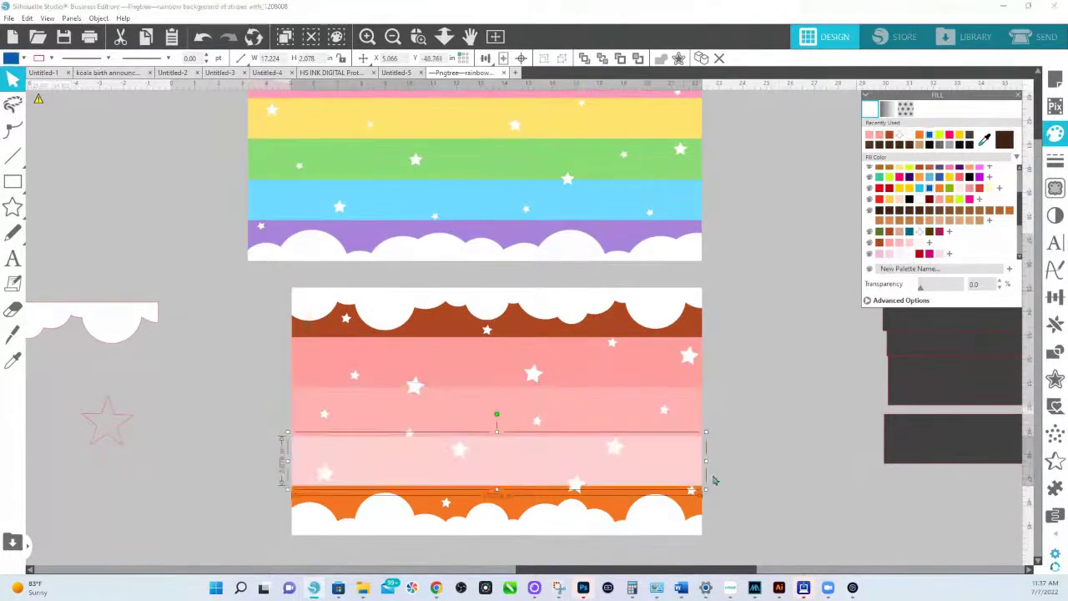
left_click(626, 505)
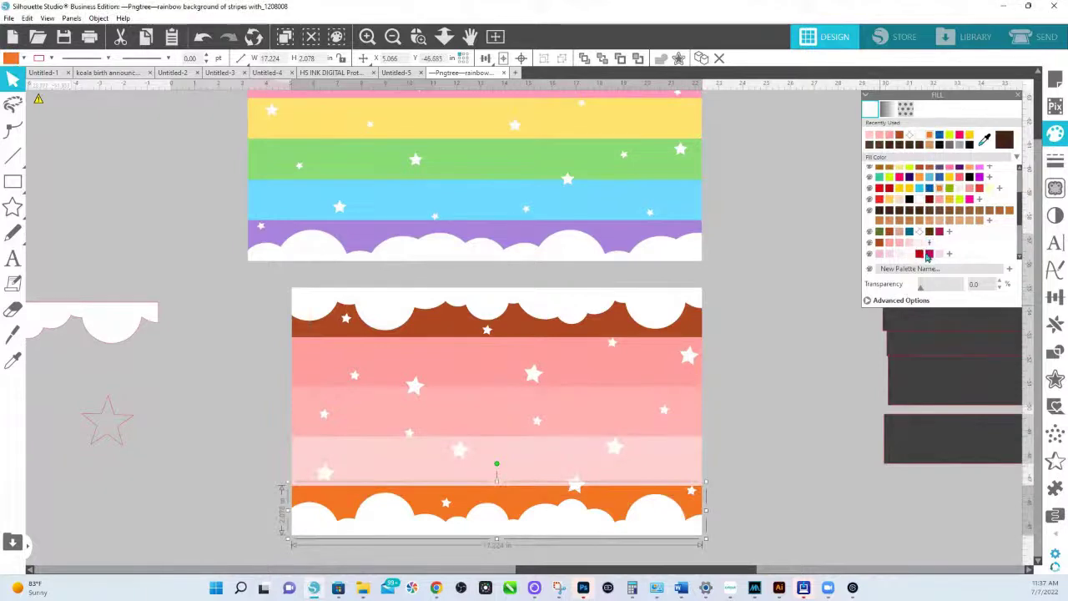
left_click(922, 243)
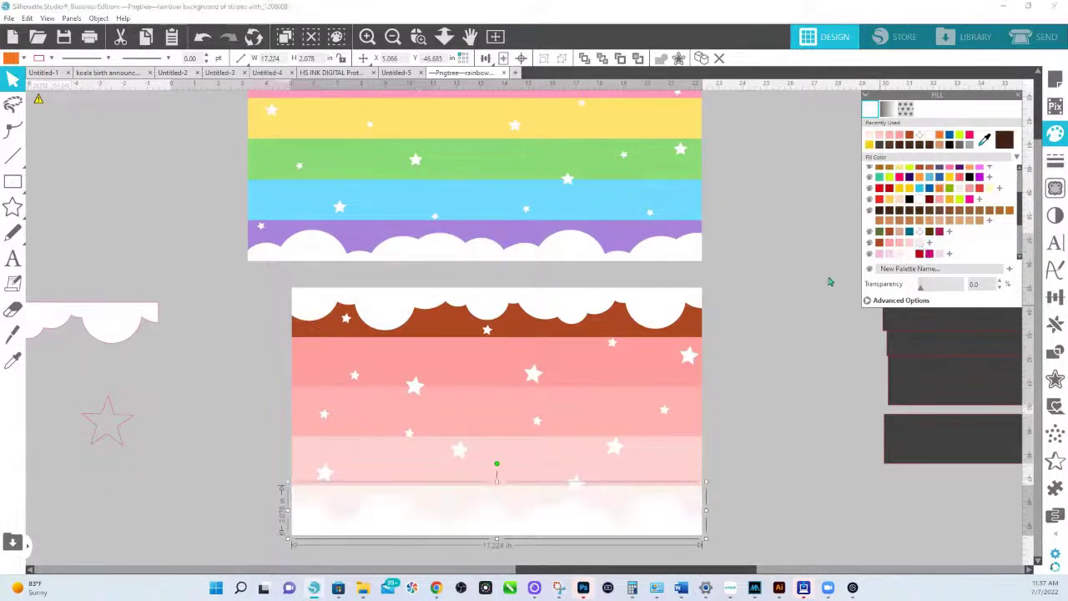
left_click(783, 397)
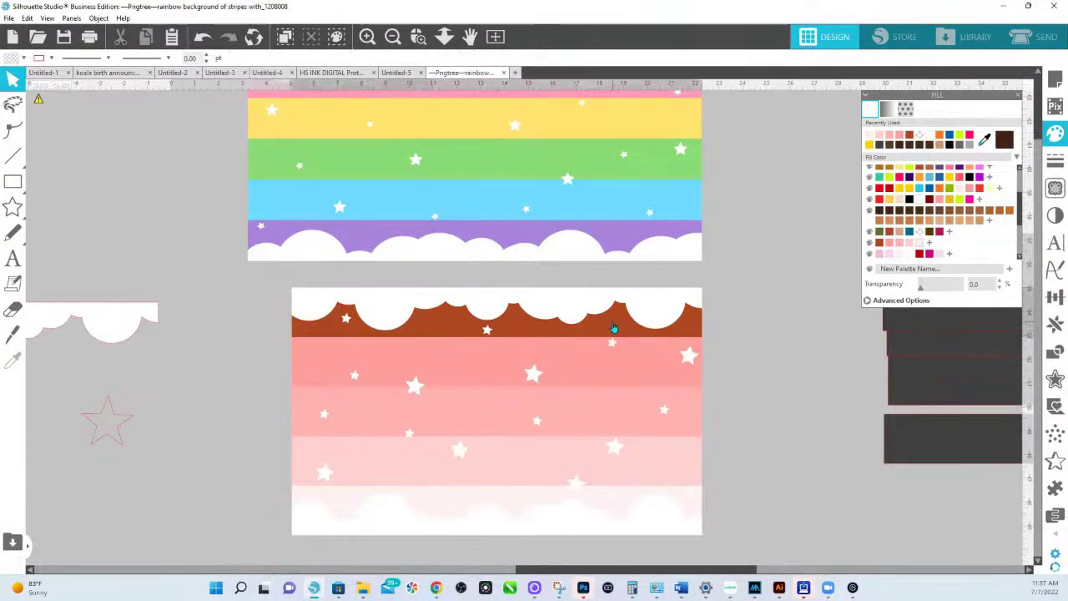
Step: Try near-white pink on the top cloud stripe, then recolor it with the coral pink sampled from the second stripe
left_click(615, 329)
left_click(920, 250)
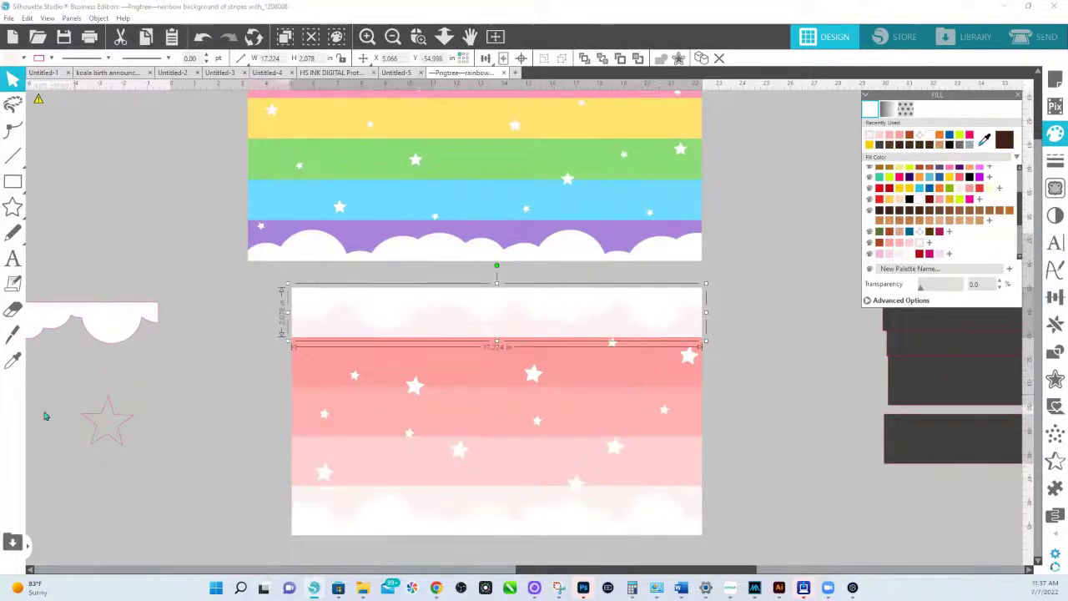
left_click(12, 359)
left_click(543, 348)
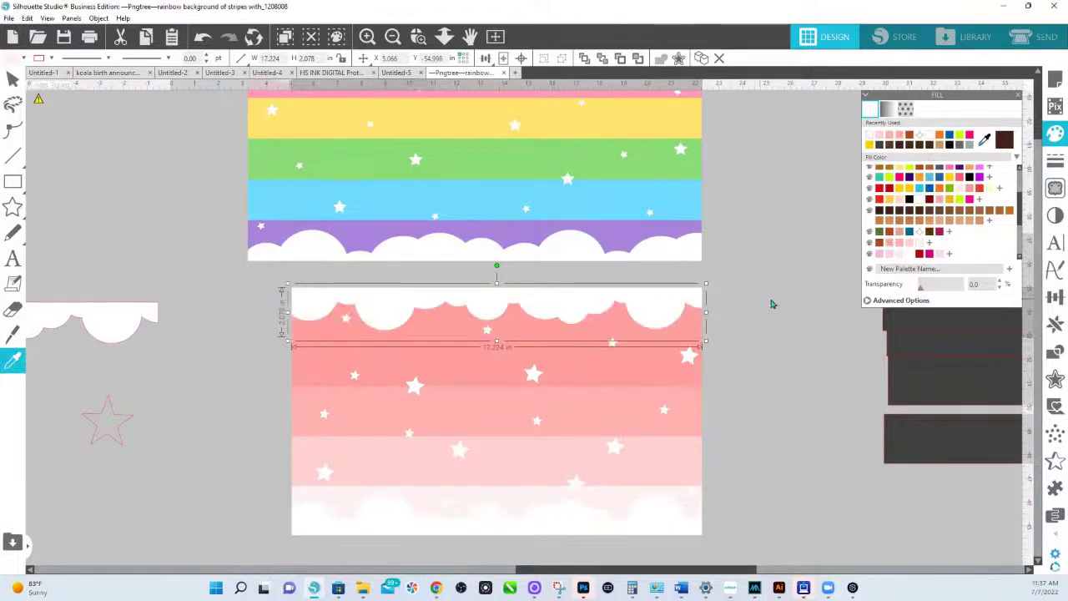
key("Escape")
Step: Recolor the second, third and fourth stripes by sampling the lighter pink of the stripe directly below each one
left_click(592, 398)
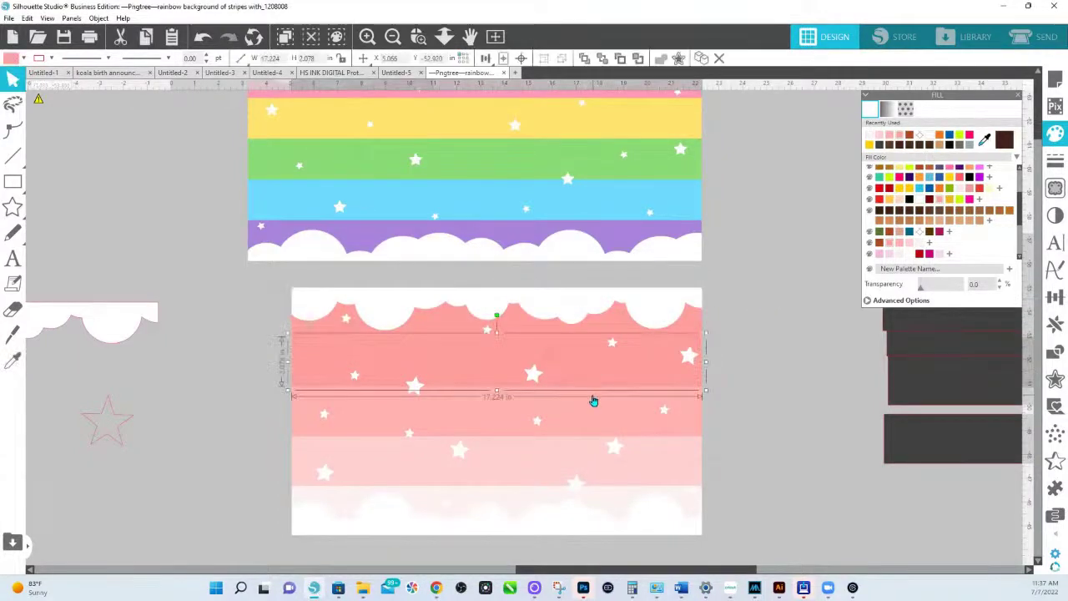
key("i")
left_click(586, 410)
key("Escape")
left_click(587, 409)
key("i")
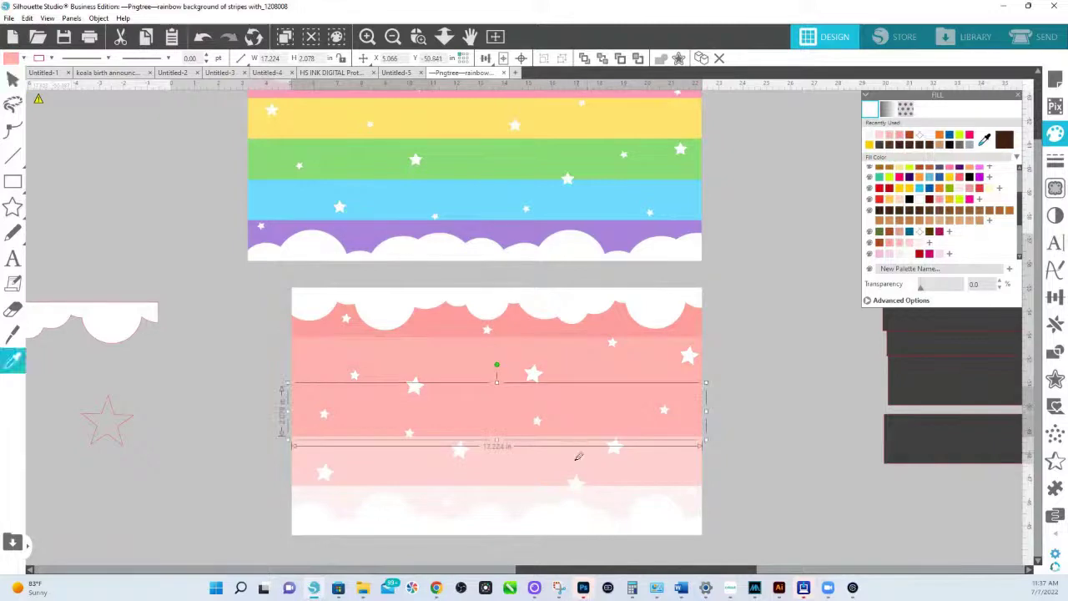
left_click(579, 457)
key("Escape")
left_click(541, 489)
key("i")
left_click(528, 499)
key("Escape")
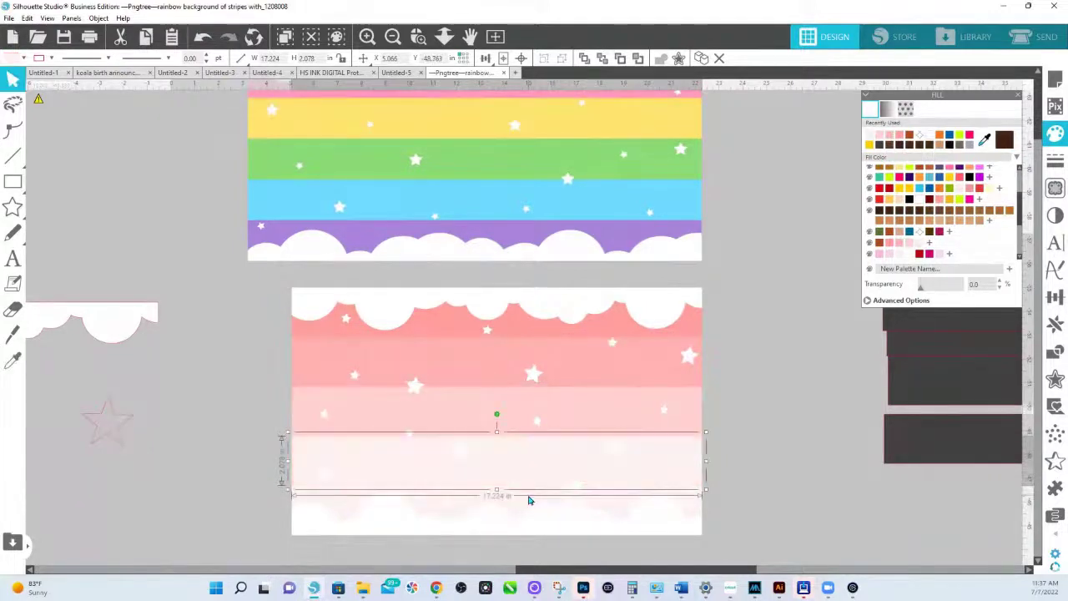
Step: Try near-white on the bottom cloud stripe, then fill it with tan brown
left_click(543, 493)
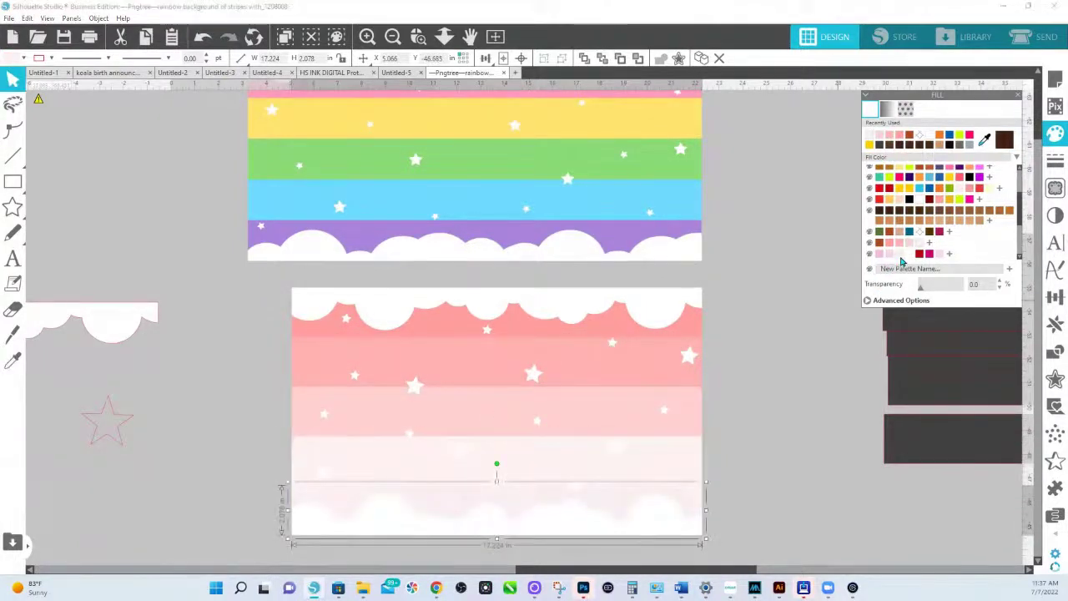
left_click(906, 256)
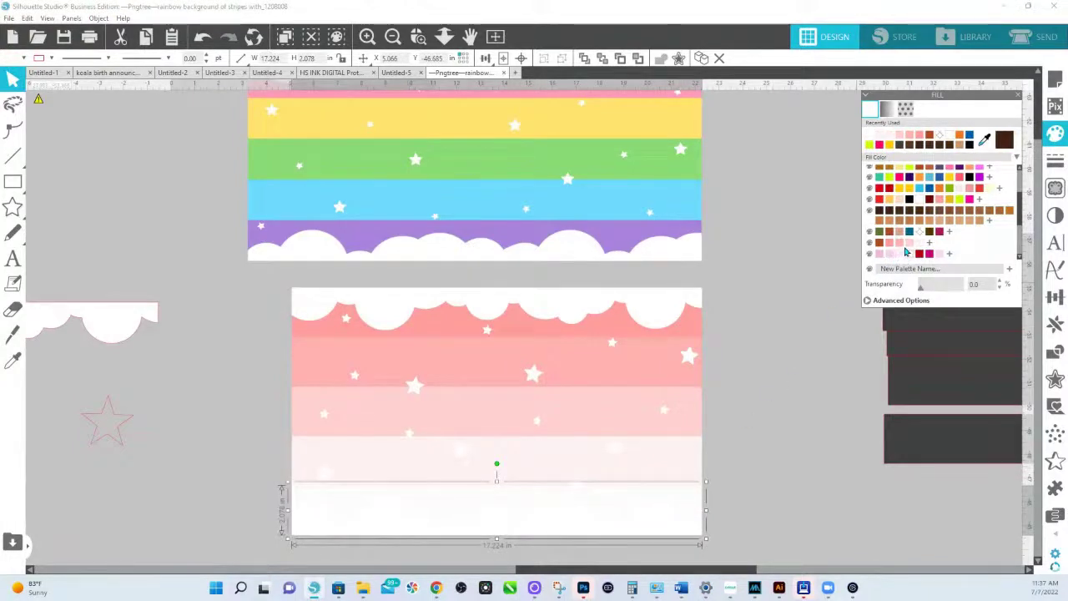
left_click(905, 242)
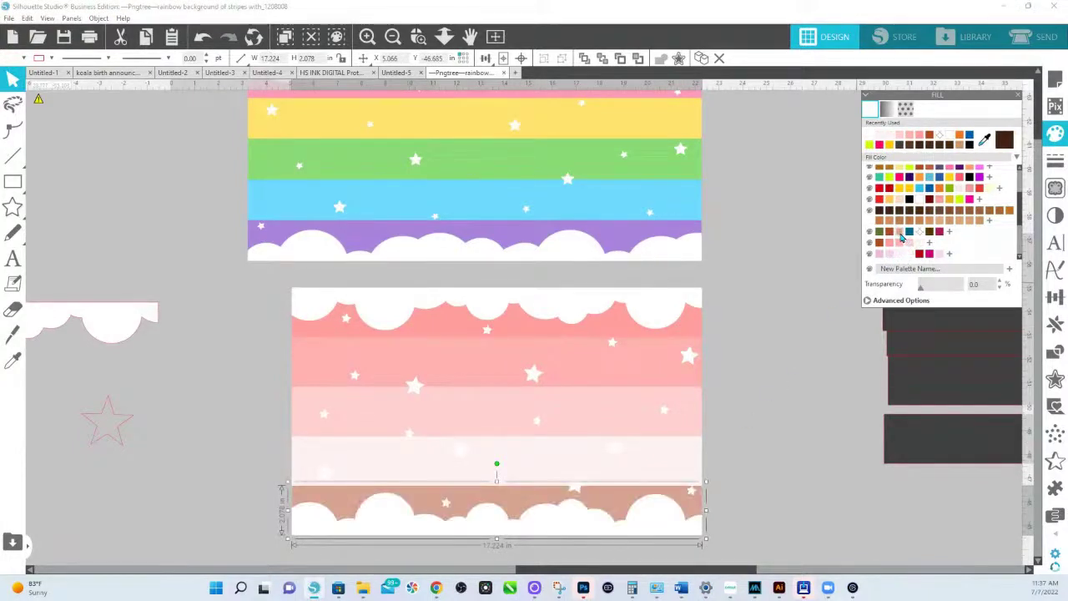
Step: Fill the second stripe with the coral pink used in the top stripe
left_click(620, 360)
key("i")
left_click(622, 355)
key("v")
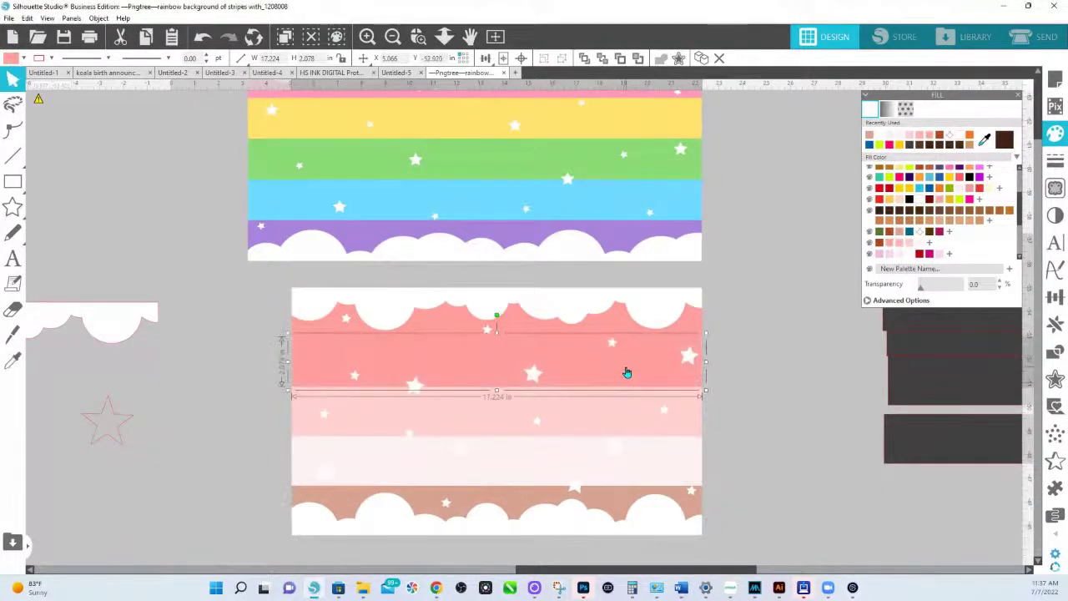
left_click(899, 248)
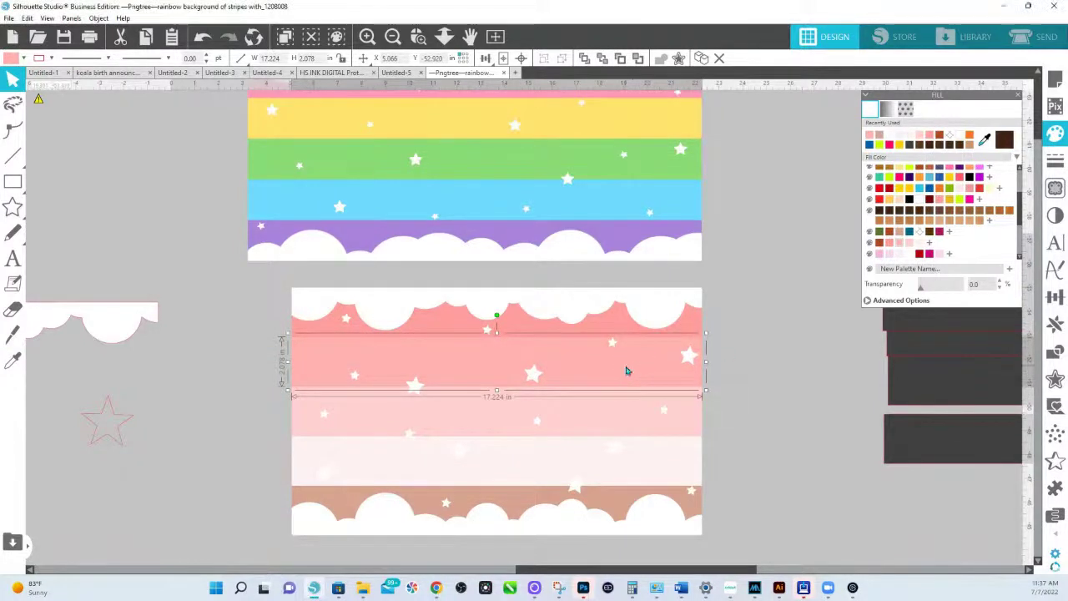
left_click(899, 249)
Step: Fill the third stripe with medium pink and the fourth stripe with light pink
left_click(601, 420)
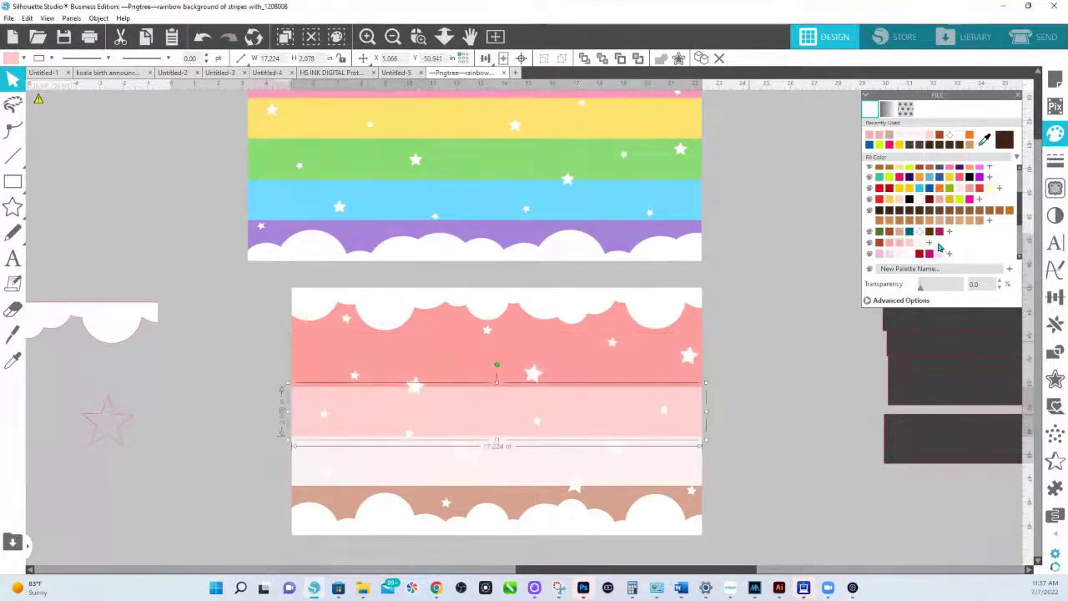
left_click(901, 249)
left_click(635, 457)
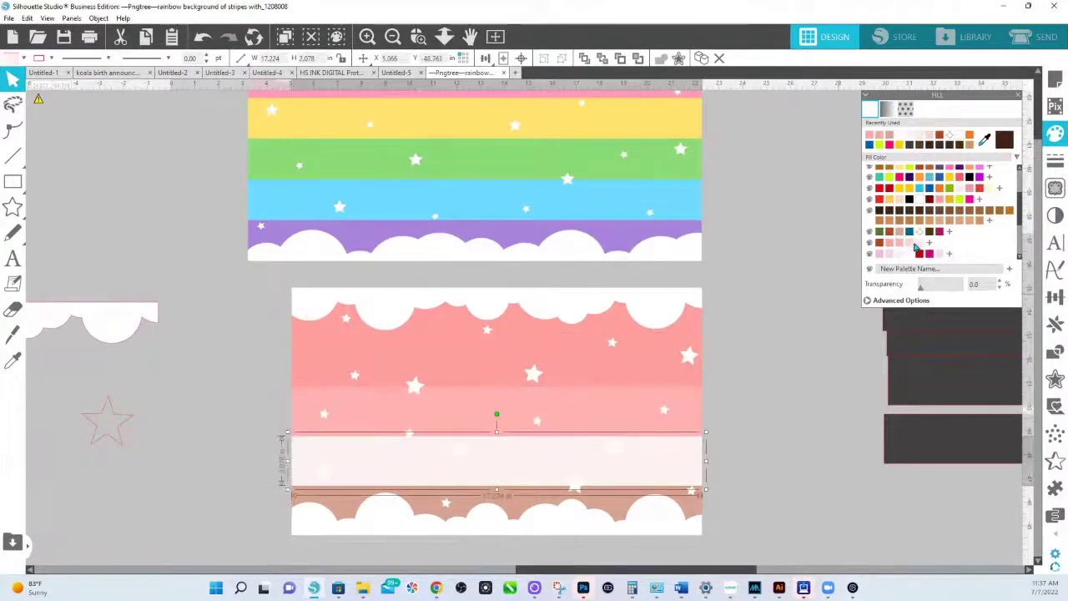
left_click(912, 248)
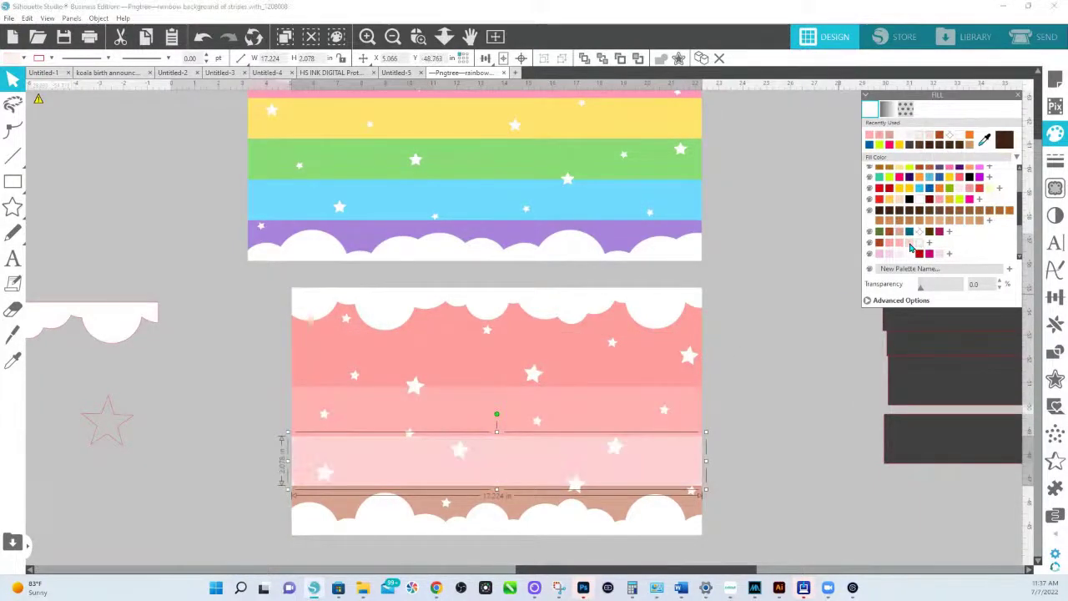
Step: Fill the bottom cloud stripe with the palest near-white pink and the top cloud stripe with tan brown
left_click(615, 506)
left_click(900, 254)
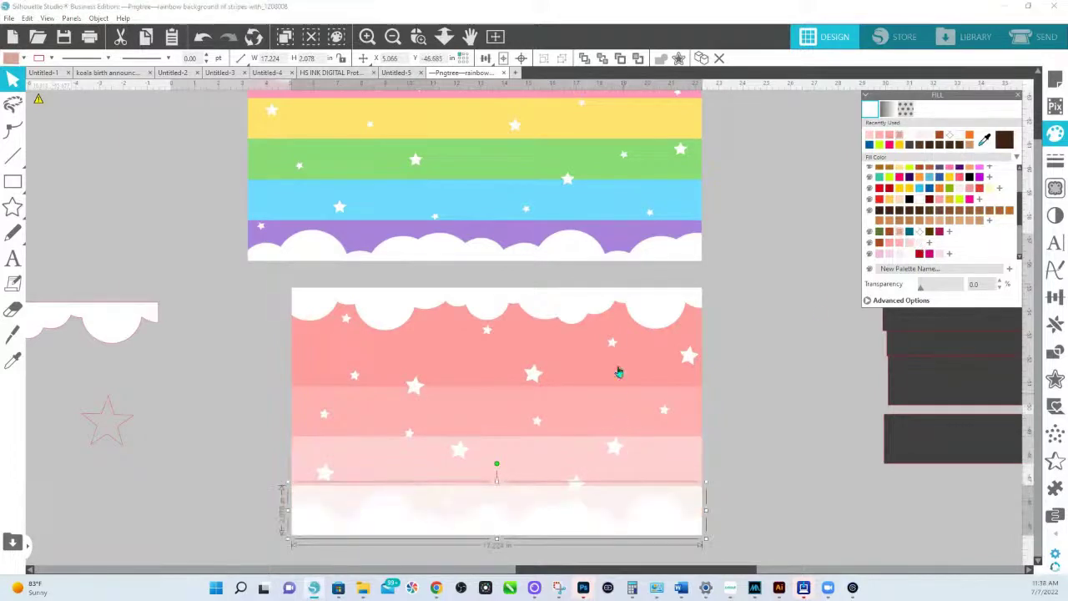
left_click(622, 323)
left_click(896, 234)
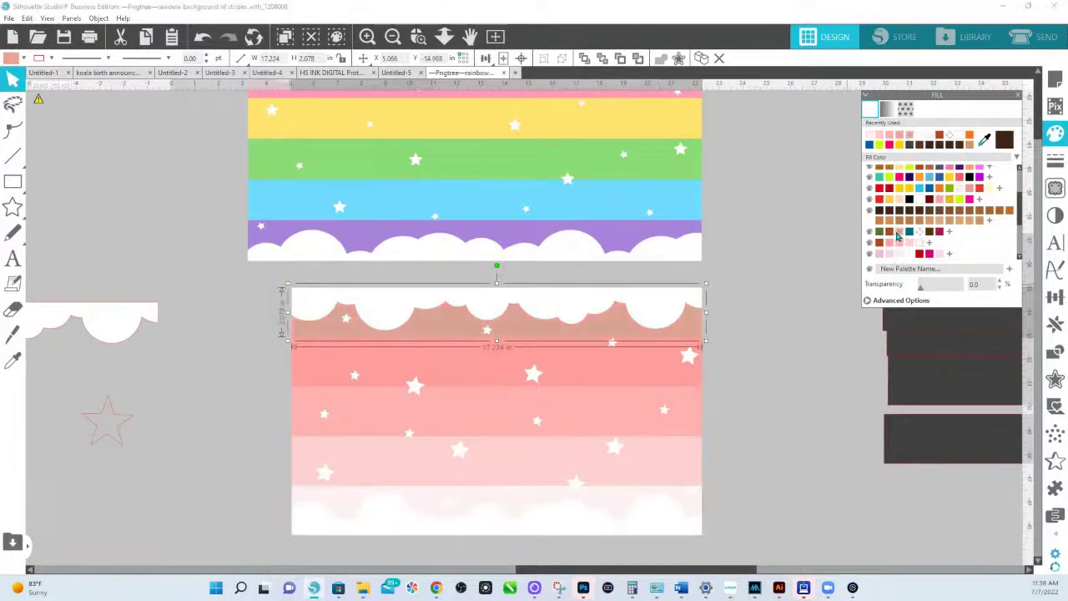
left_click(767, 356)
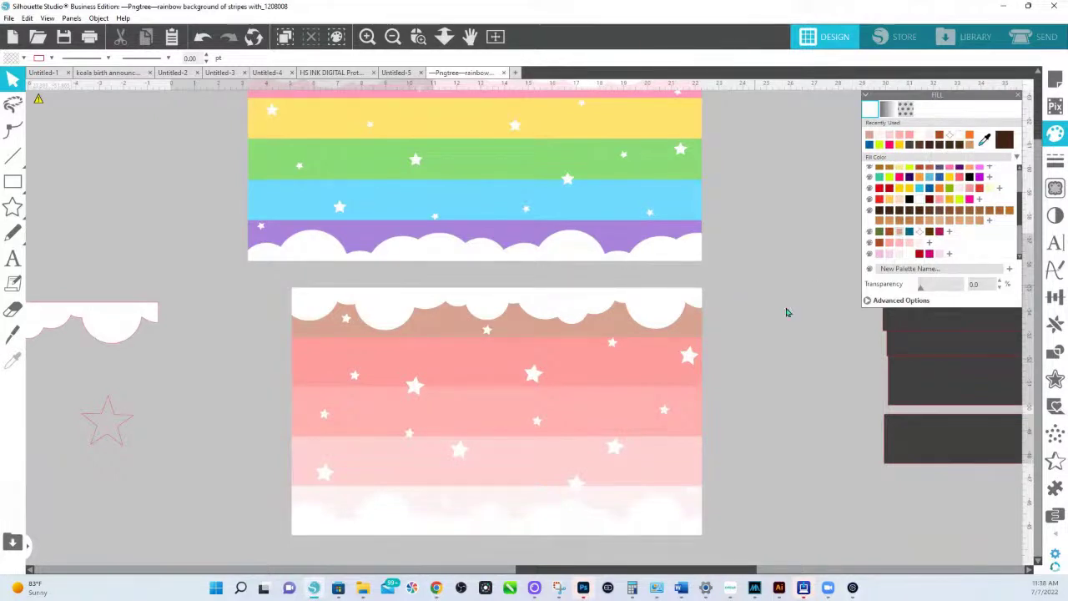
left_click(614, 334)
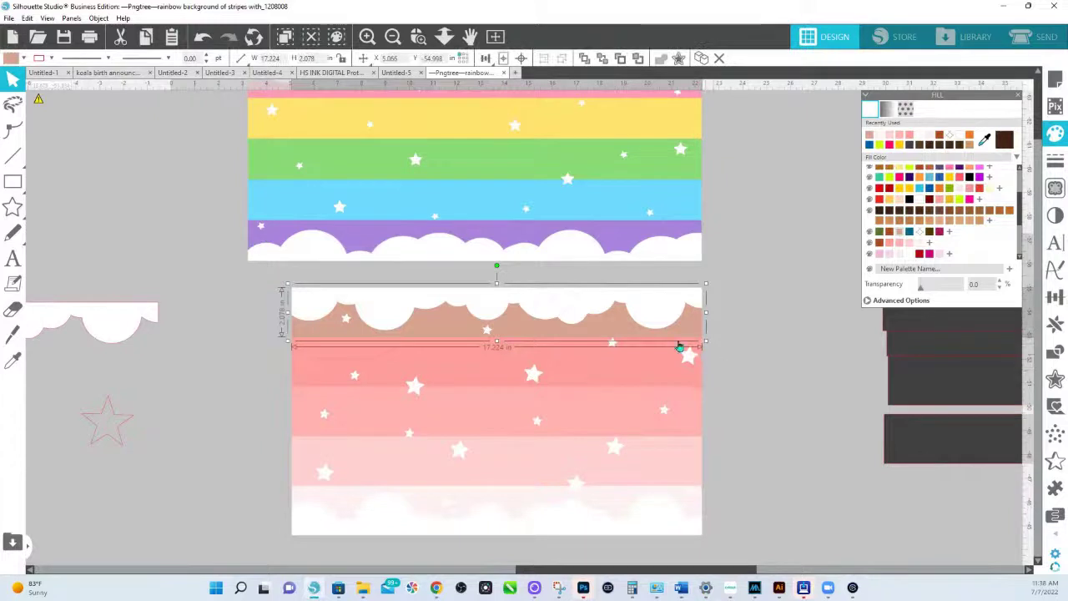
left_click(634, 373)
left_click(621, 415)
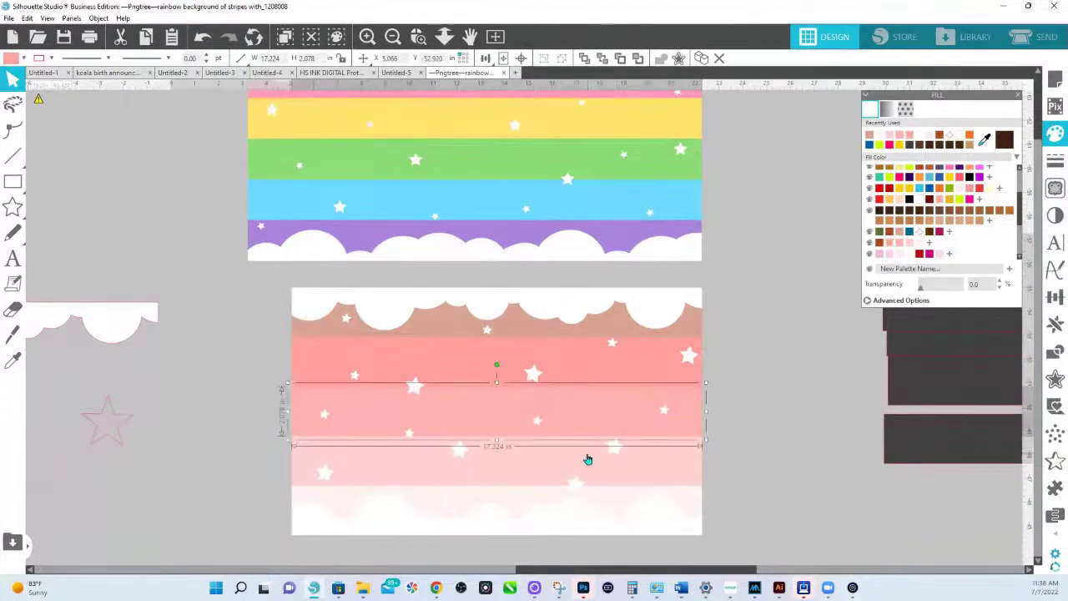
left_click(589, 459)
left_click(596, 501)
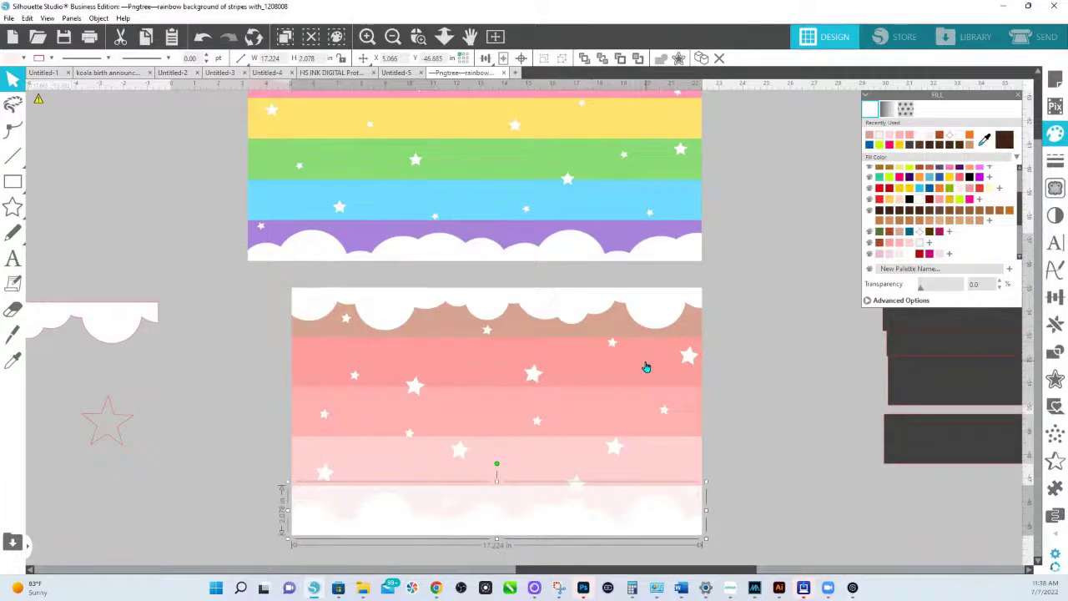
Step: Try to move the tan brown top stripe out of the background, then undo the displaced stripe and cloud border
left_click(594, 332)
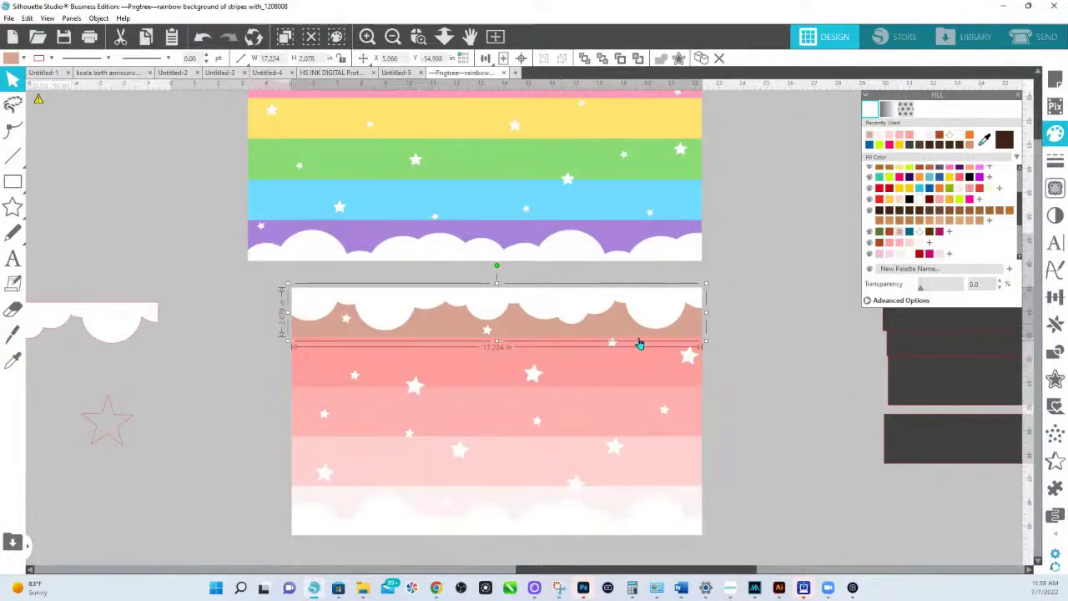
key("ctrl+z")
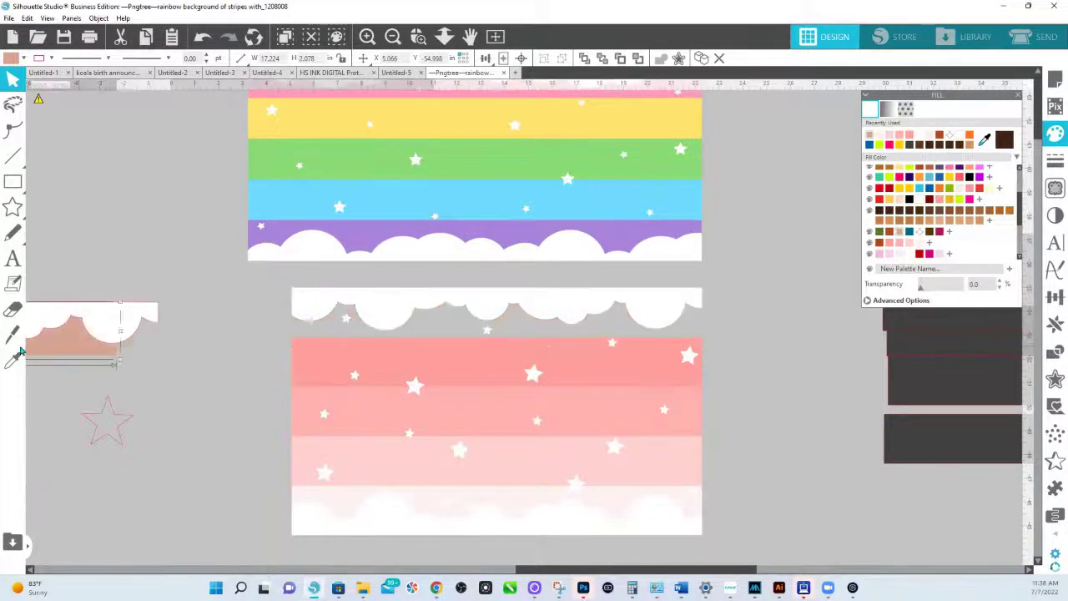
scroll(626, 333, "left", 1)
left_click_drag(634, 337, 643, 358)
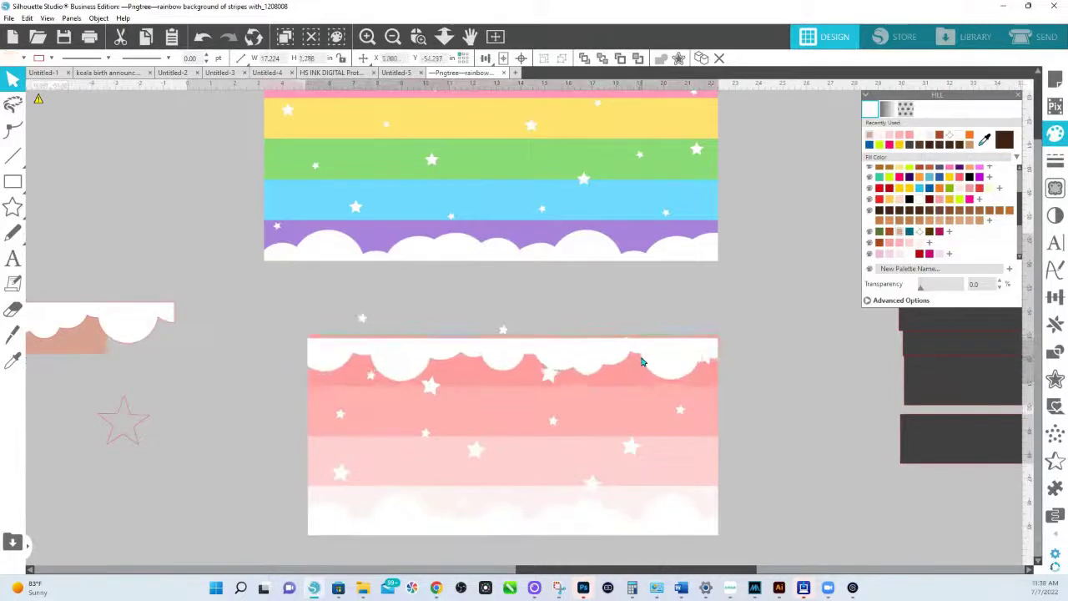
key("i")
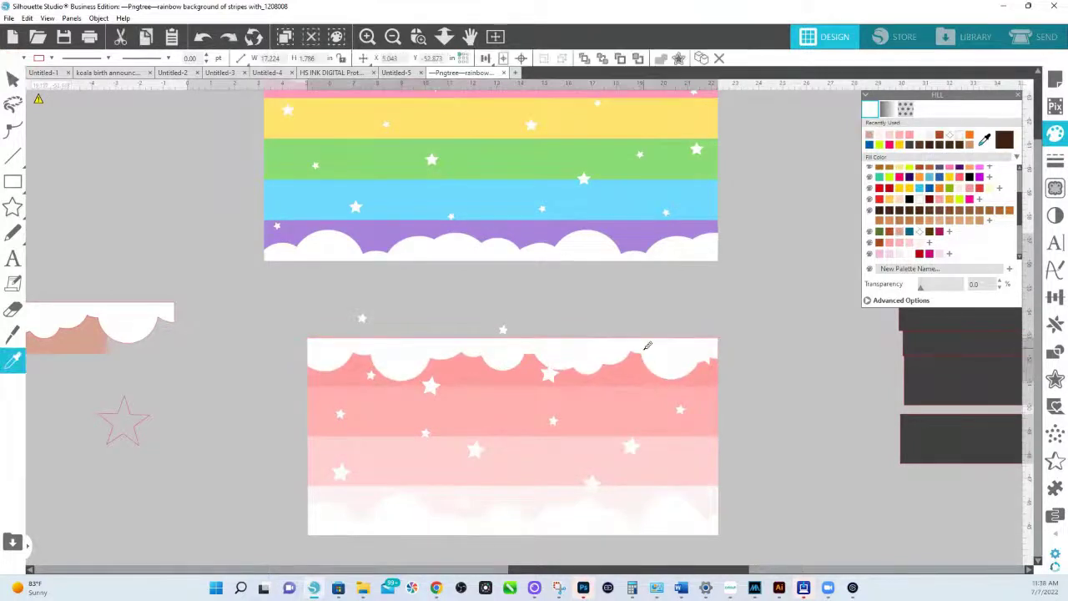
key("ctrl+z")
left_click(760, 335)
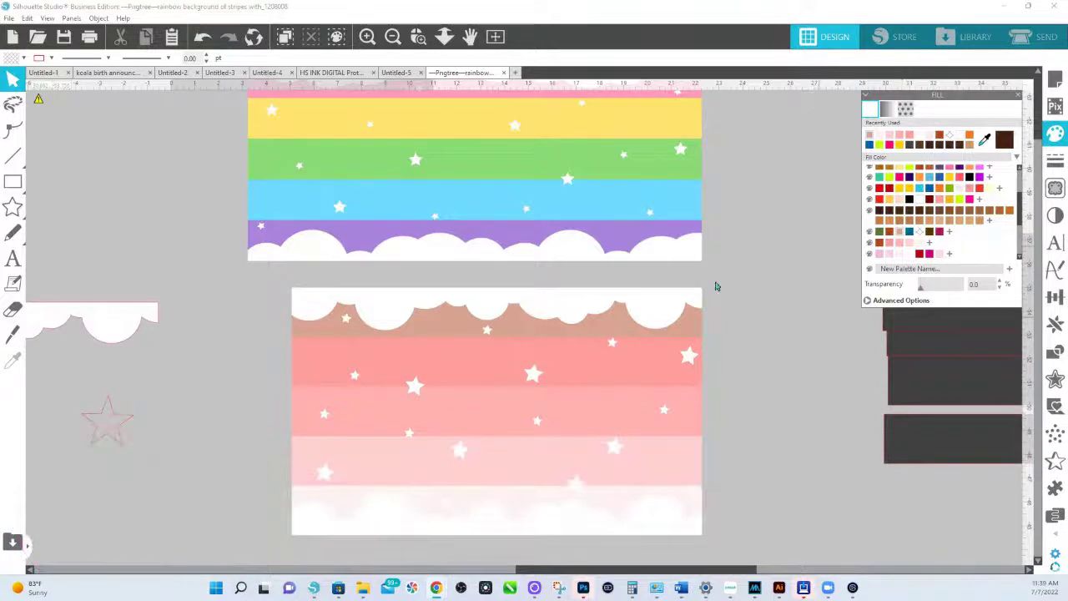
Step: Try the second stripe's coral pink on the top stripe, then refill it with tan brown
left_click(609, 336)
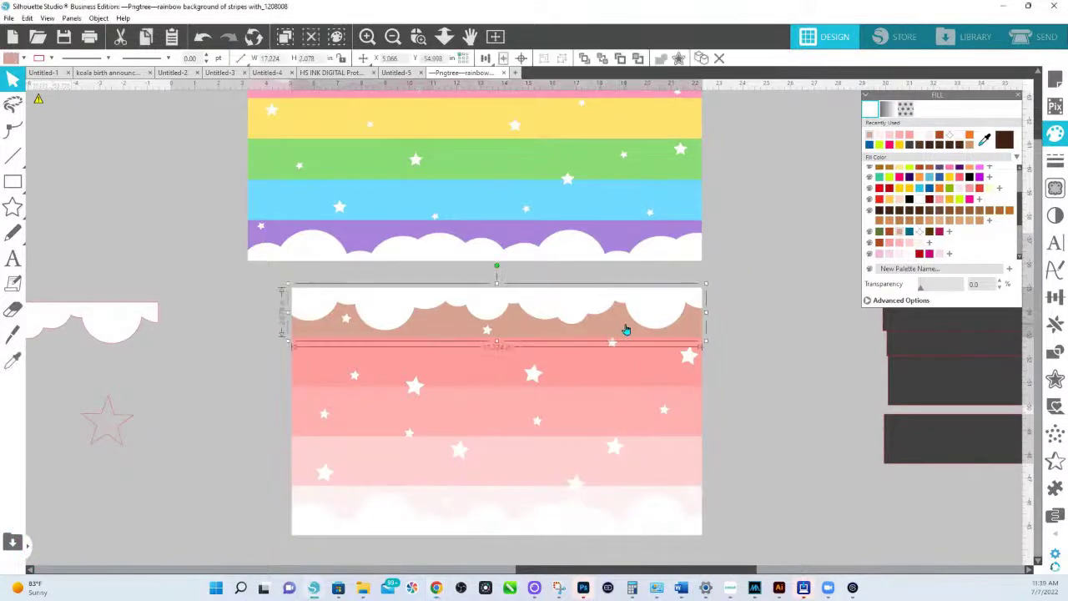
key("i")
left_click(617, 371)
key("v")
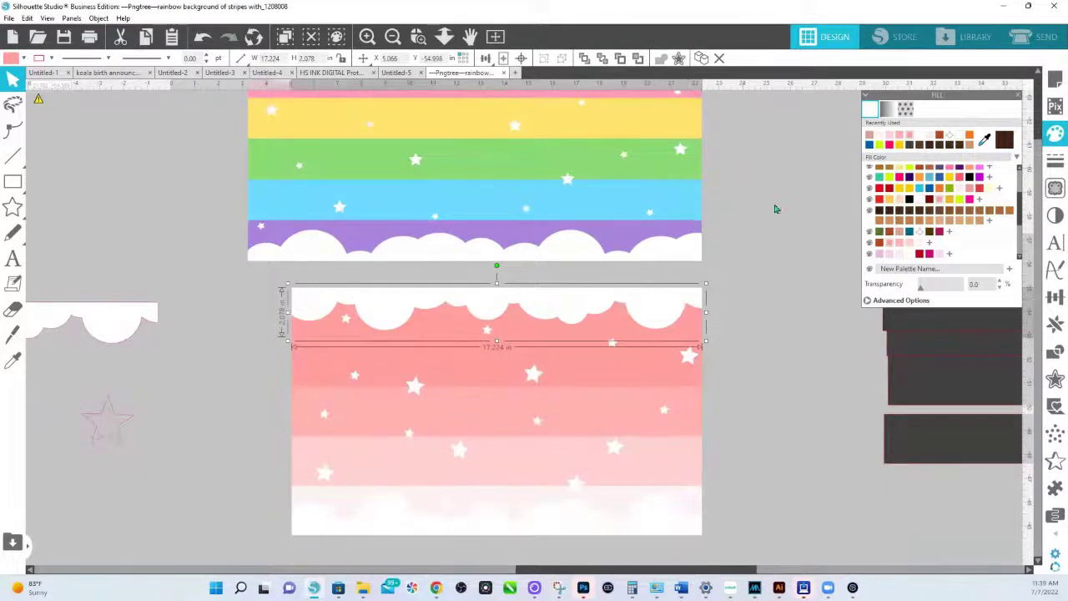
left_click(892, 240)
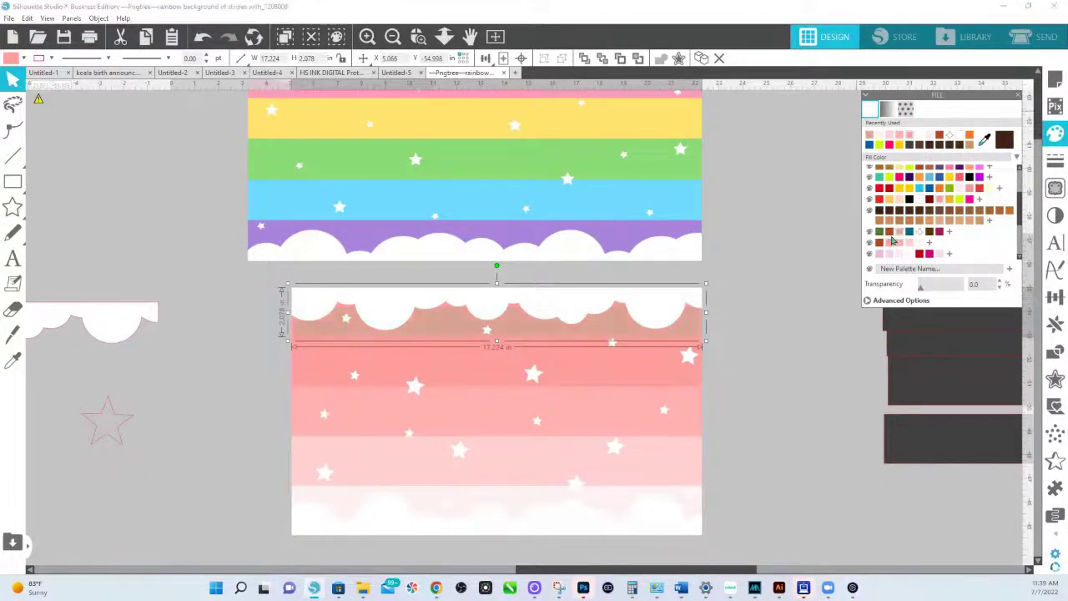
left_click(790, 336)
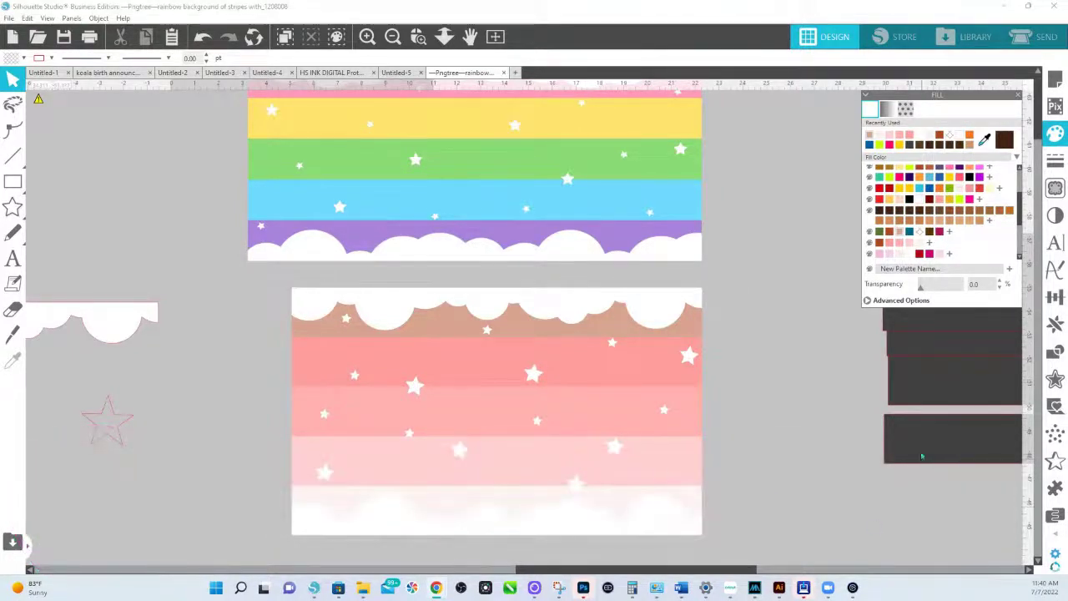
Step: Try to pull the tan brown stripe out beside the design and shift the remaining four stripes upward by hand
left_click(622, 367)
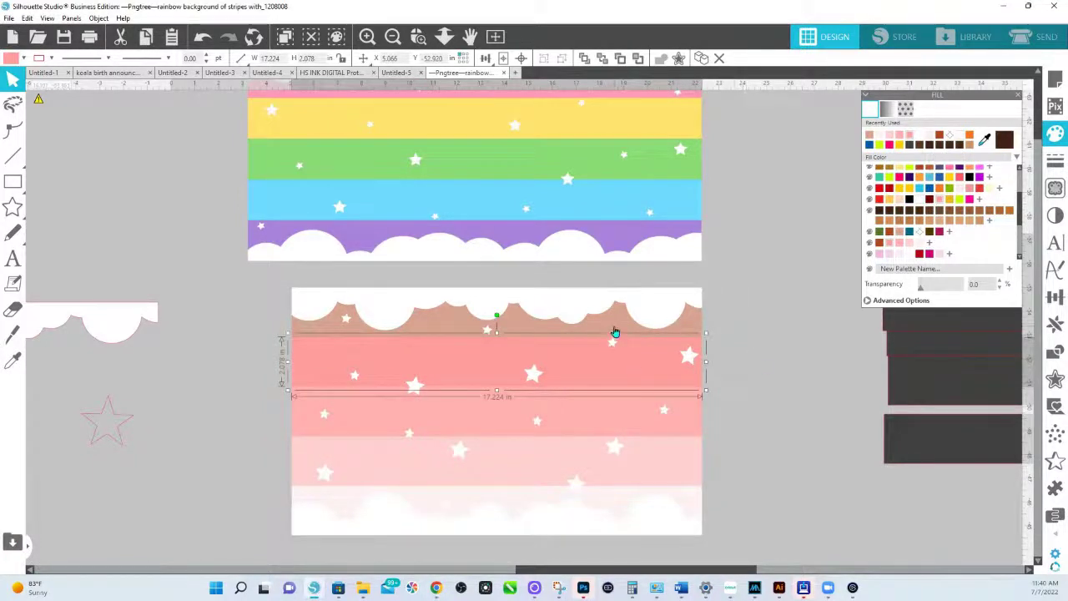
left_click_drag(618, 332, 185, 388)
key("a")
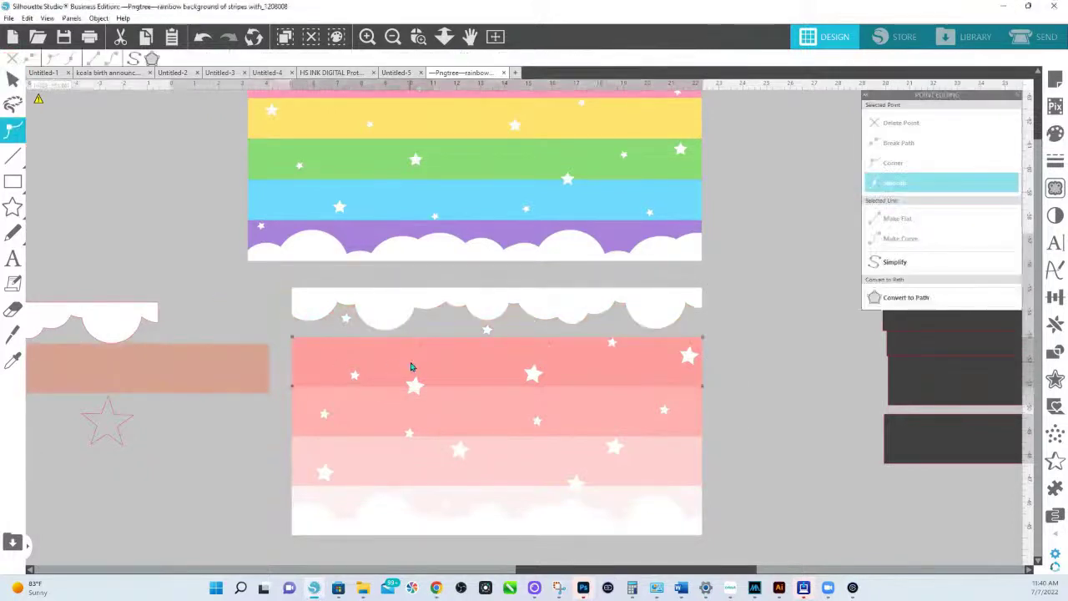
left_click_drag(410, 368, 410, 350)
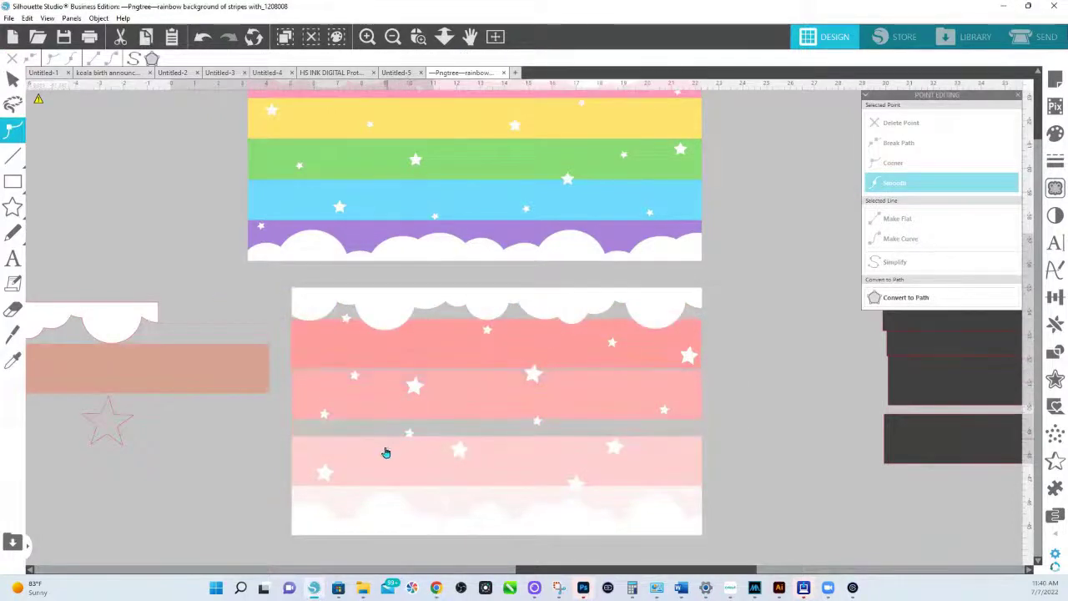
left_click_drag(384, 451, 386, 443)
mouse_move(379, 489)
left_mouse_down()
mouse_move(362, 479)
mouse_move(381, 473)
left_mouse_up()
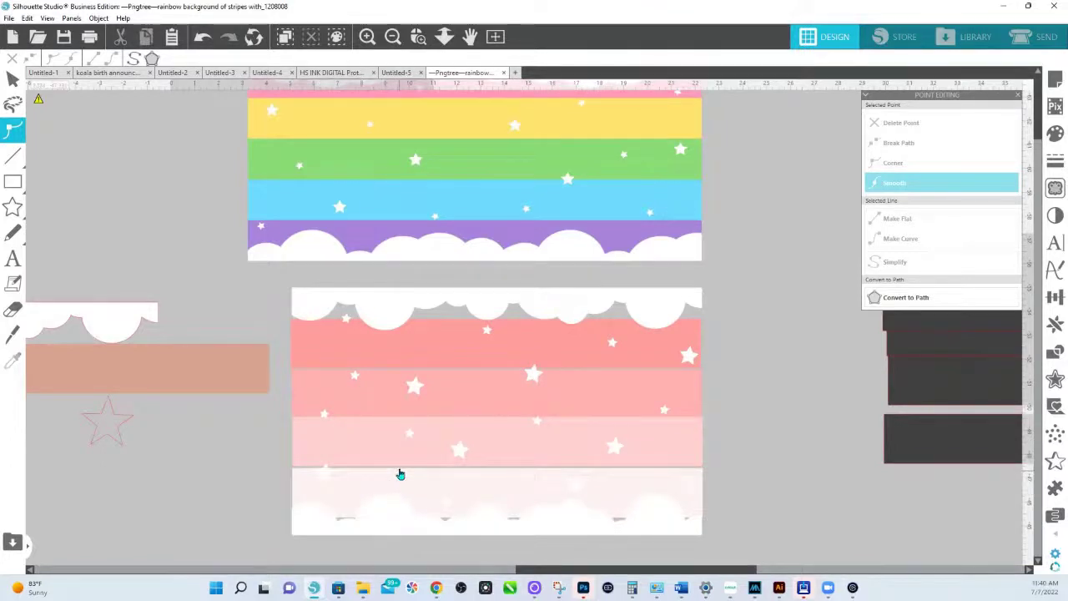
Step: Undo the manual stripe moves and return to the selection tool
key("ctrl+z")
key("ctrl+z")
key("ctrl+z")
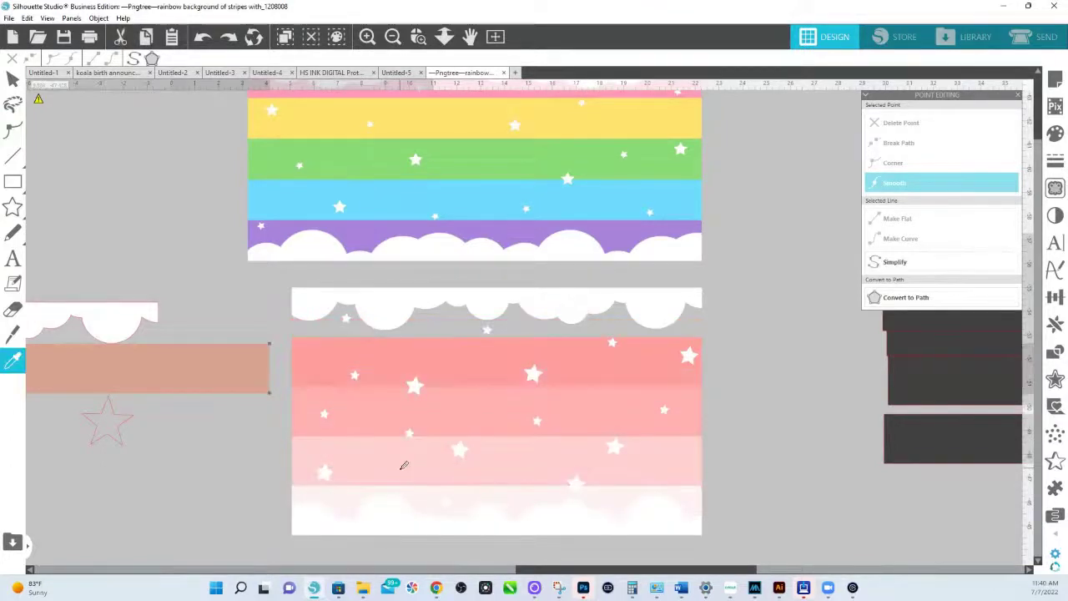
key("ctrl+z")
key("ctrl+z")
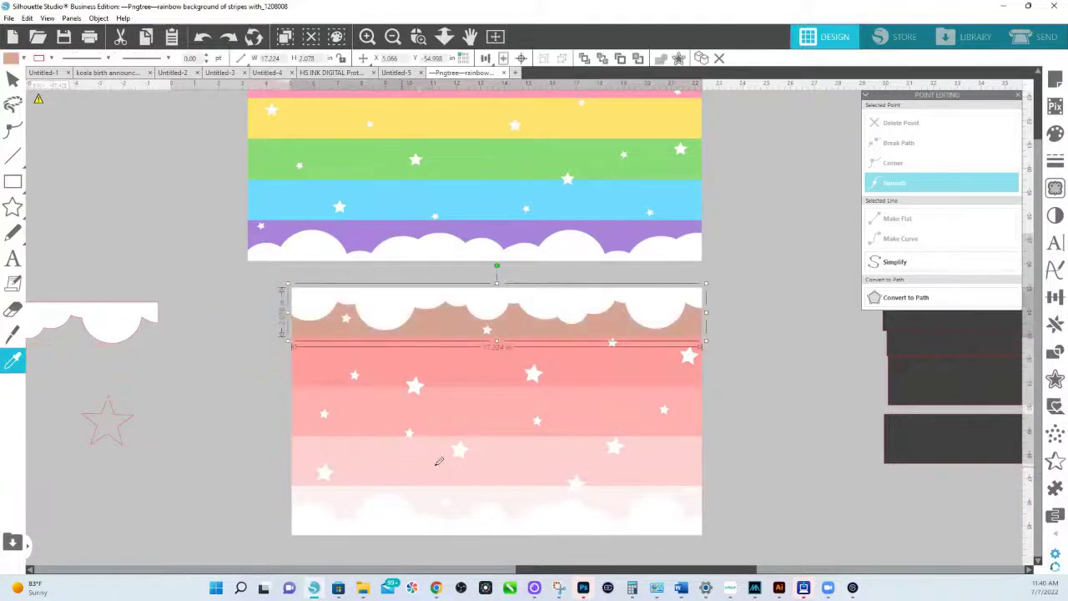
key("v")
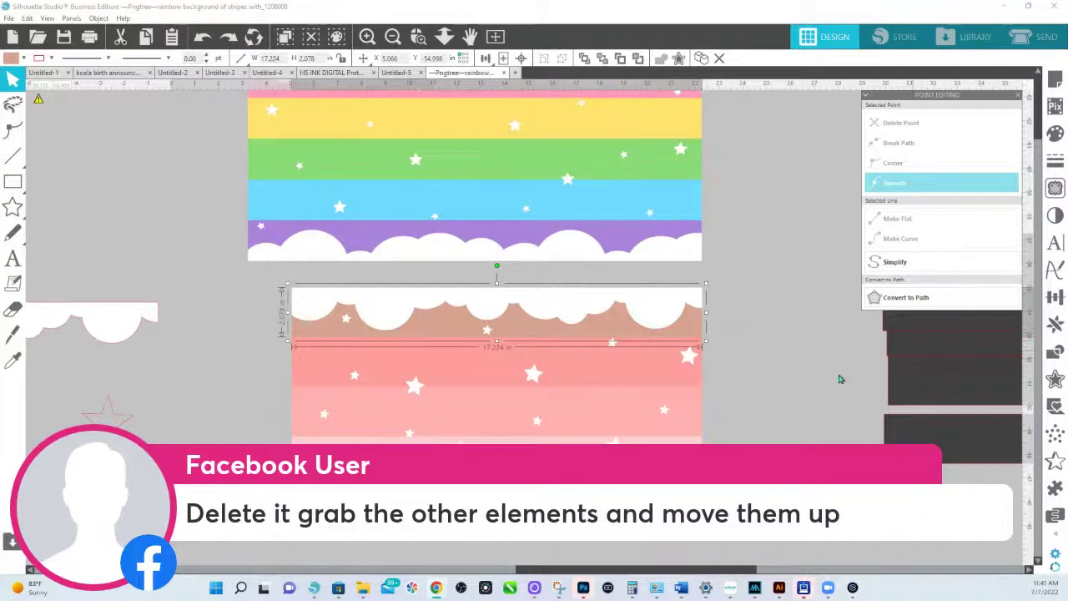
left_click(820, 356)
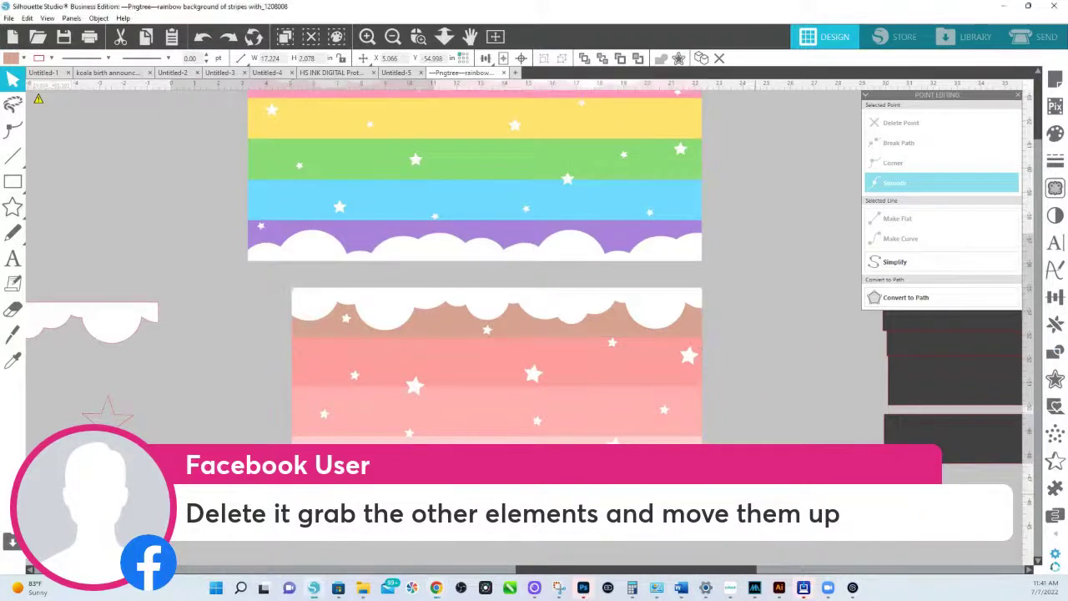
left_click(705, 364)
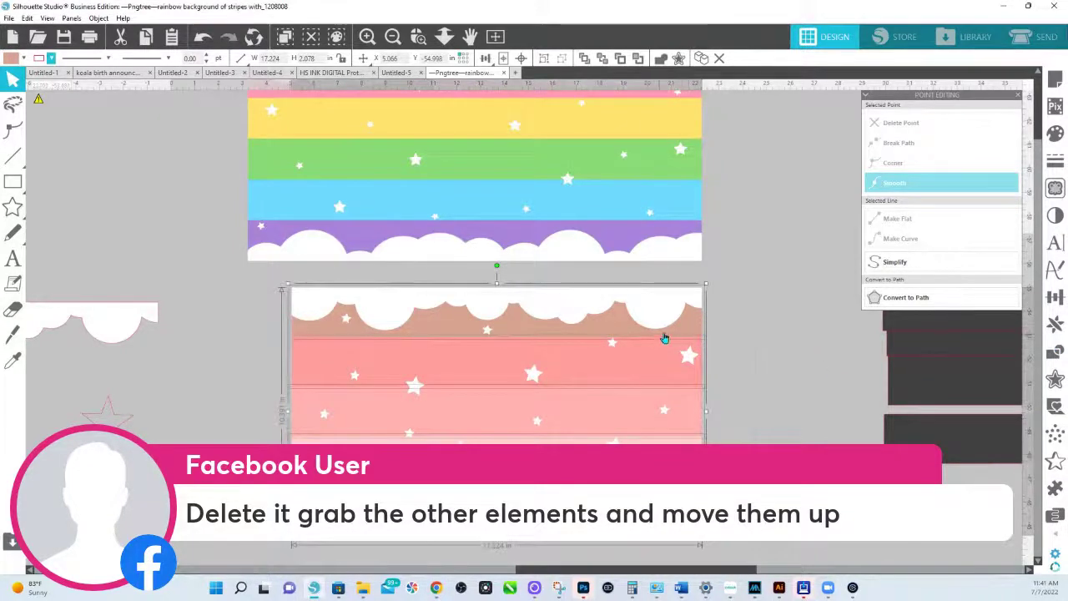
mouse_move(692, 334)
left_mouse_down()
mouse_move(694, 291)
mouse_move(690, 353)
mouse_move(694, 330)
left_mouse_up()
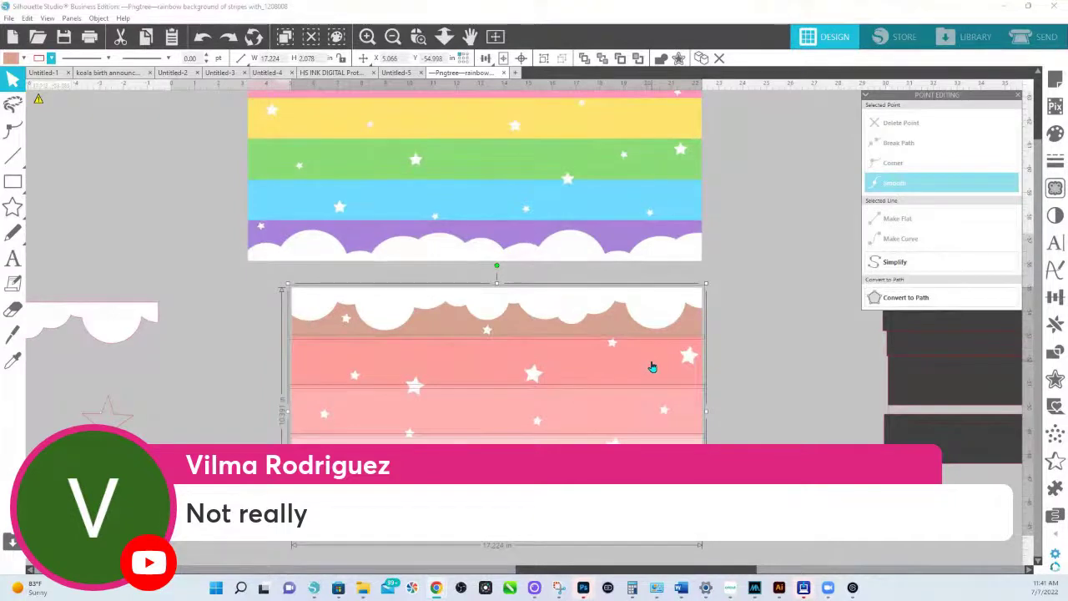
left_click(766, 373)
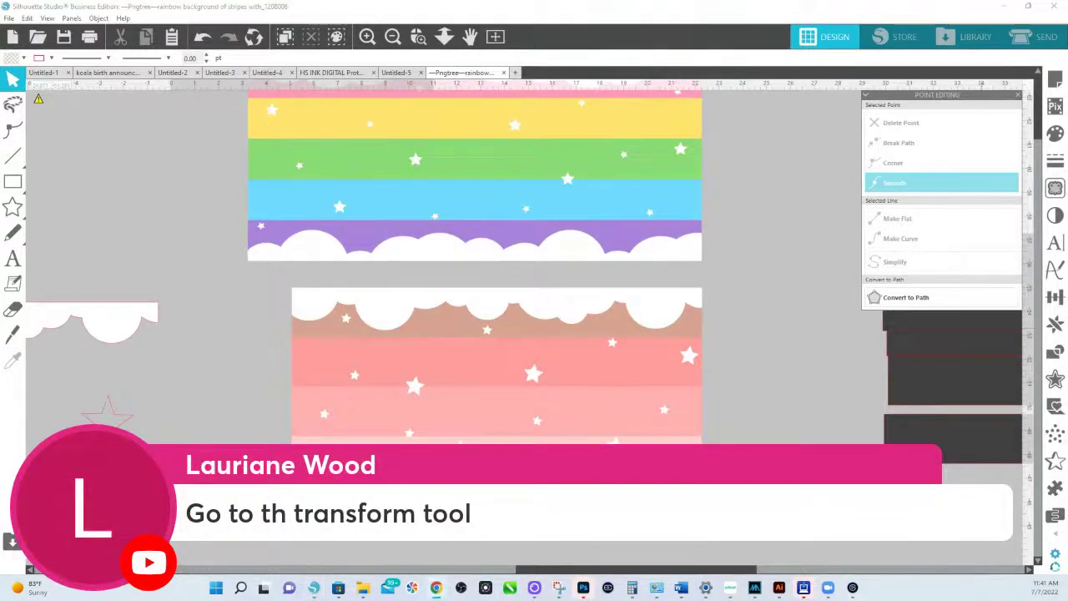
Step: Open the Transform align options beside the artwork and move the rainbow reference image well to the left of the pink background
left_click(1057, 299)
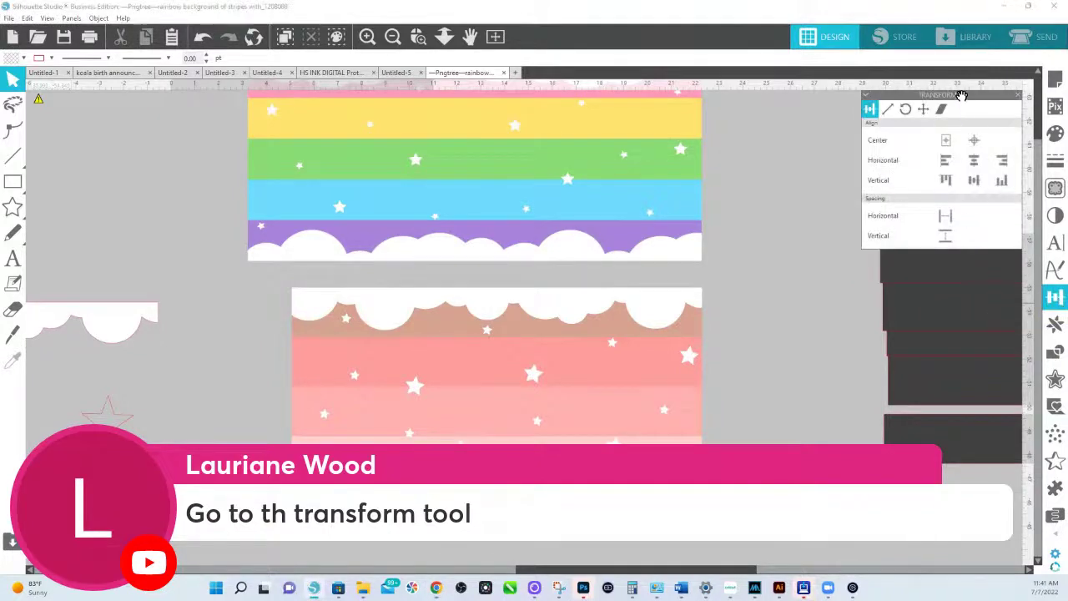
left_click_drag(962, 96, 812, 217)
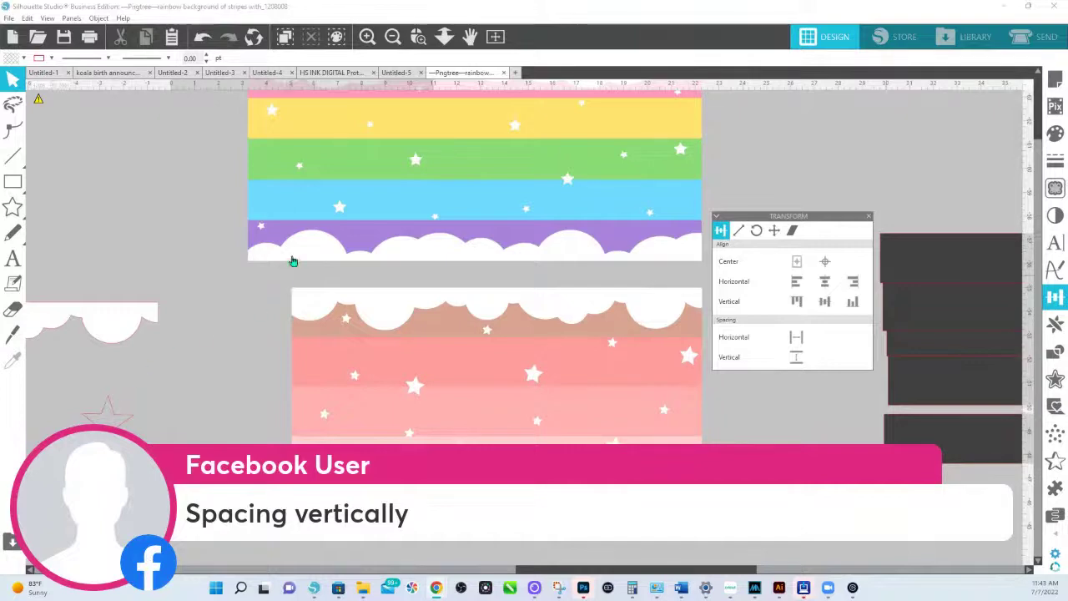
left_click(444, 36)
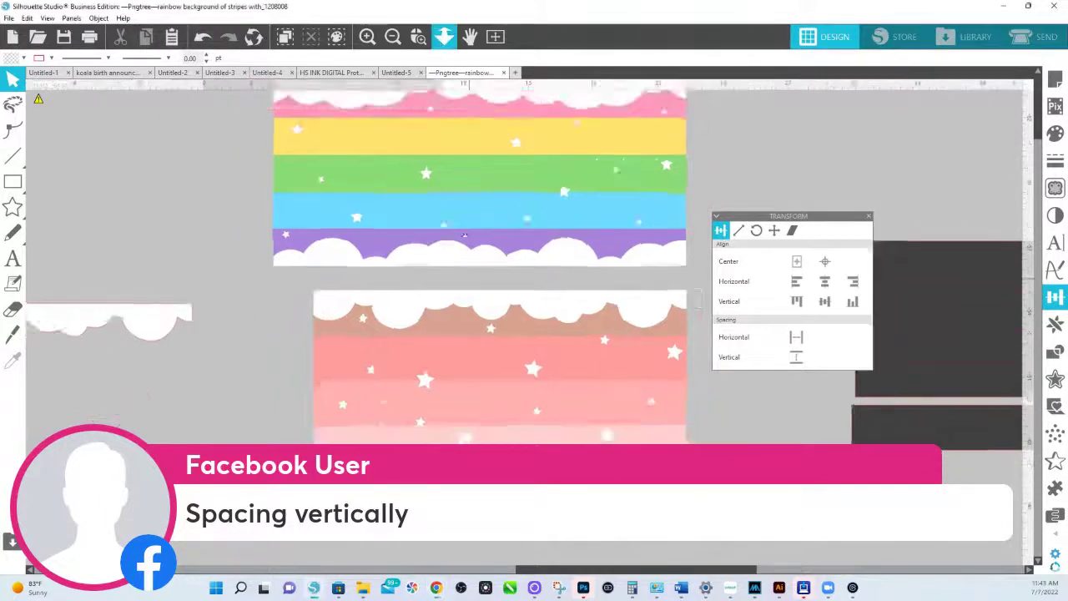
left_click_drag(573, 281, 212, 274)
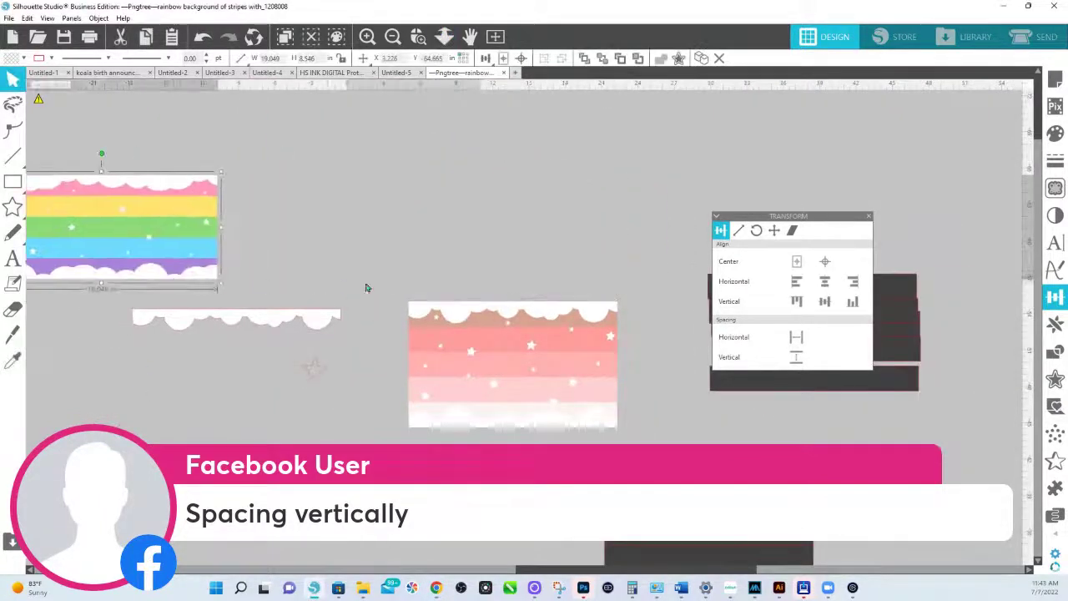
Step: Duplicate the whole pink striped background and place the copy above the original
left_click(534, 401)
key("ctrl+c")
key("ctrl+v")
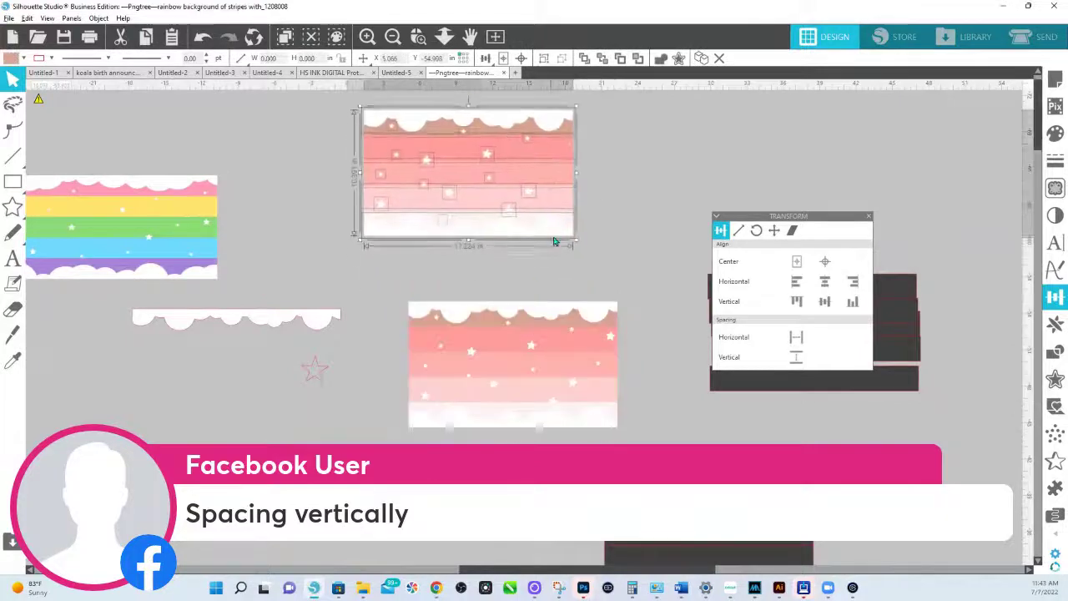
left_click_drag(551, 246, 618, 248)
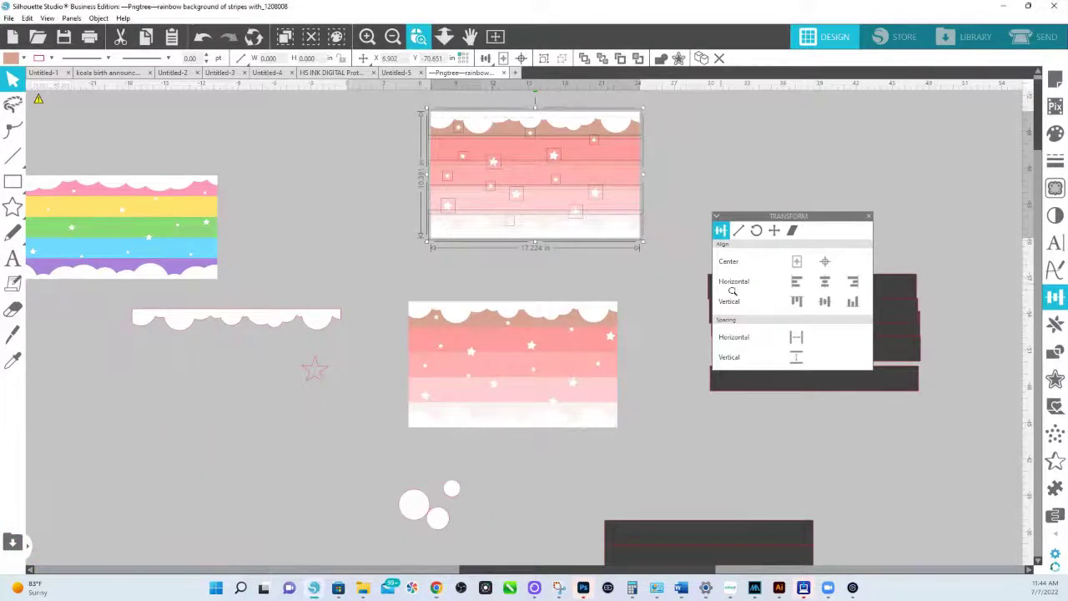
Step: Delete the copy's tan brown top stripe and align the coral stripe to the top edge of the upper cloud border
scroll(602, 133, "up", 3)
left_click(776, 124)
left_click(710, 113)
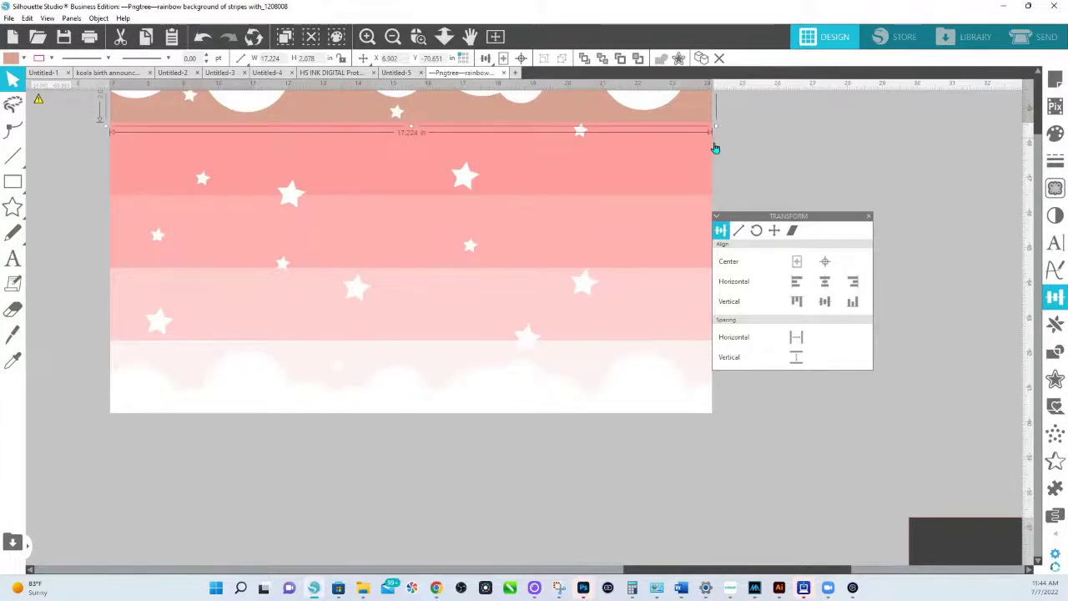
scroll(708, 150, "up", 1)
key("Delete")
left_click(679, 197)
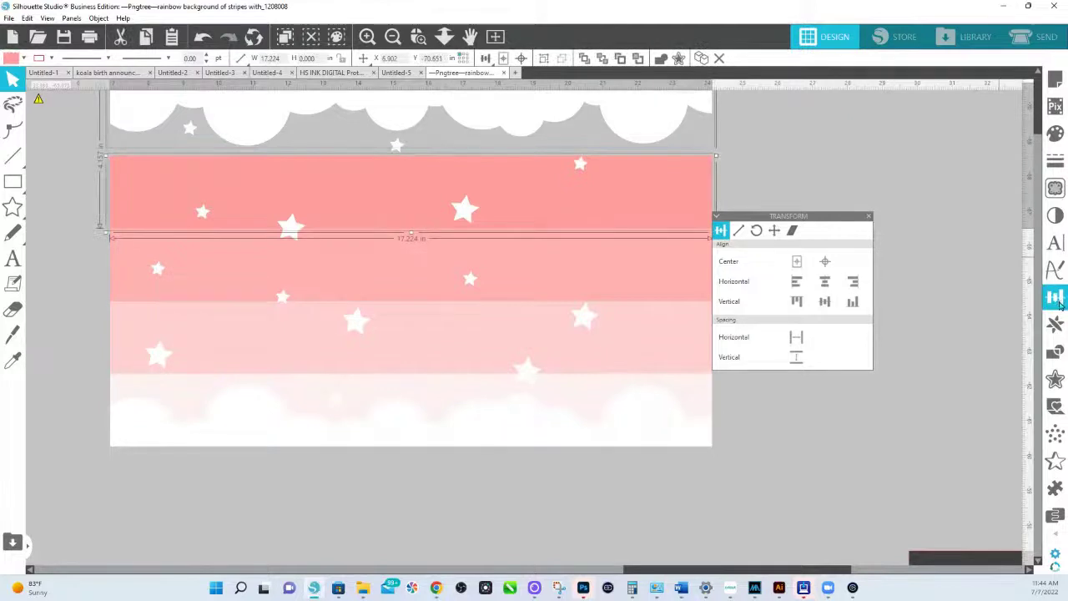
left_click(797, 301)
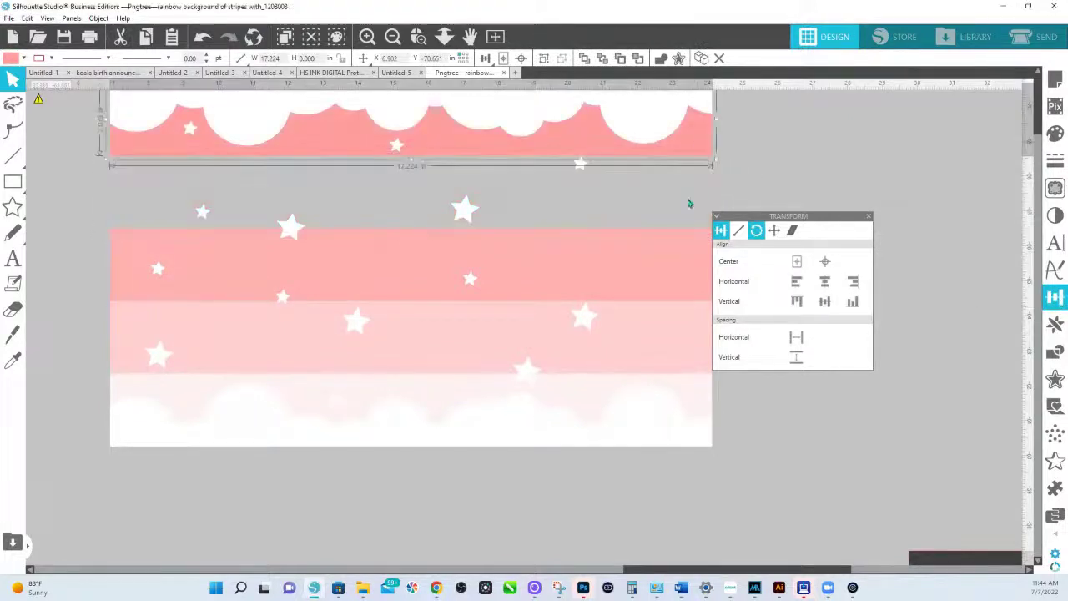
Step: Select all four remaining stripes of the copied background and distribute them with equal vertical spacing
left_click(678, 265, "shift")
left_click(674, 346, "shift")
left_click(684, 405, "shift")
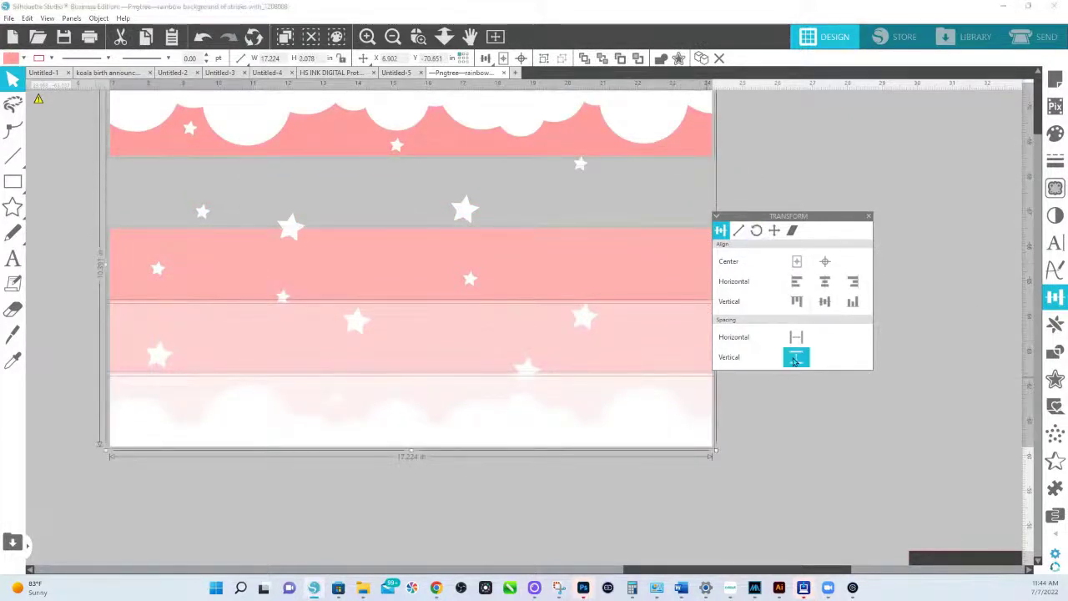
left_click(797, 356)
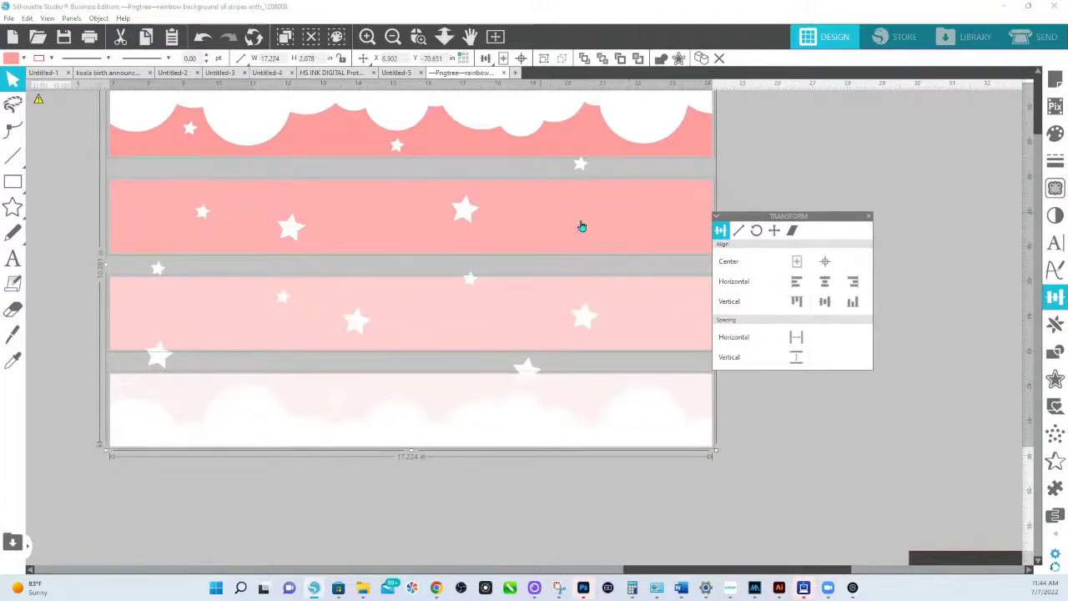
scroll(632, 284, "up", 1)
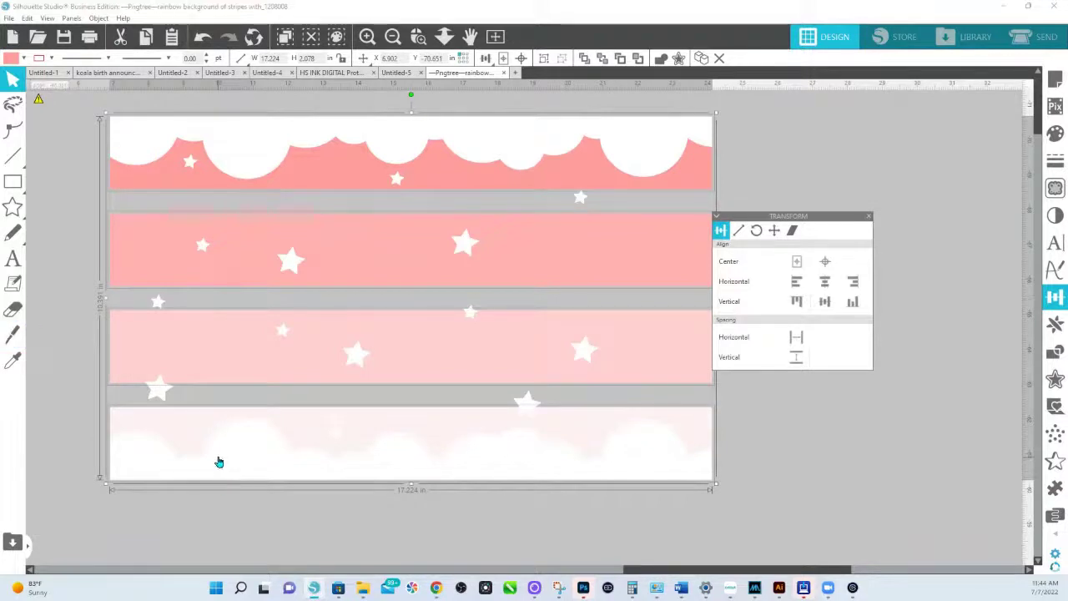
scroll(353, 401, "down", 3)
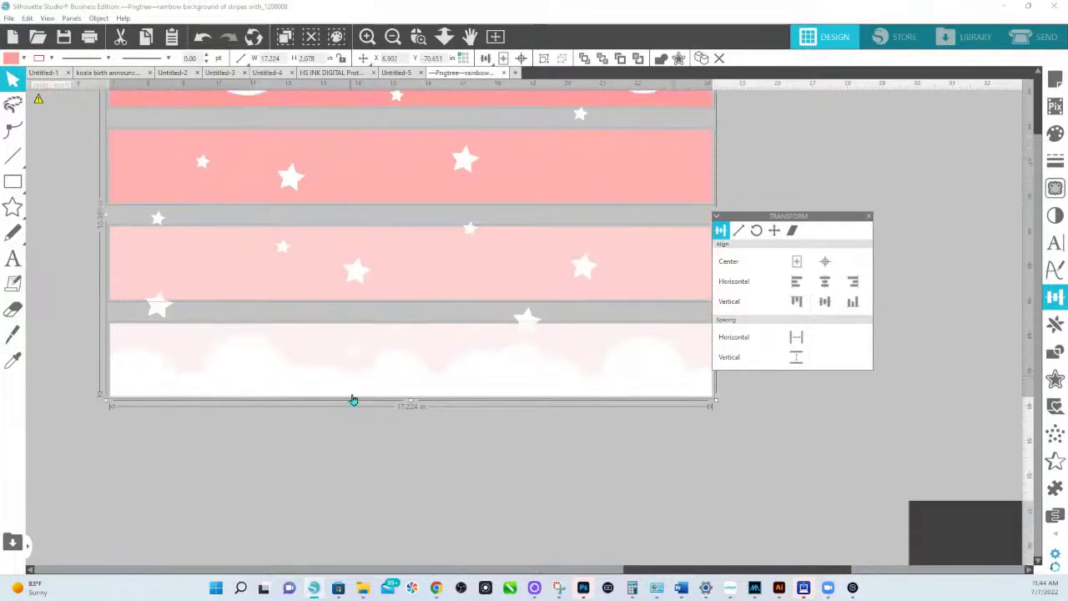
Step: Select the four stripes below the tan one in the original background and stretch them up to the cloud border's top edge
left_click(444, 35)
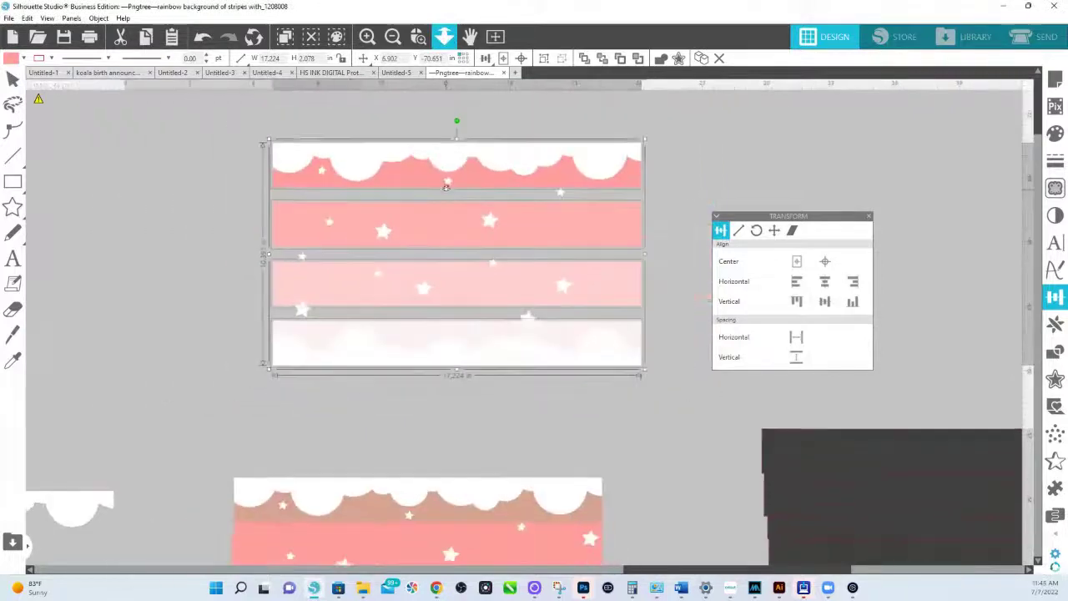
scroll(487, 479, "down", 3)
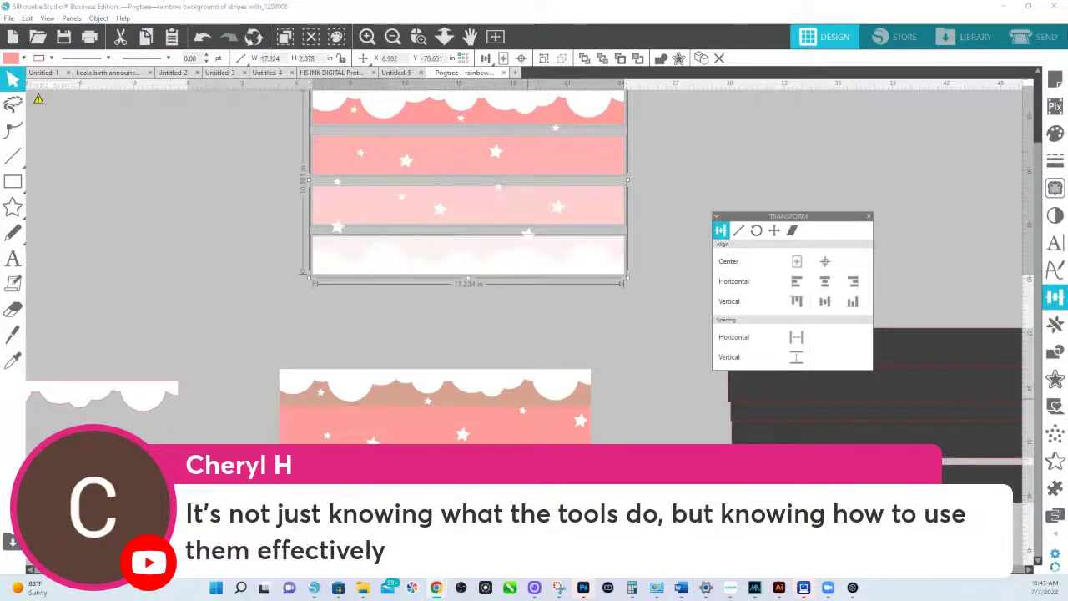
scroll(622, 458, "down", 1)
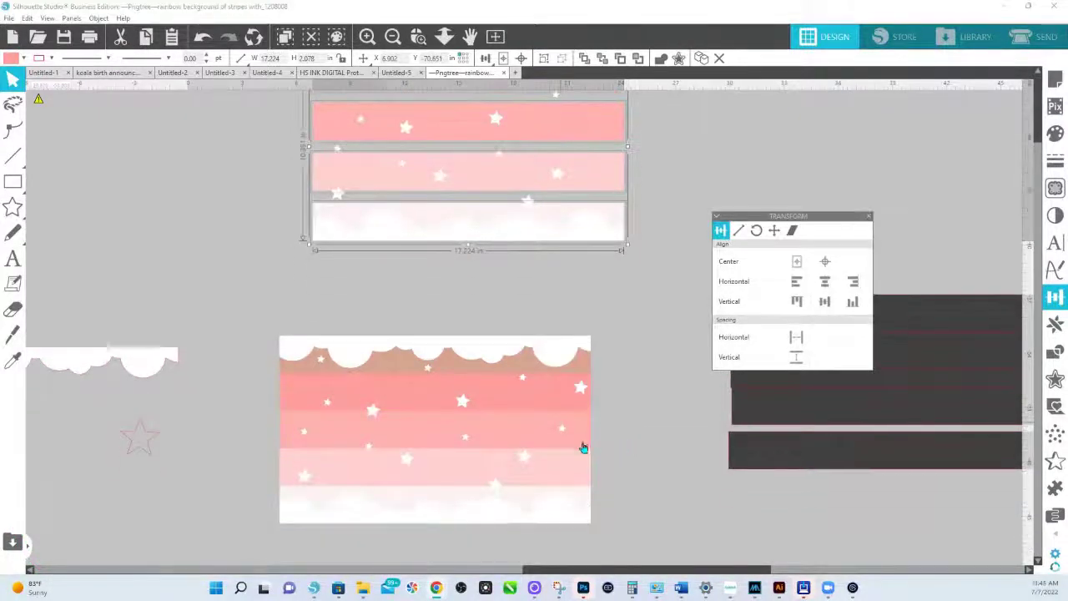
left_click_drag(551, 398, 549, 475)
left_click(523, 504, "shift")
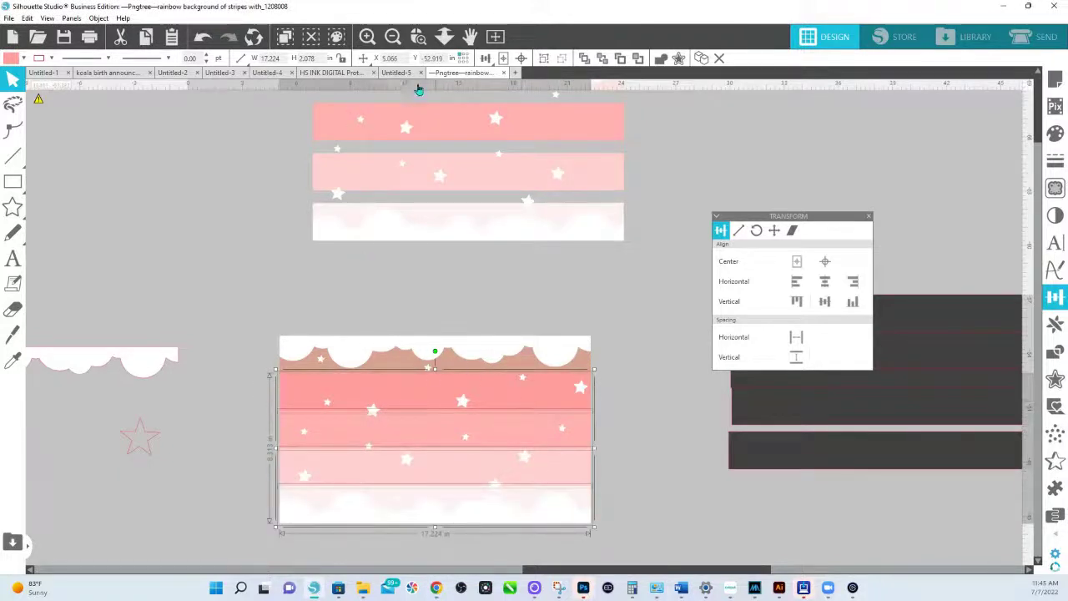
left_click(418, 36)
left_click_drag(289, 336, 715, 534)
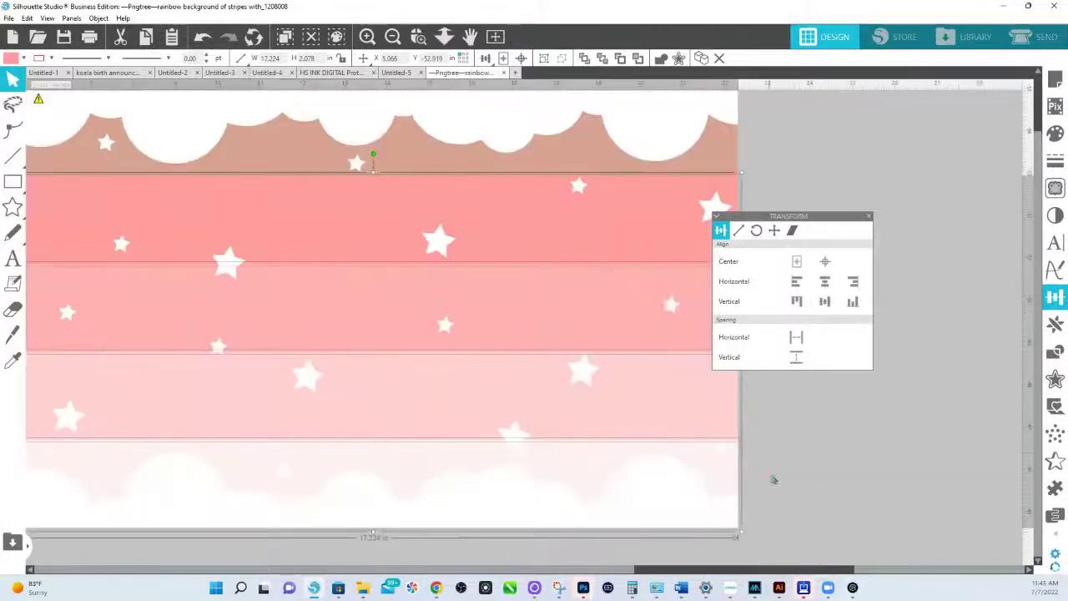
scroll(281, 159, "up", 2)
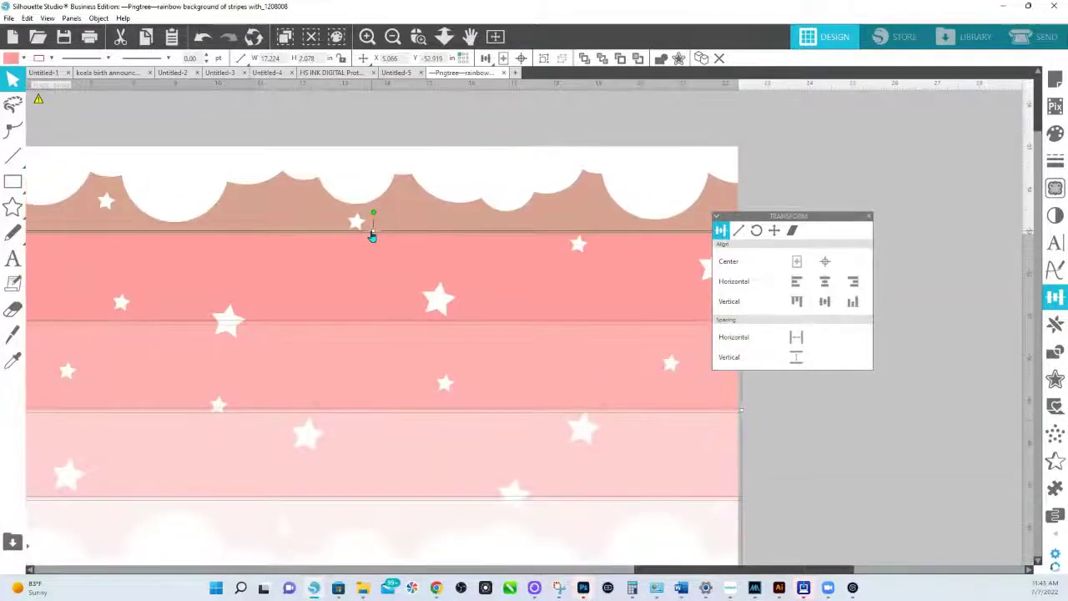
left_click_drag(373, 231, 381, 149)
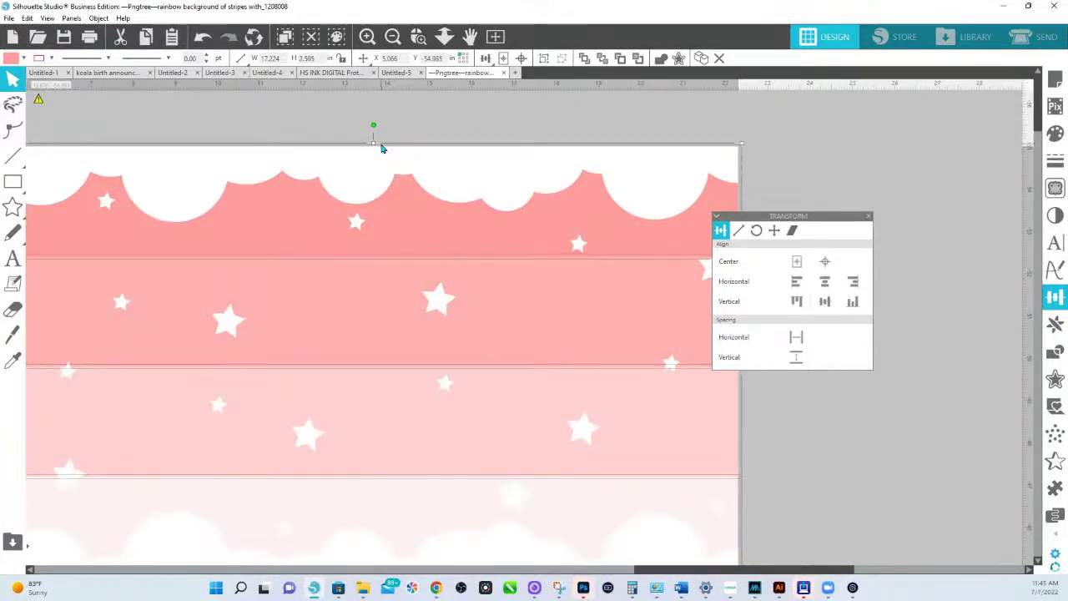
Step: Select the tan stripe hidden behind the stretched stripes, nudge it up above the cloud border, and delete it
left_click(800, 156)
left_click_drag(789, 215, 910, 198)
left_click(737, 223)
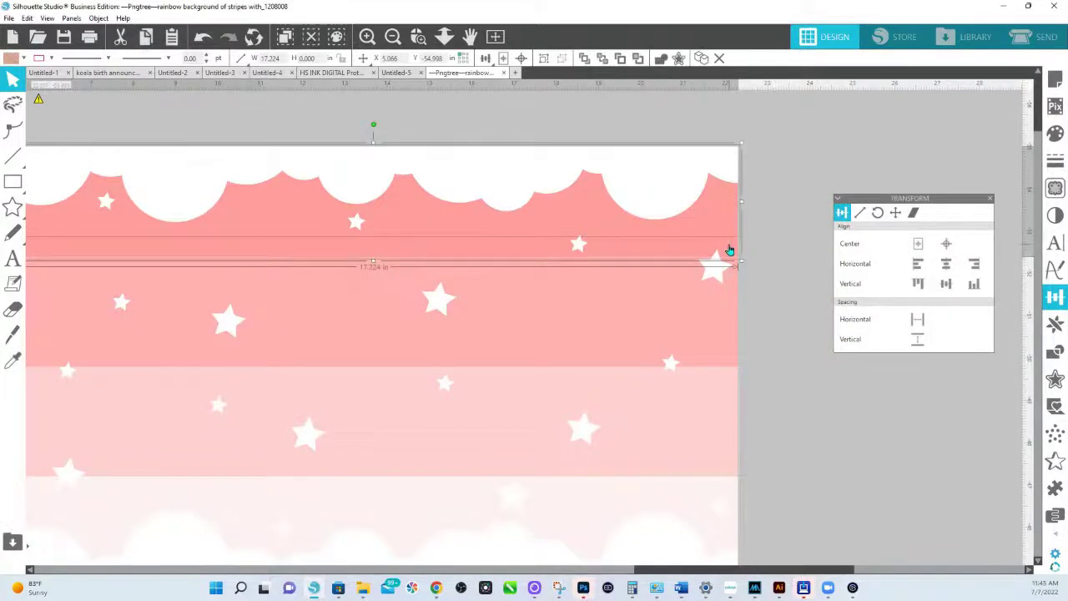
key("ctrl+z")
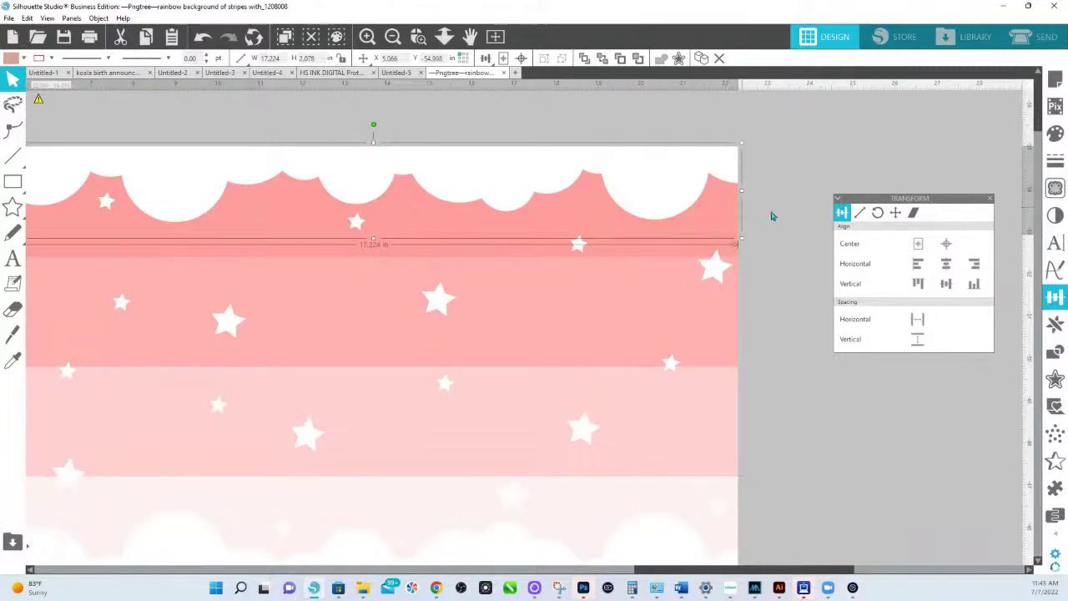
key("Up")
key("Up")
key("Up")
key("Up")
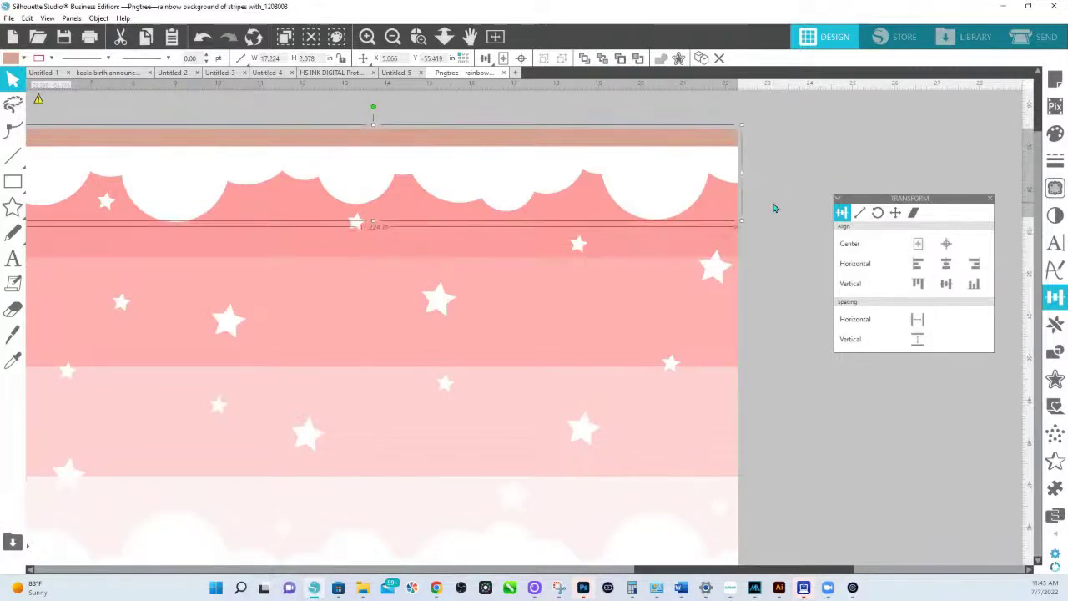
key("Delete")
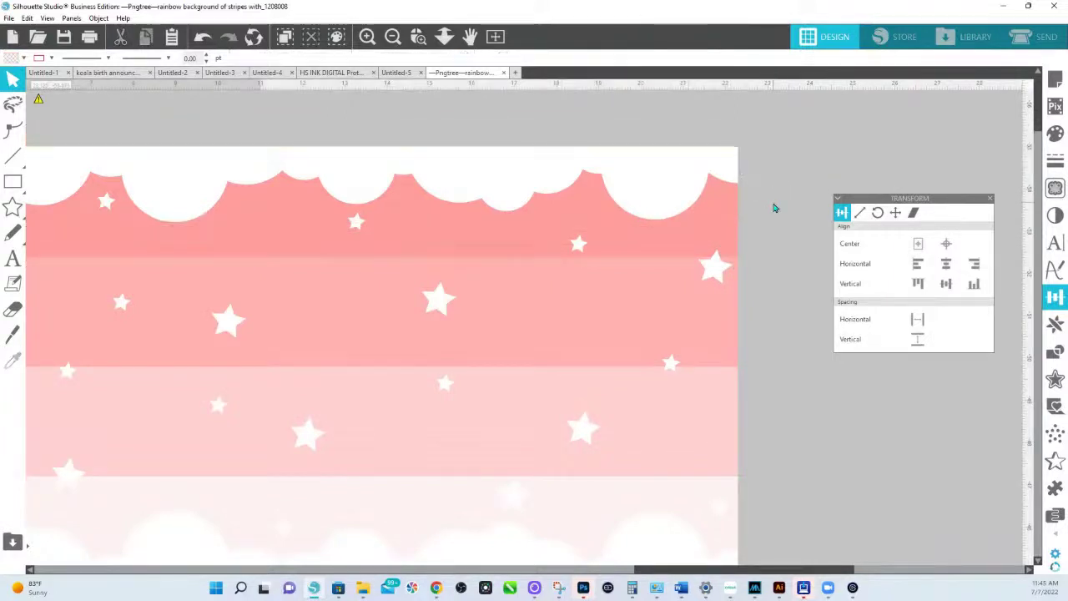
Step: Undo the tan stripe's deletion and nudging and the stretching of the stripes, and return to the selection tool
left_click(446, 40)
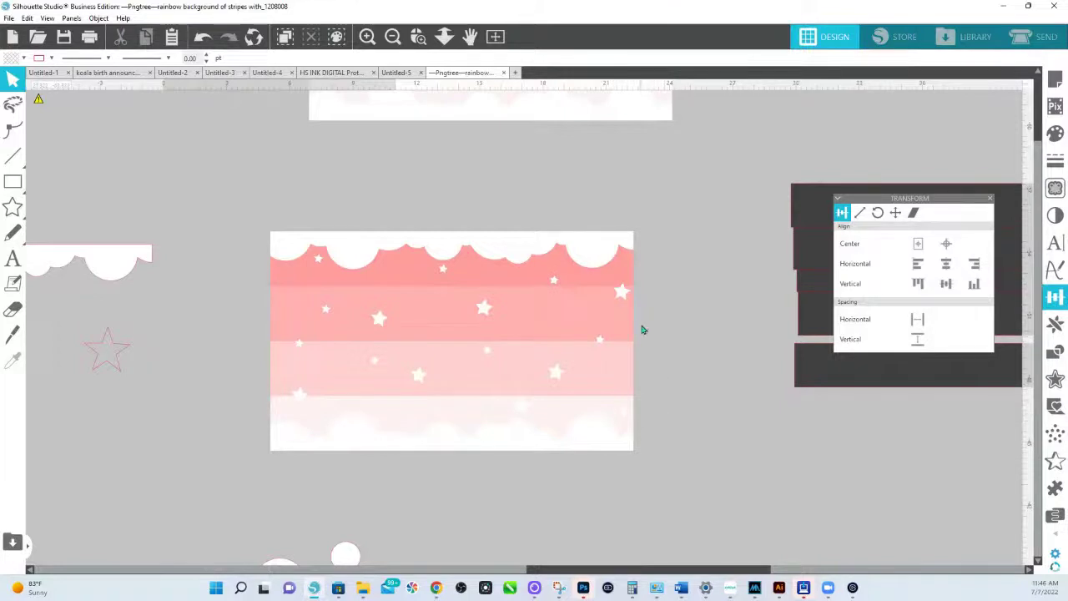
scroll(641, 329, "up", 1)
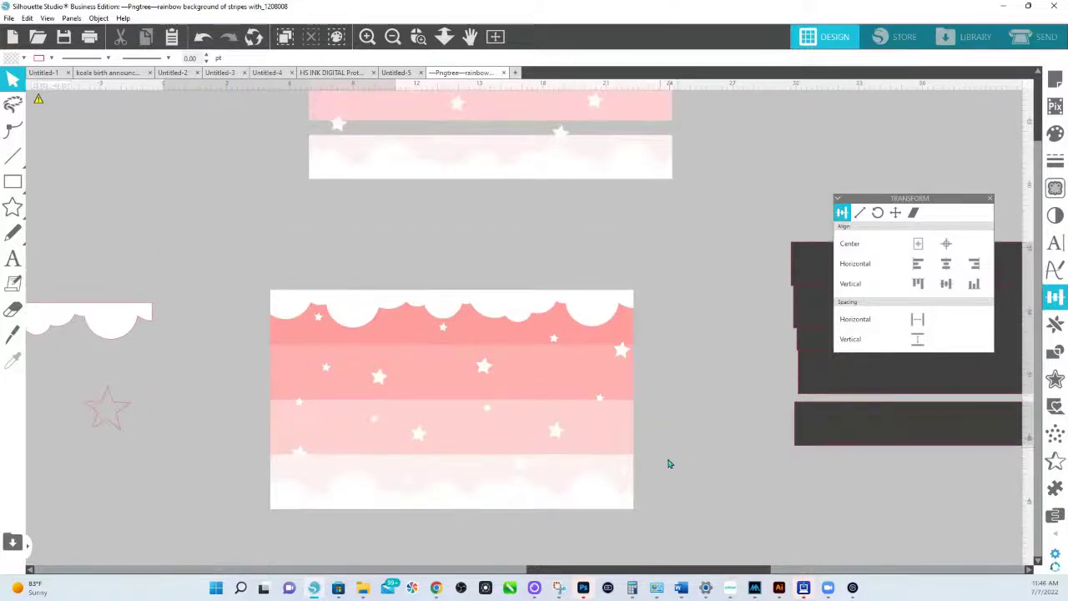
scroll(682, 474, "down", 1)
scroll(683, 473, "up", 2)
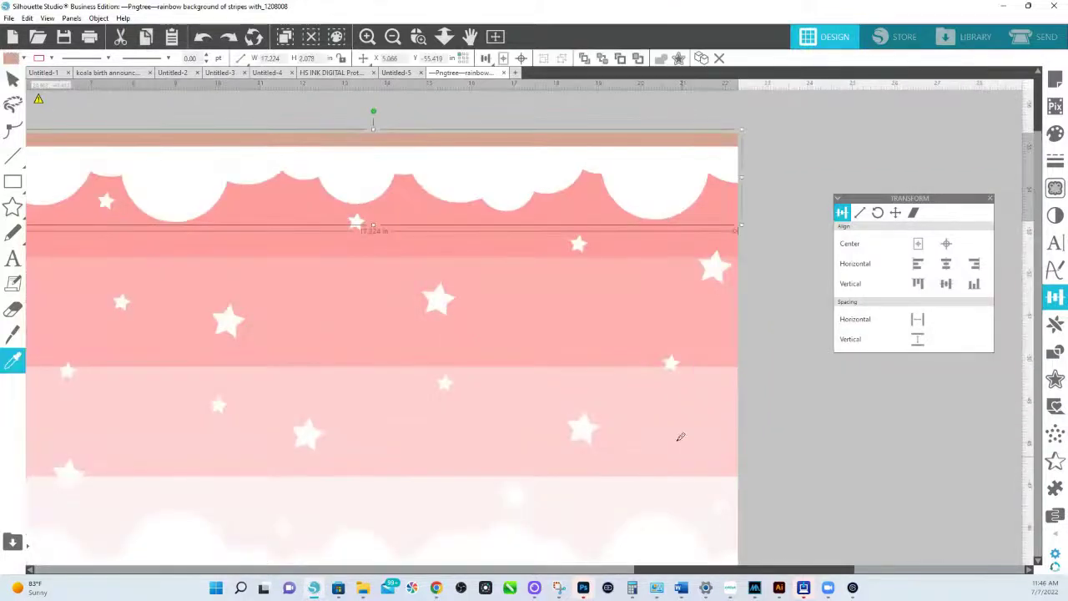
scroll(680, 436, "down", 3)
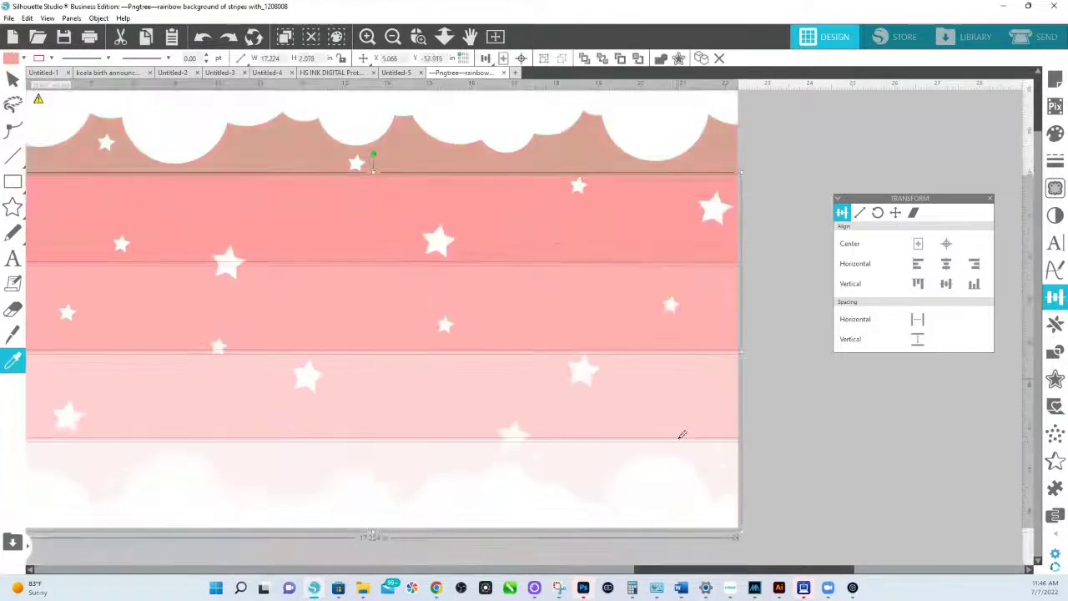
key("Escape")
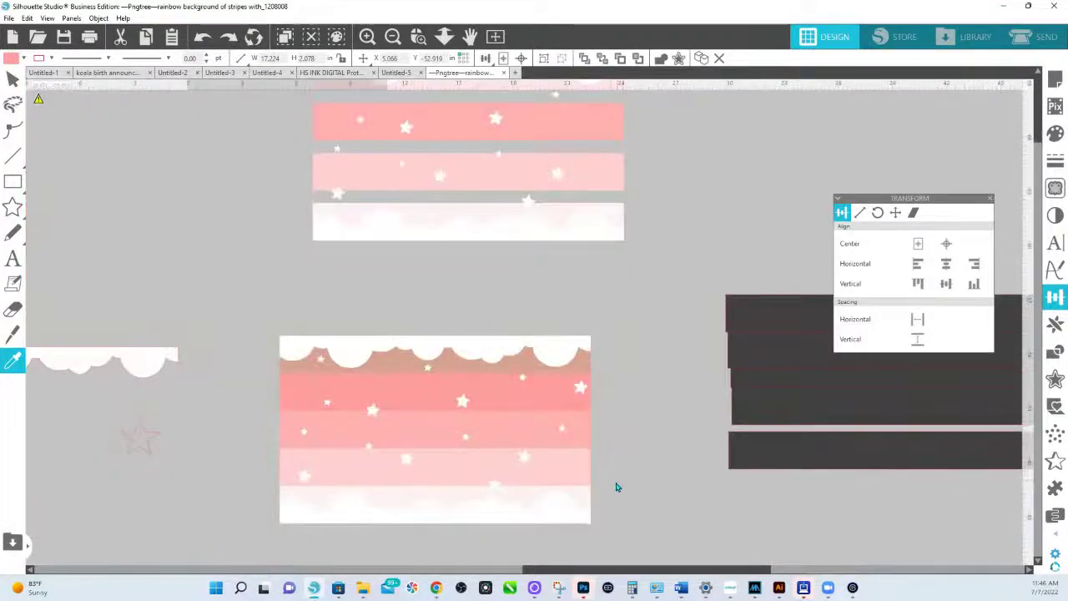
key("Escape")
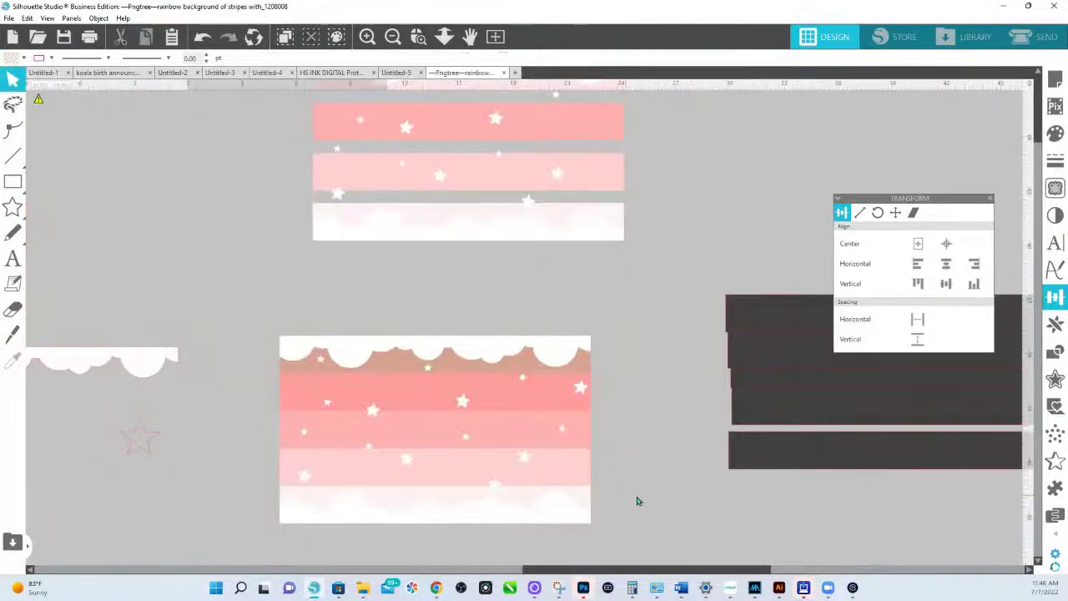
Step: Stretch the original's four lower stripes up over the tan stripe again and clear the selection
left_click(593, 389)
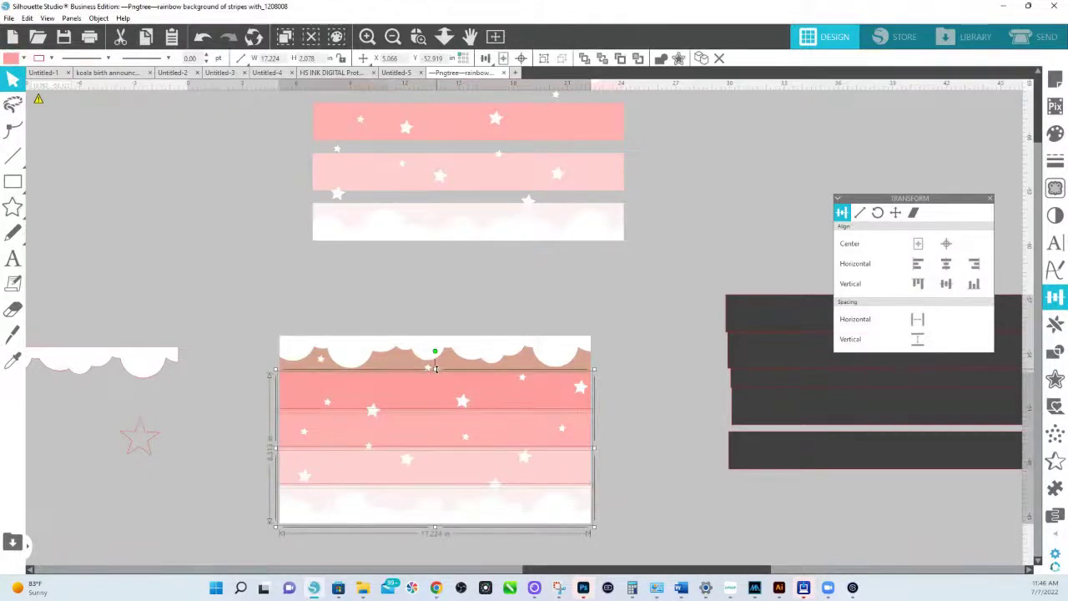
left_click_drag(434, 368, 439, 338)
left_click(629, 376)
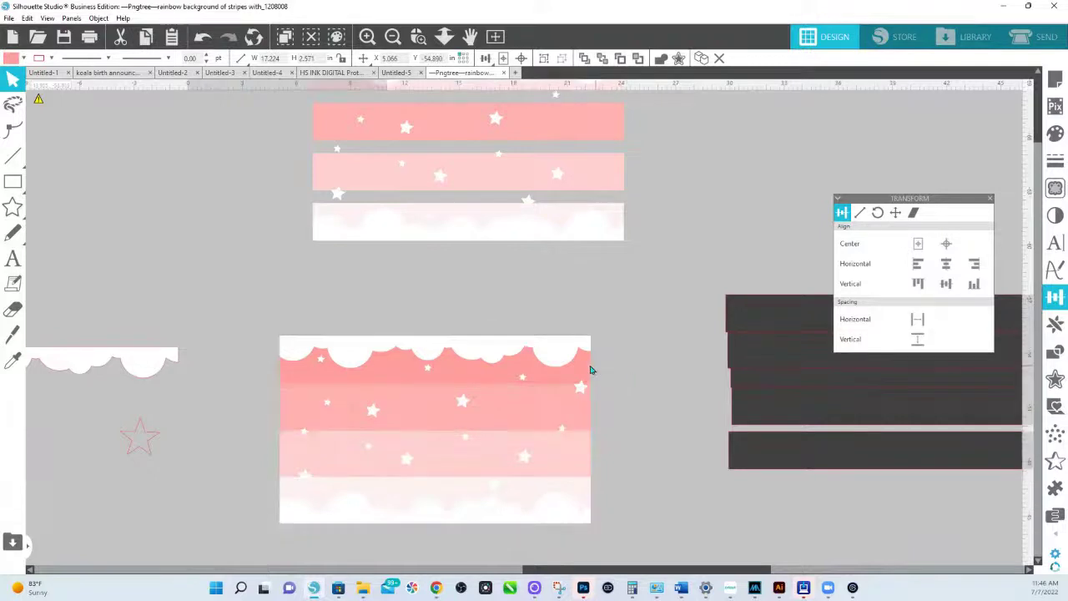
left_click(590, 369)
key("Escape")
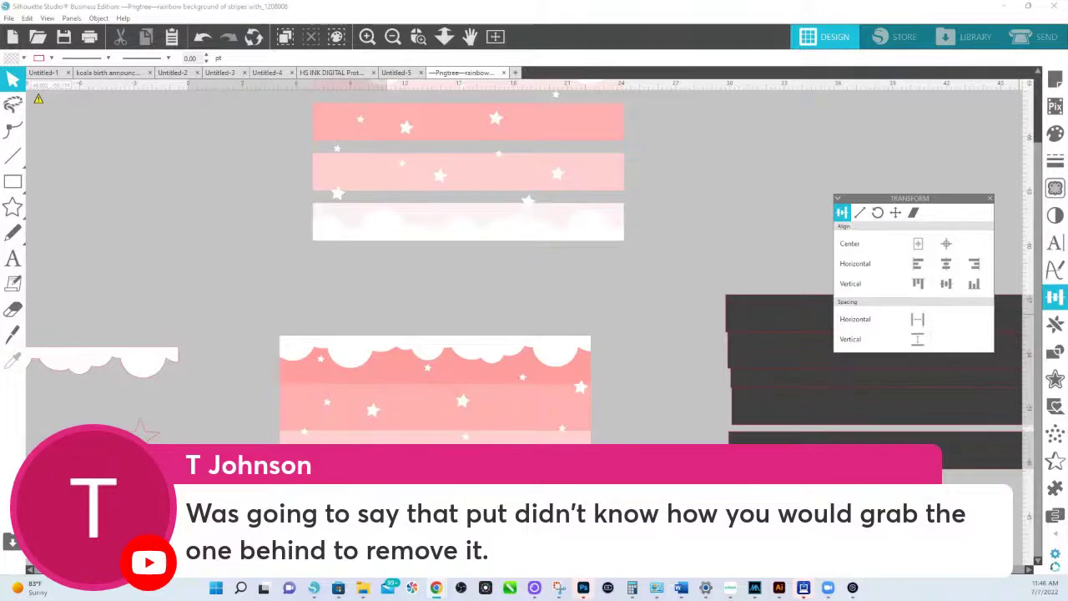
Step: Select and deselect the upper cloud border, and undo the stretch of the four stripes
scroll(613, 317, "up", 2)
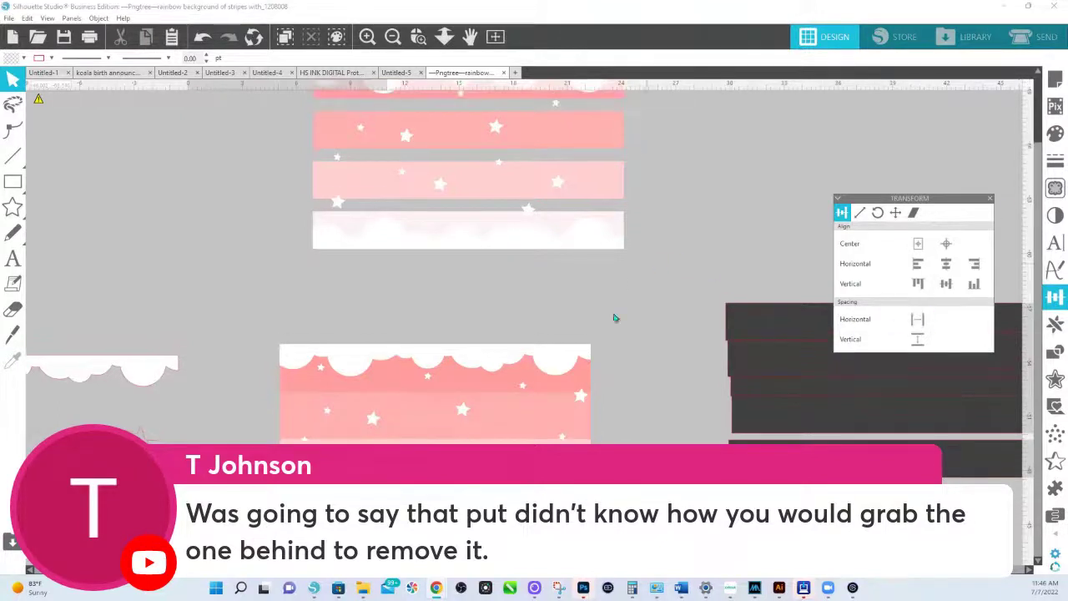
left_click(557, 397)
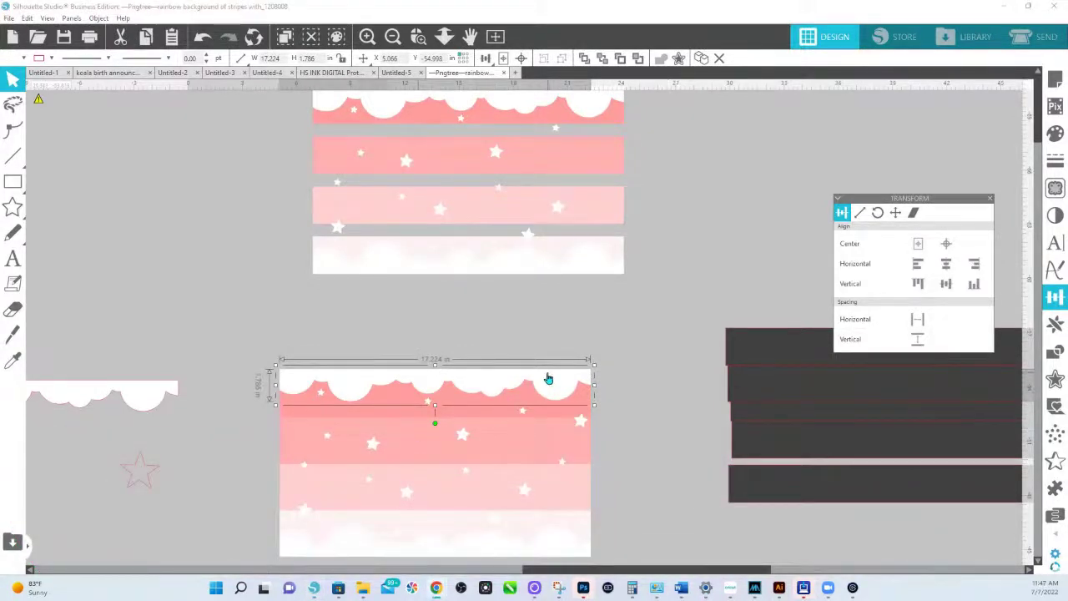
left_click(610, 370)
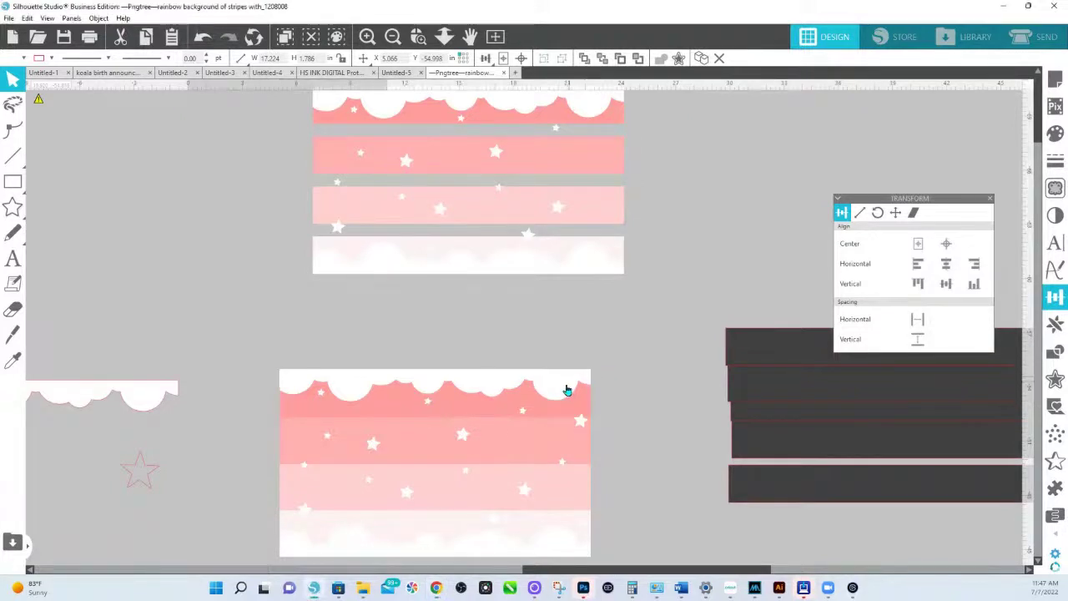
left_click(610, 390)
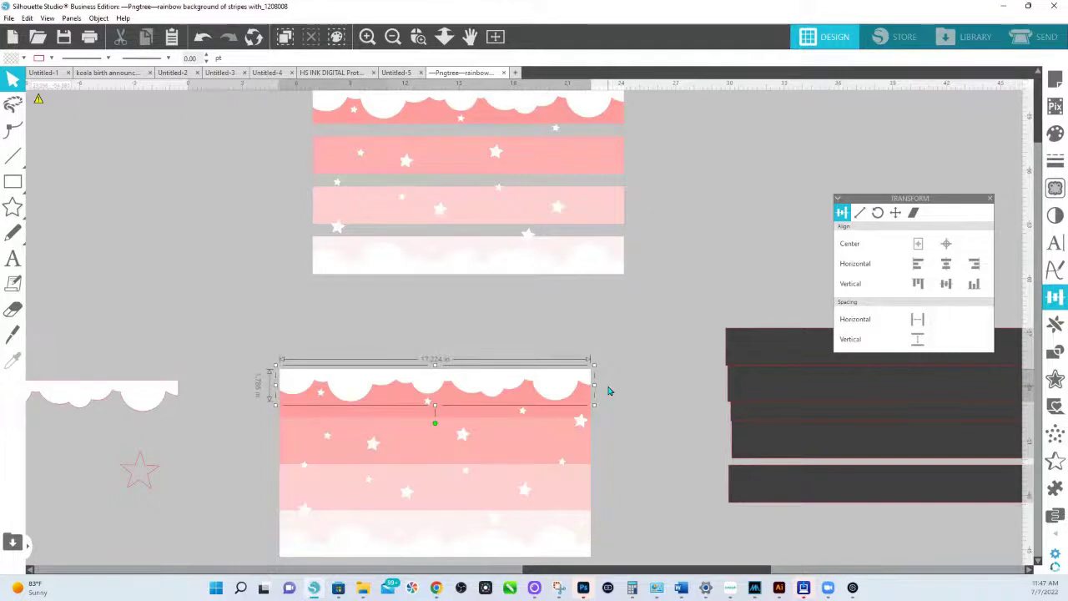
scroll(609, 390, "down", 1)
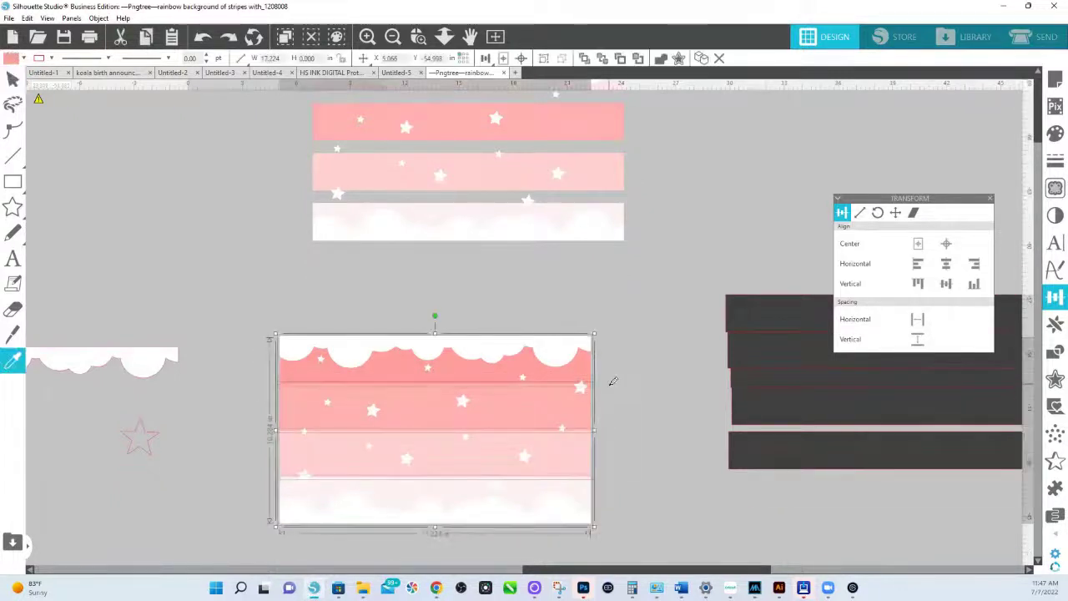
Step: Move the original's upper cloud border off the stripes, well to the left above the spare cloud border
left_click(566, 367)
left_click(556, 356)
left_click_drag(556, 356, 121, 308)
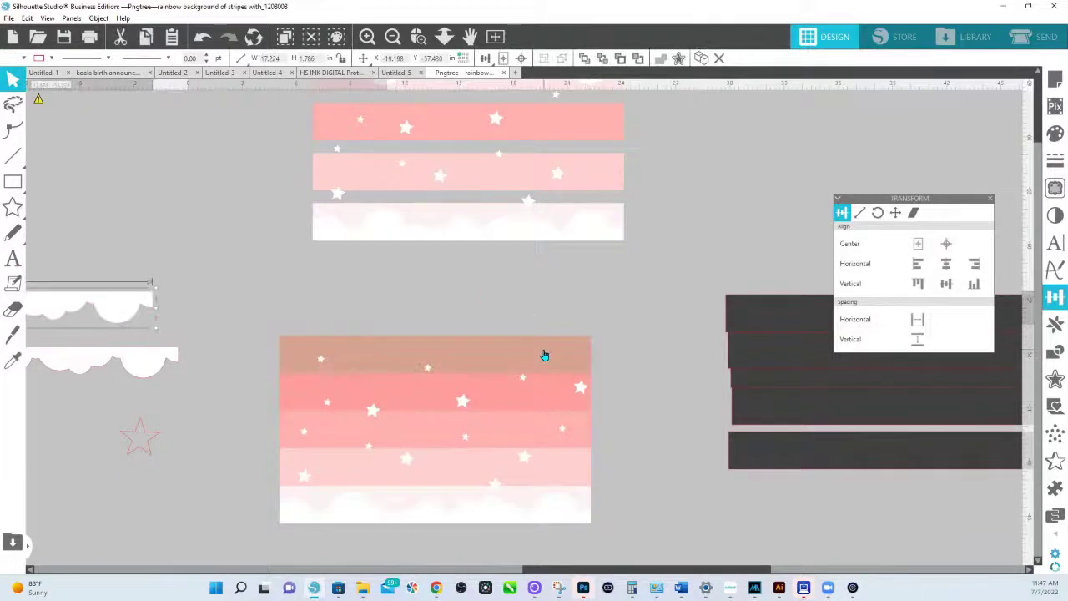
Step: Move the tan stripe up and away from the original background and undo that move
left_click_drag(548, 354, 680, 272)
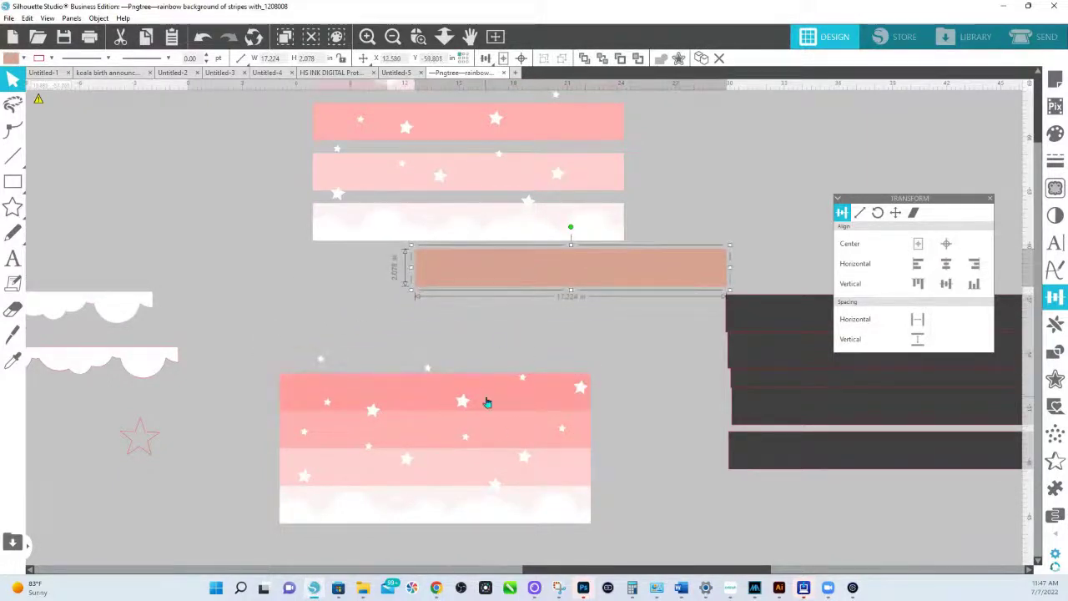
key("i")
key("ctrl+z")
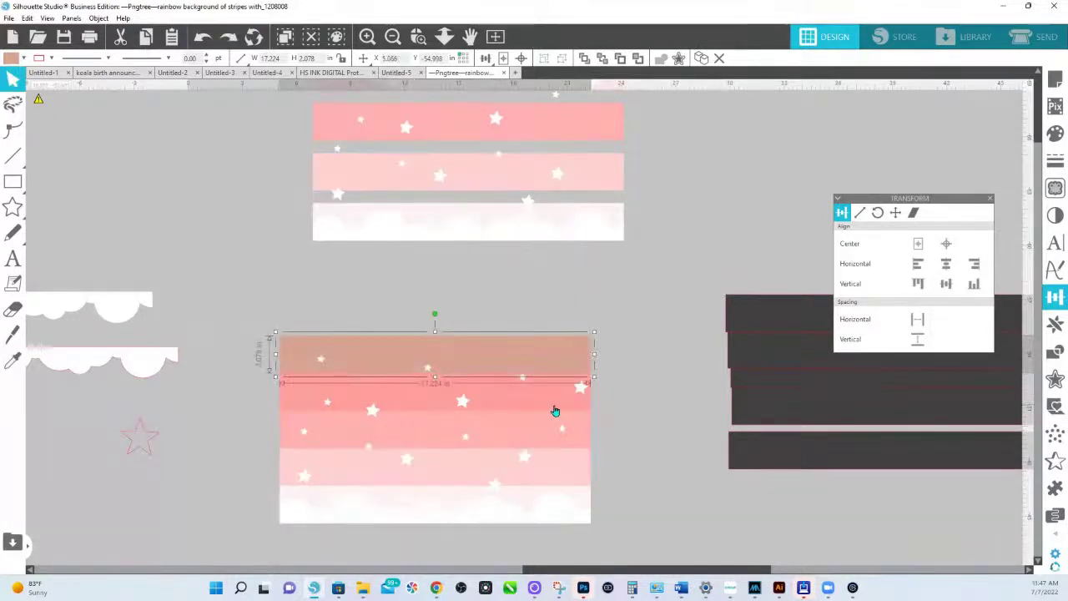
Step: Stretch the four lower stripes up to the tan stripe's top edge so they cover it, and select within the top stripe
left_click(517, 375)
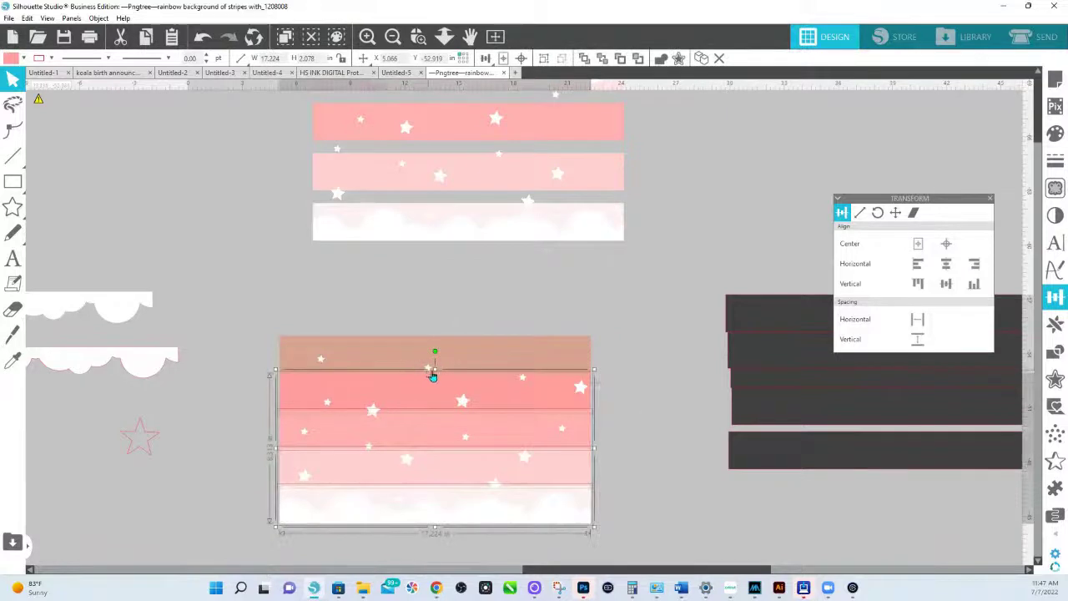
left_click_drag(435, 368, 436, 336)
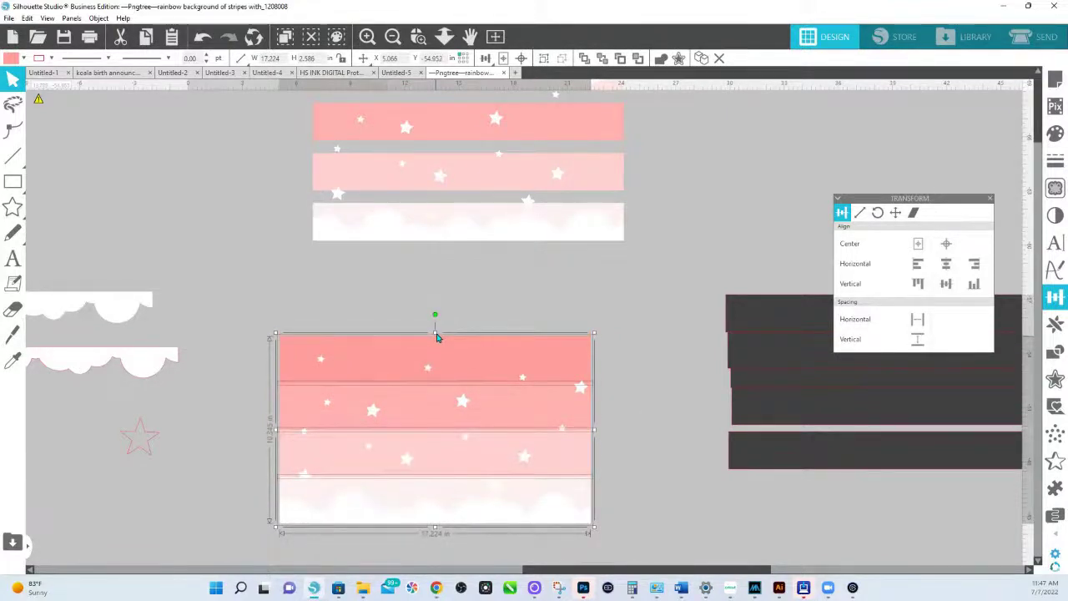
left_click(496, 347)
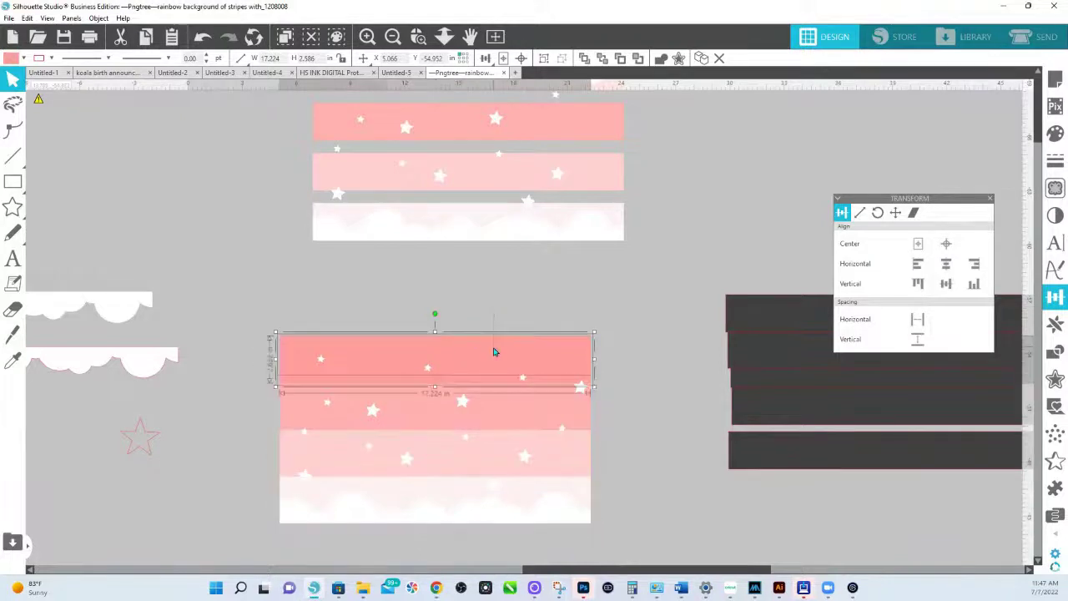
left_click(502, 351)
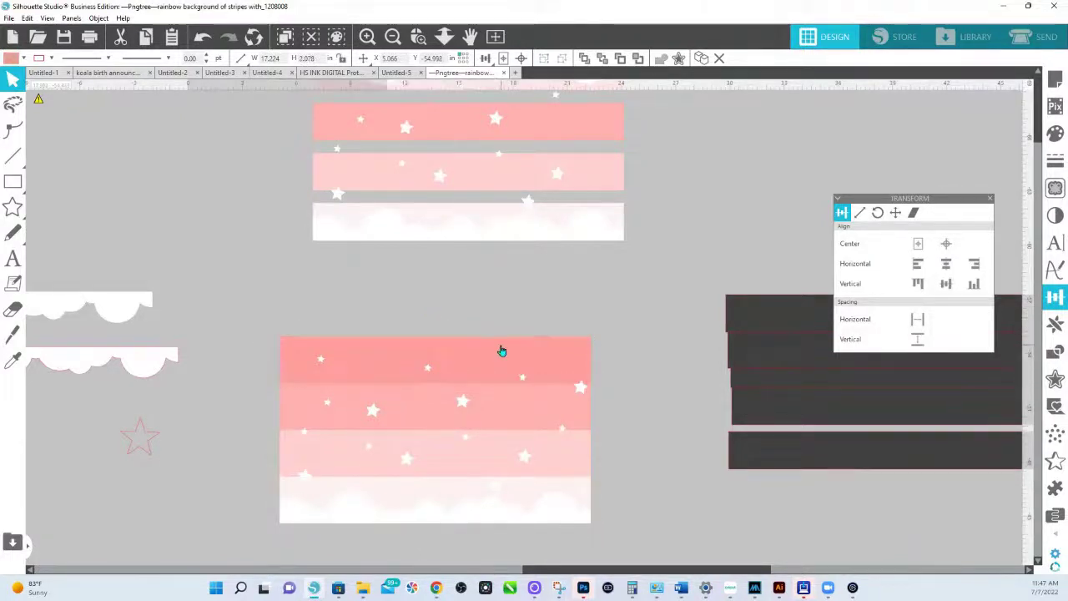